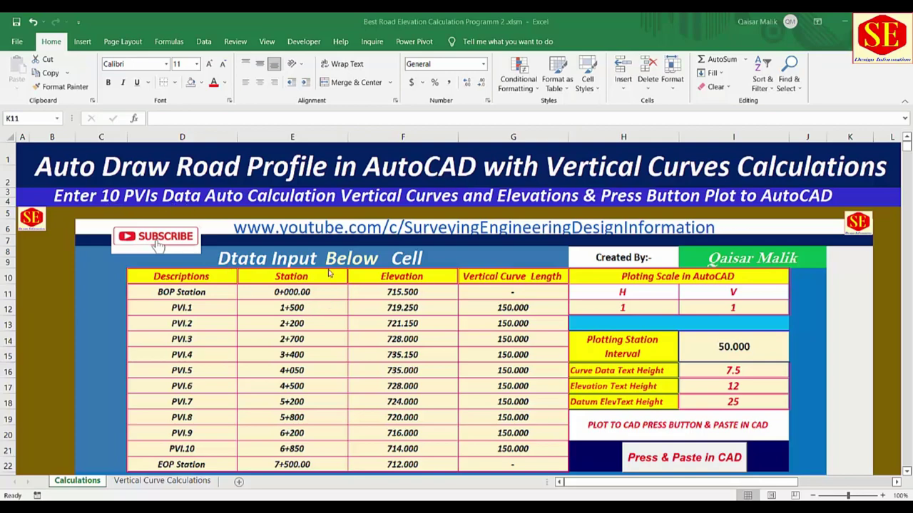
Review the Excel calculator, then send the profile data to AutoCAD with Press & Paste in CAD.
scroll(283, 323, down, 3)
scroll(283, 322, up, 2)
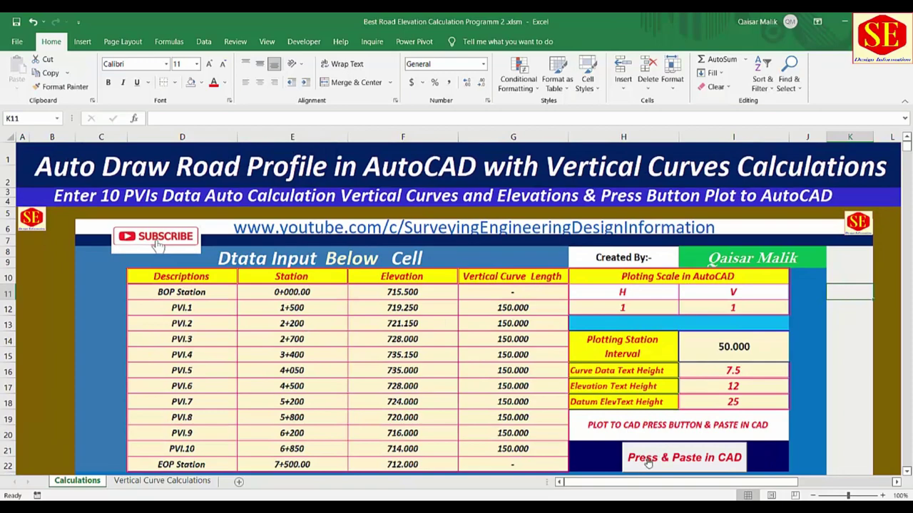
scroll(649, 458, down, 3)
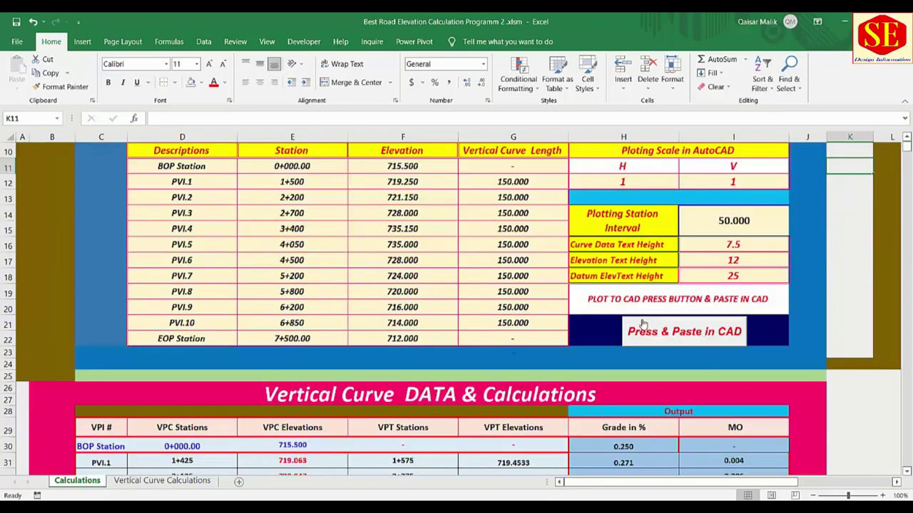
scroll(464, 283, down, 5)
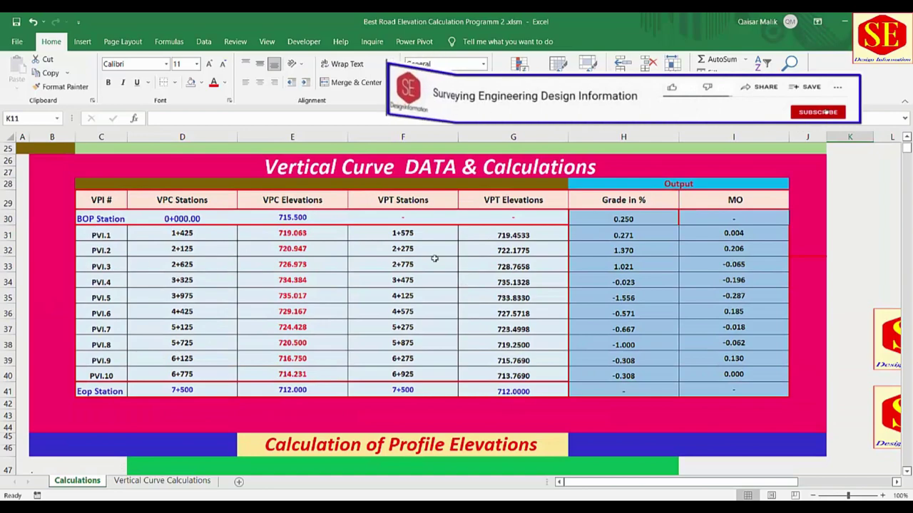
scroll(433, 258, down, 1)
scroll(433, 259, down, 3)
scroll(520, 350, down, 2)
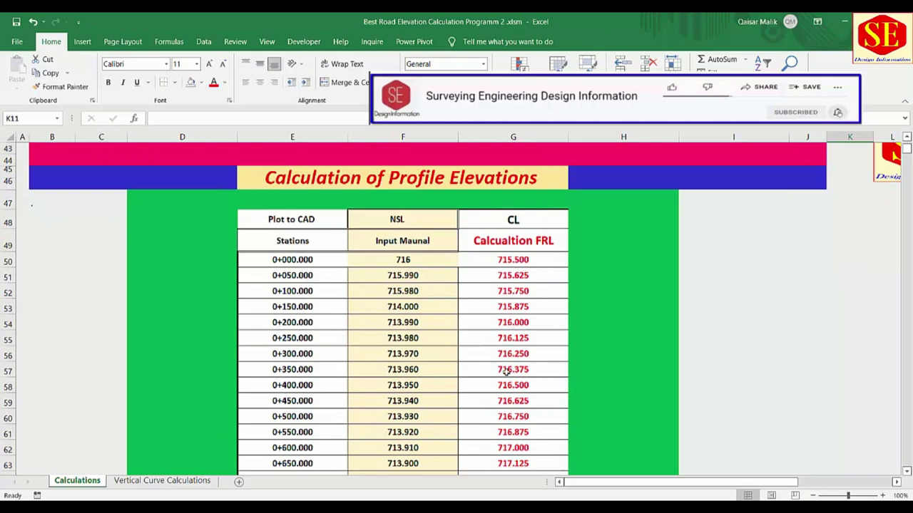
scroll(504, 388, up, 2)
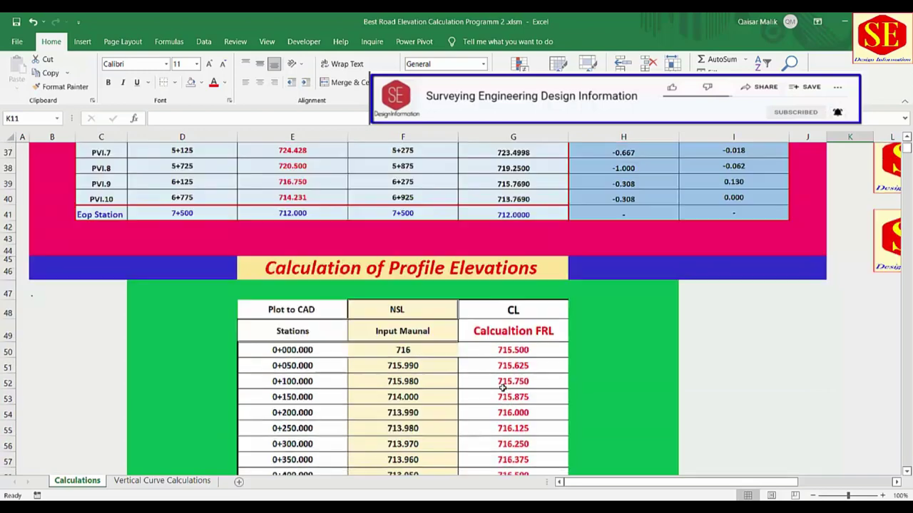
scroll(504, 388, up, 2)
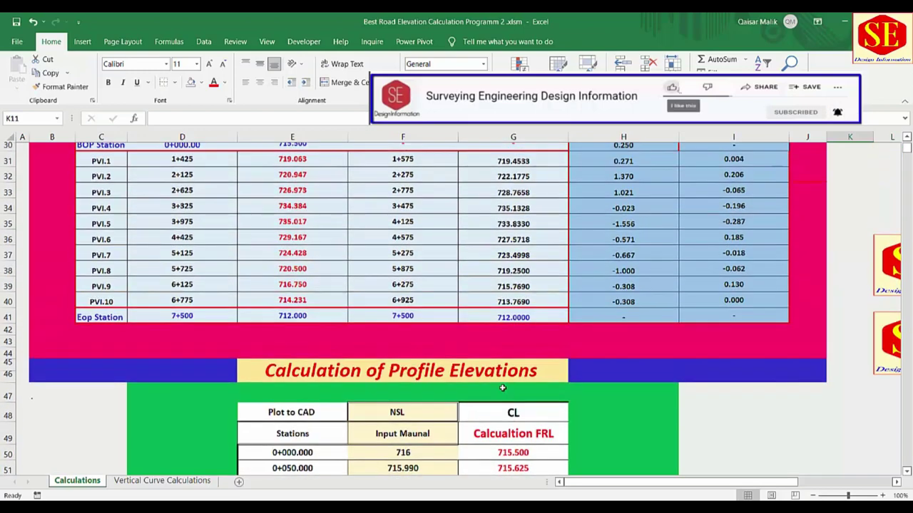
scroll(503, 388, up, 2)
scroll(504, 388, up, 2)
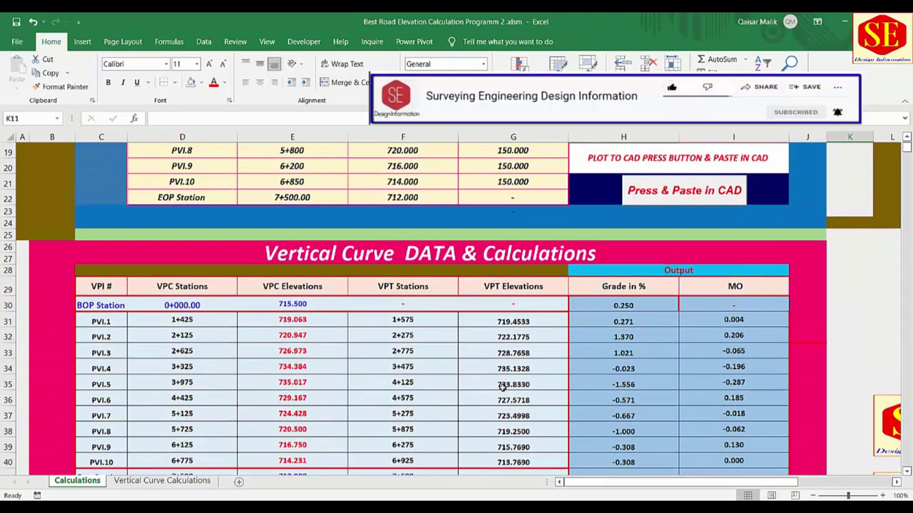
scroll(504, 386, up, 3)
scroll(437, 292, up, 2)
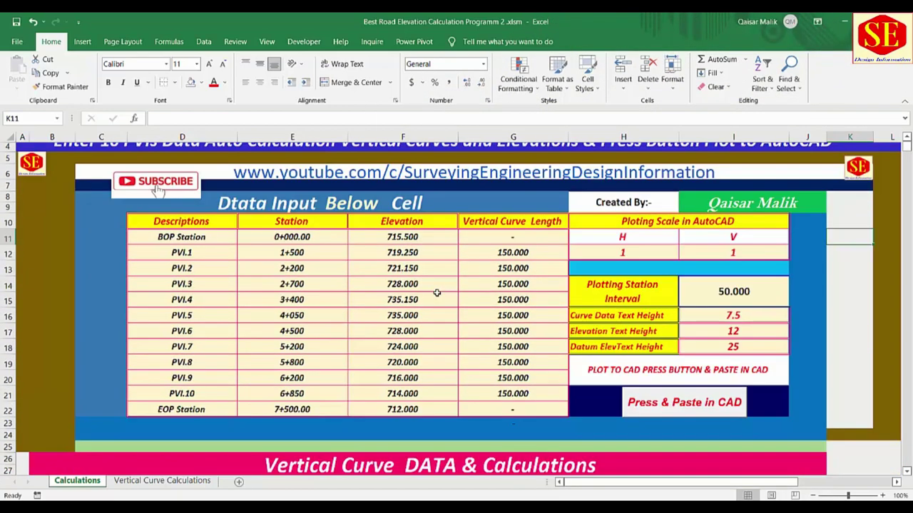
scroll(436, 292, up, 1)
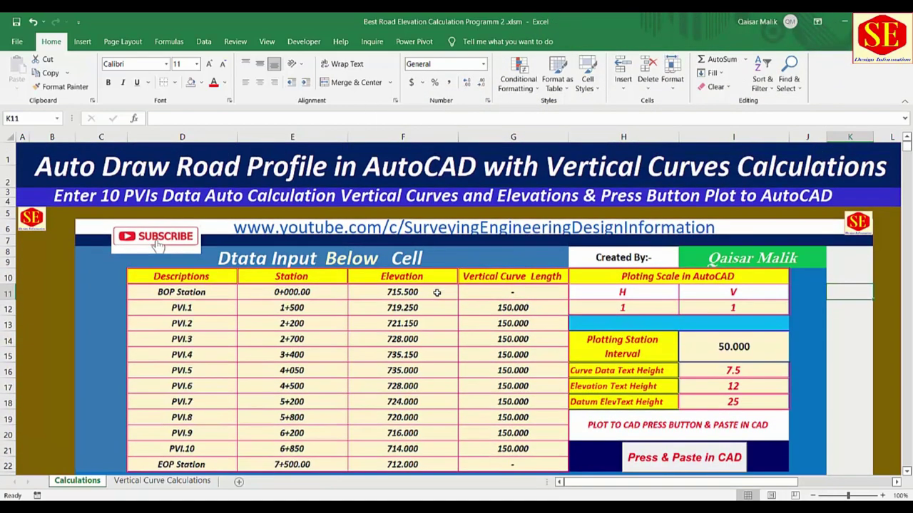
scroll(414, 283, down, 1)
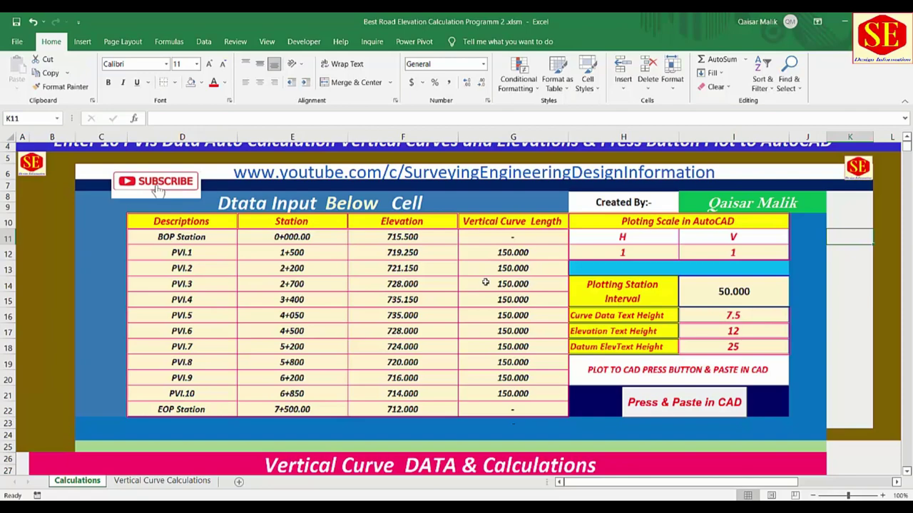
scroll(485, 283, up, 1)
scroll(485, 283, down, 3)
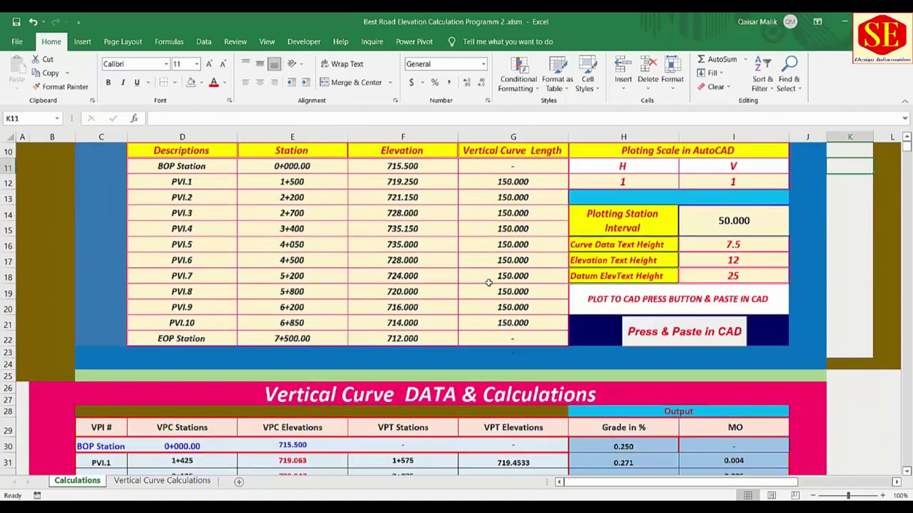
click(639, 340)
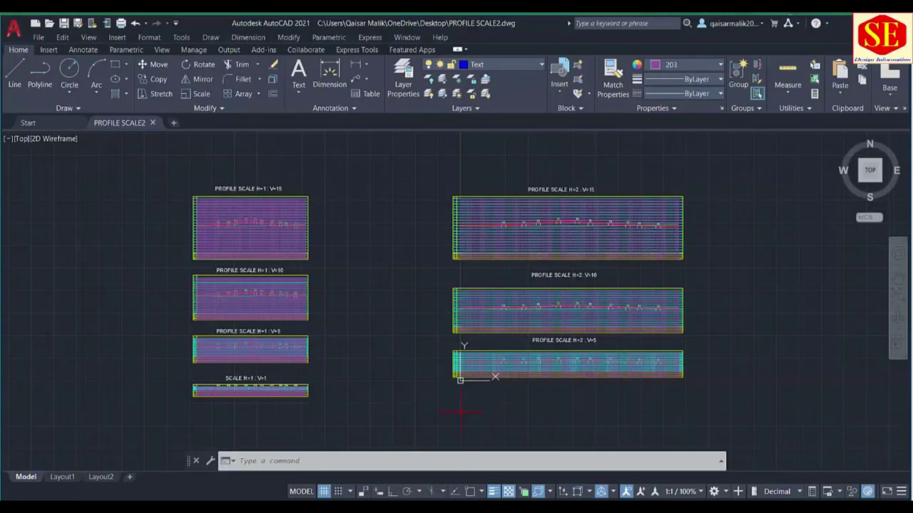
Pan through the V=5, V=10 and H=2 V=15 profile grids to check the plotted lines.
scroll(265, 189, up, 3)
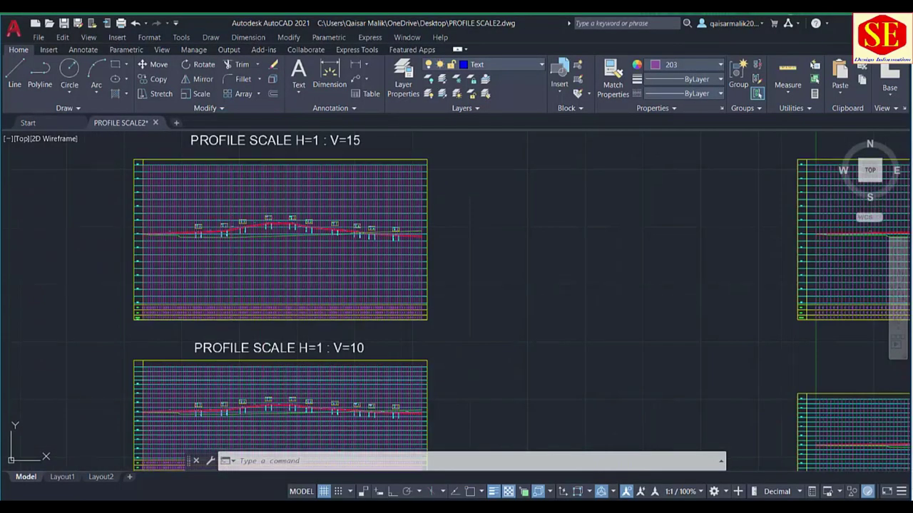
drag(300, 456, 311, 338)
drag(310, 404, 315, 356)
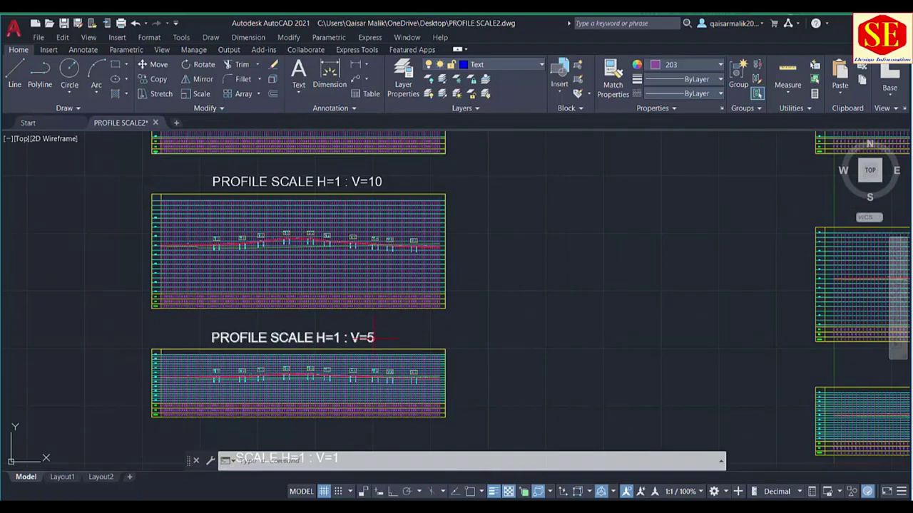
drag(360, 187, 370, 387)
scroll(377, 171, up, 2)
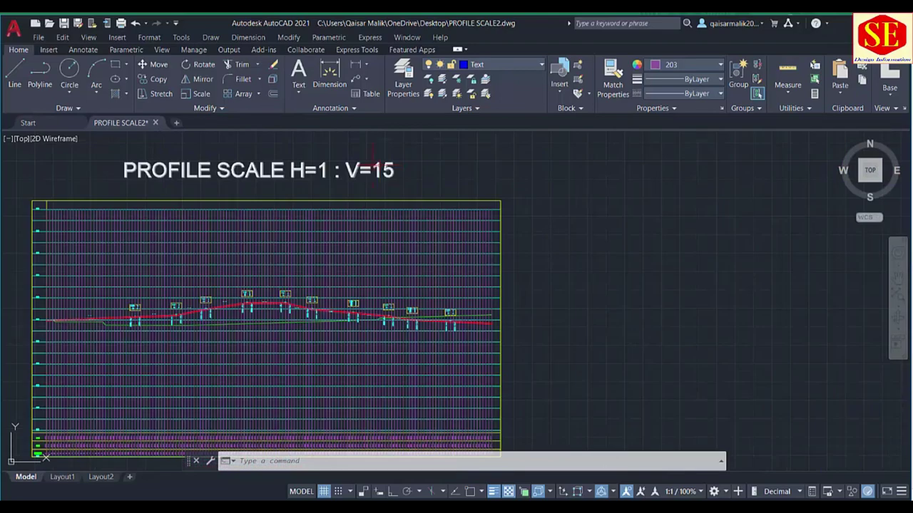
scroll(365, 270, down, 3)
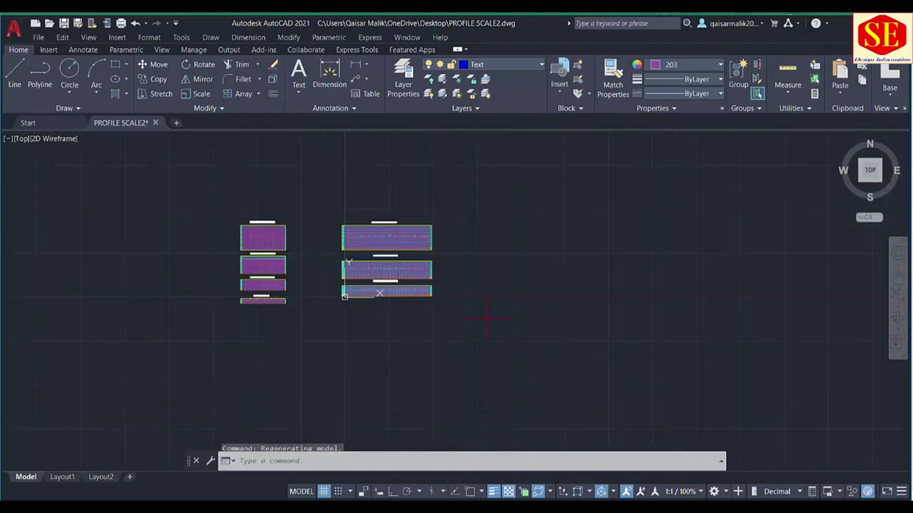
scroll(365, 271, up, 2)
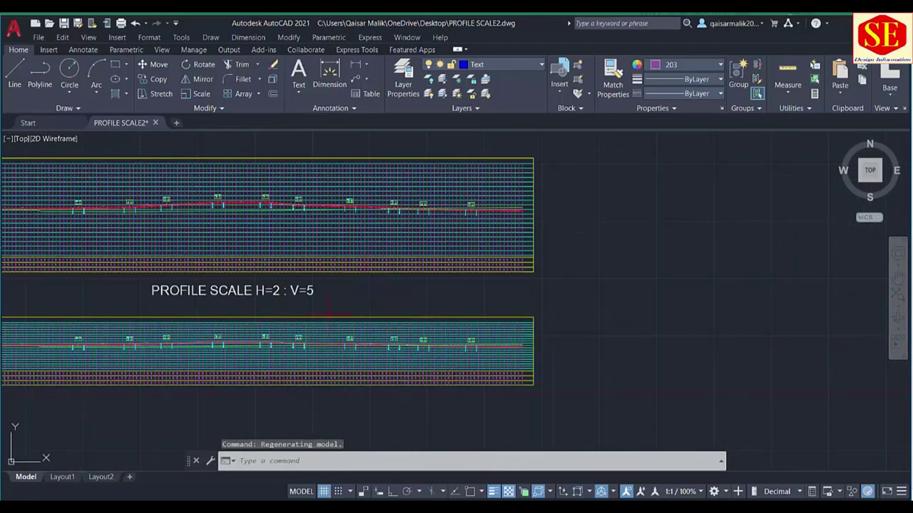
drag(329, 311, 482, 402)
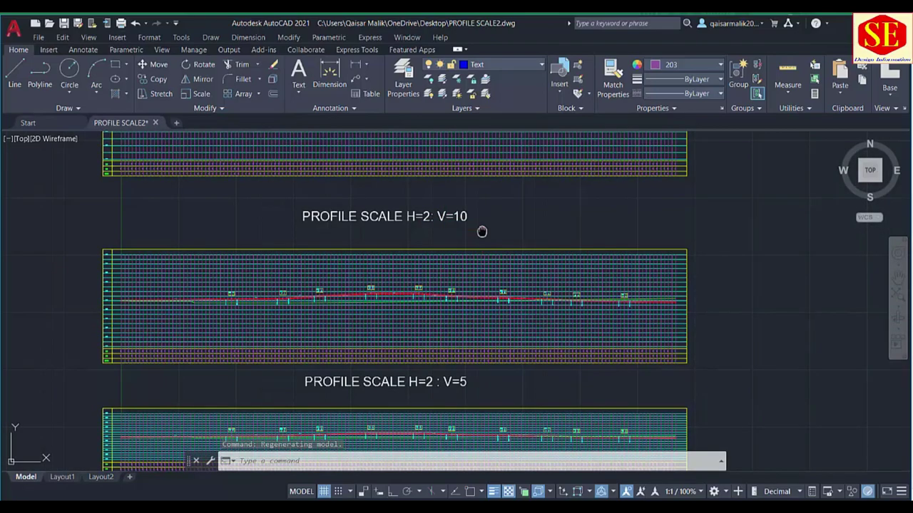
drag(483, 230, 495, 434)
scroll(446, 184, up, 4)
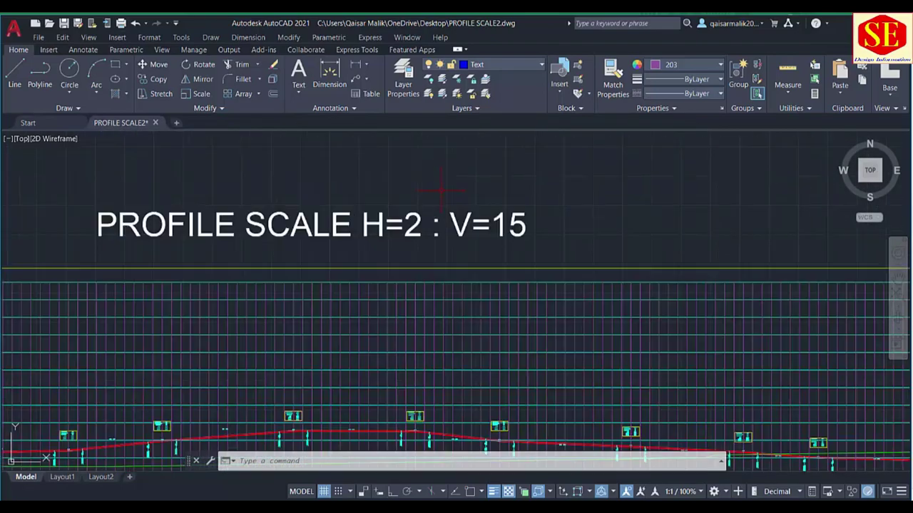
scroll(438, 226, down, 4)
Zoom in on VPI.5 to read its data box and the VPC 3975 and VPT 4125 labels.
drag(418, 342, 418, 187)
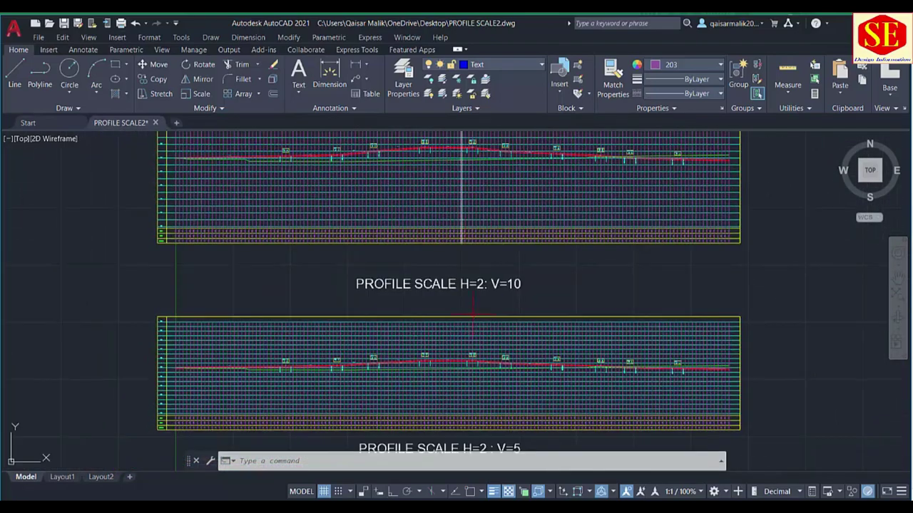
scroll(480, 397, up, 5)
scroll(464, 185, up, 5)
scroll(431, 328, up, 2)
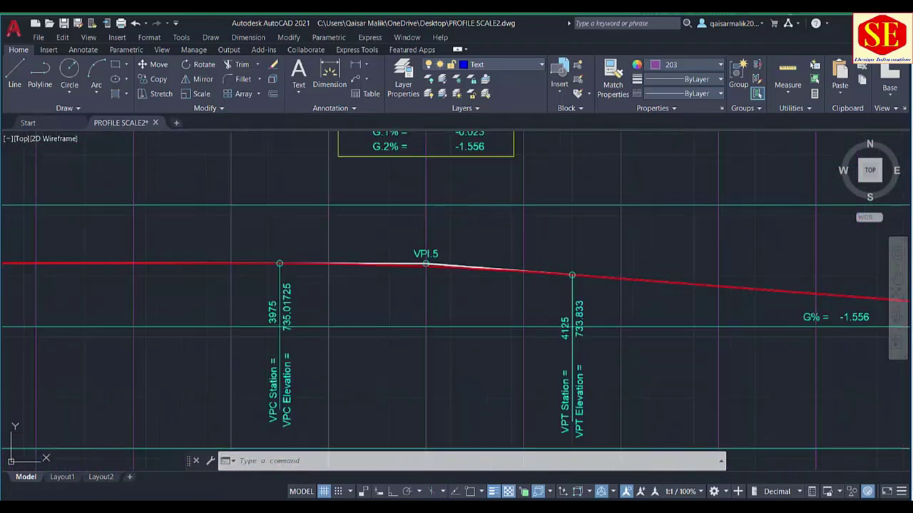
drag(431, 325, 431, 333)
scroll(403, 209, up, 2)
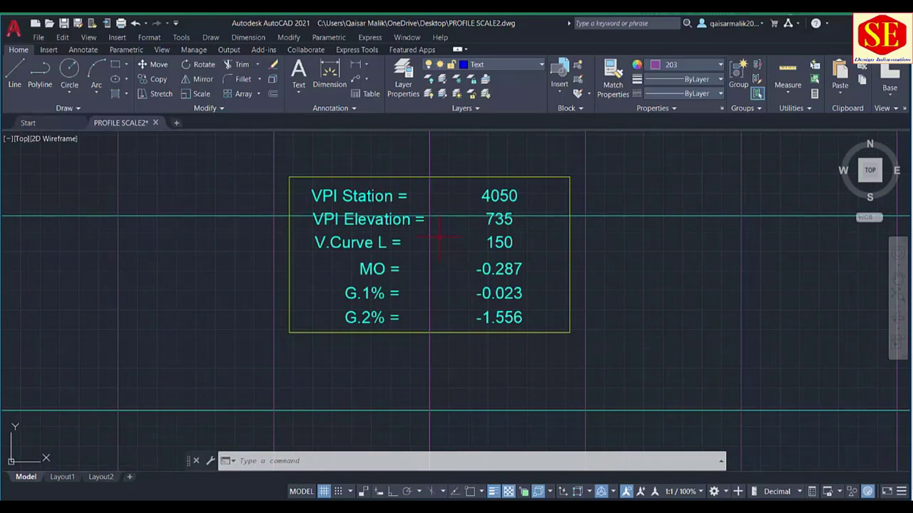
scroll(433, 222, down, 4)
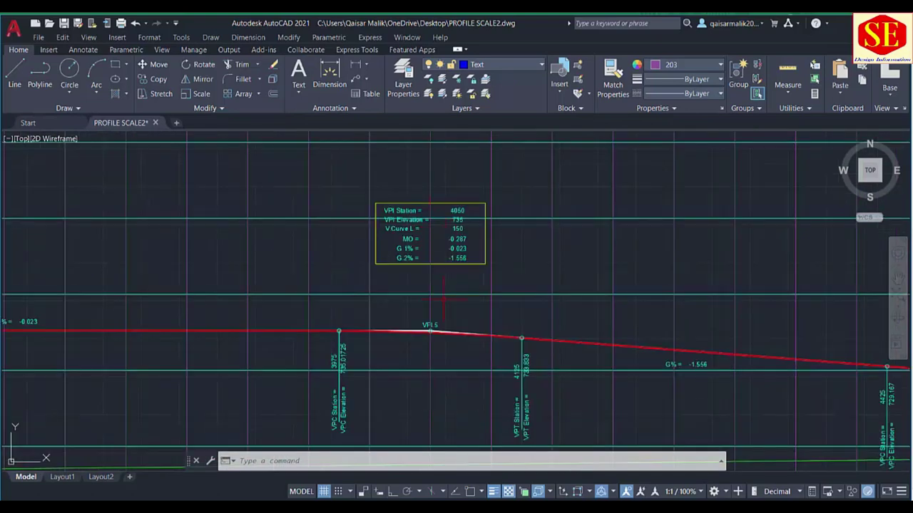
drag(443, 300, 445, 204)
scroll(517, 258, up, 1)
scroll(517, 258, up, 3)
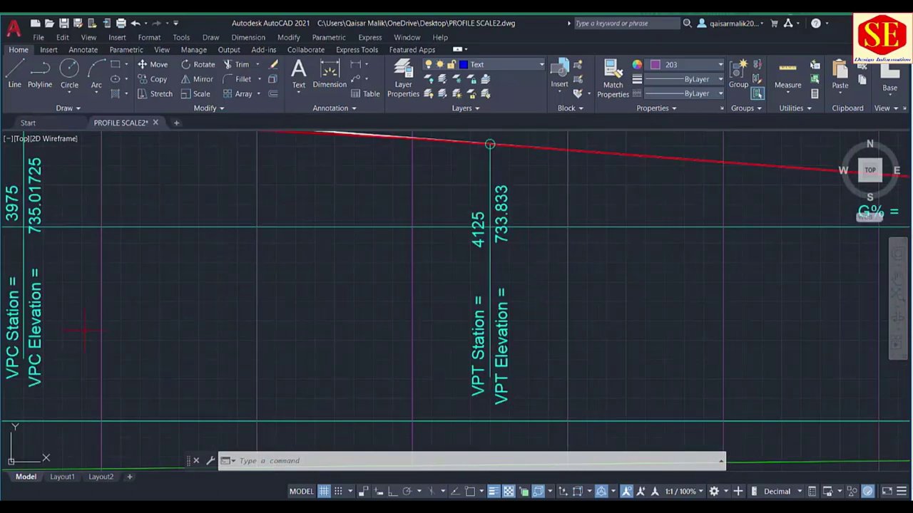
drag(84, 329, 369, 343)
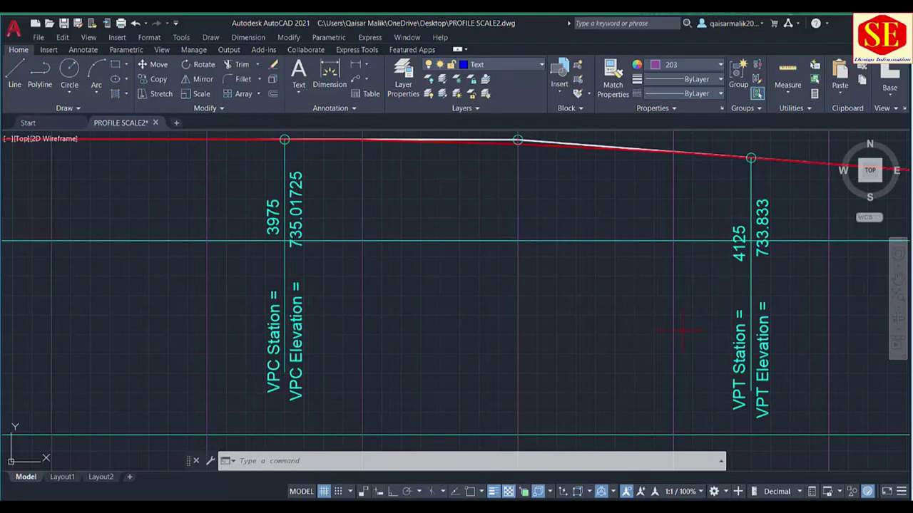
scroll(700, 279, down, 2)
drag(601, 224, 601, 310)
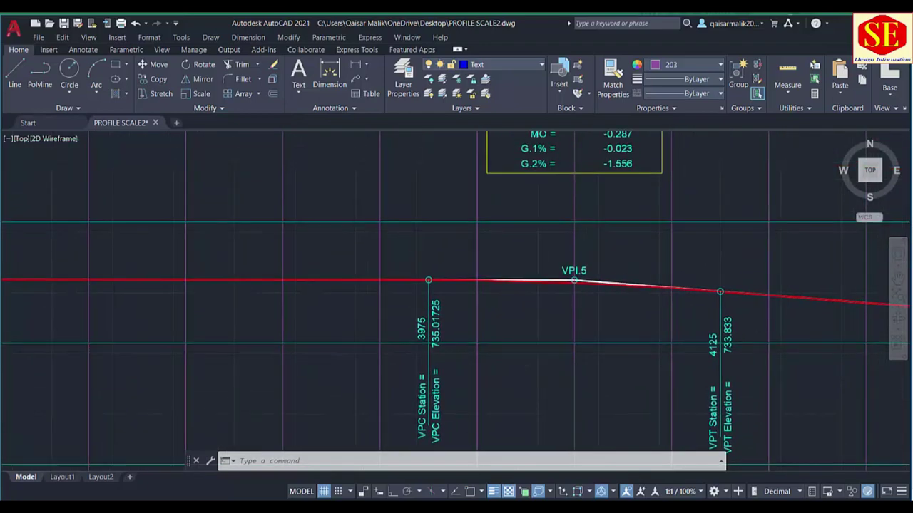
scroll(583, 261, up, 4)
scroll(545, 337, down, 3)
Inspect the FRL, NSL and Stations rows near station 150 on the profile sheet.
scroll(513, 346, down, 2)
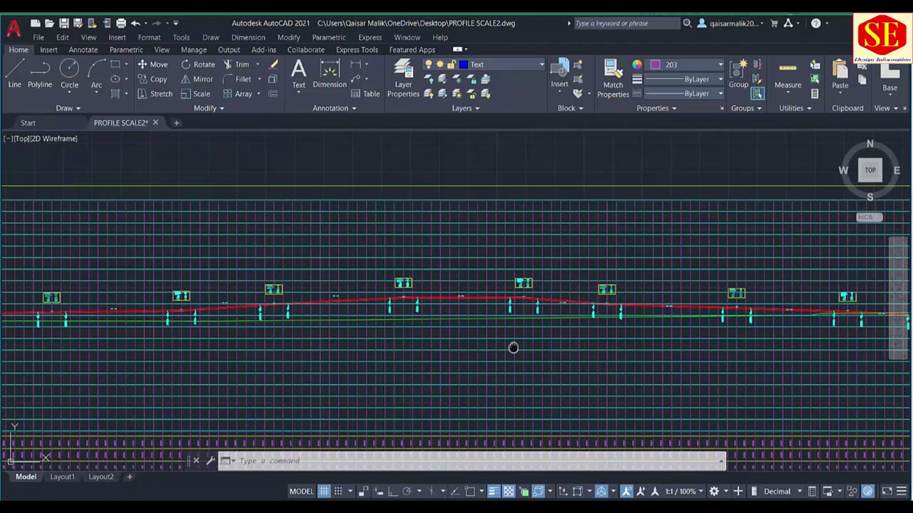
drag(514, 346, 542, 179)
scroll(605, 291, up, 2)
drag(605, 291, 733, 292)
scroll(283, 303, up, 5)
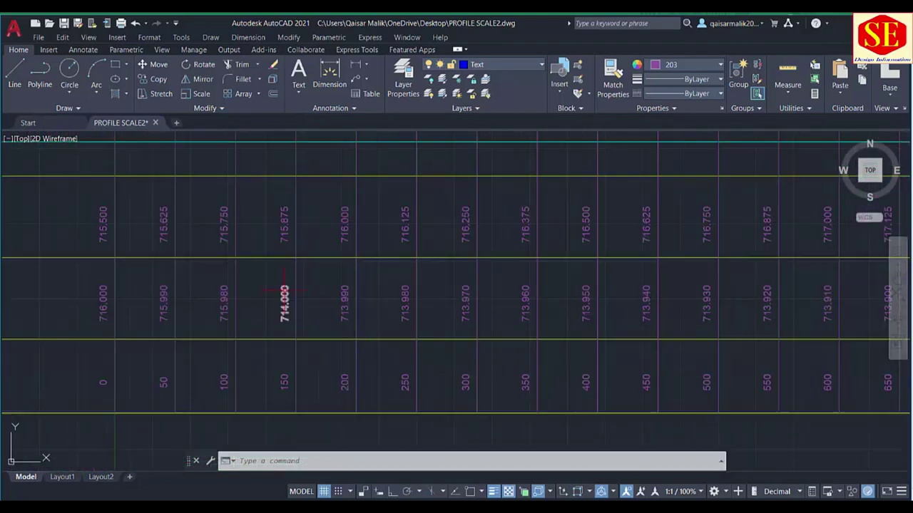
scroll(102, 377, up, 2)
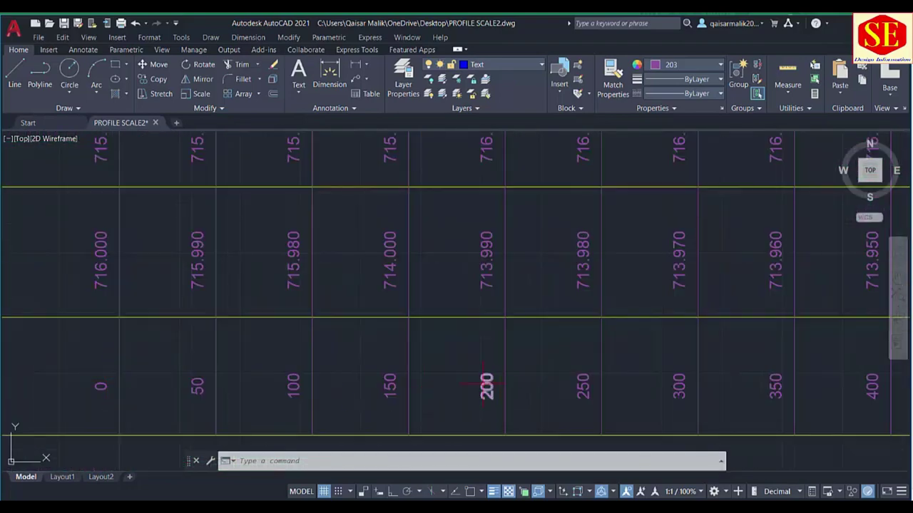
drag(88, 306, 564, 353)
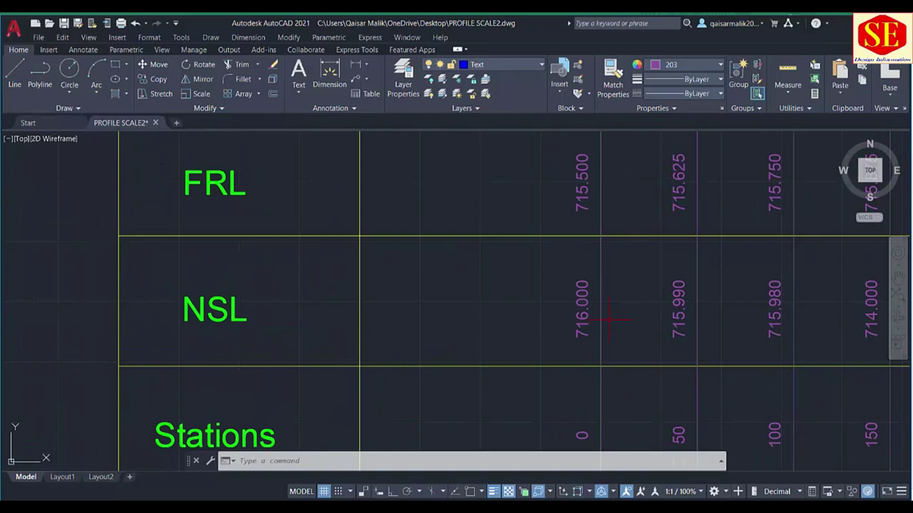
scroll(514, 201, down, 2)
scroll(506, 225, down, 3)
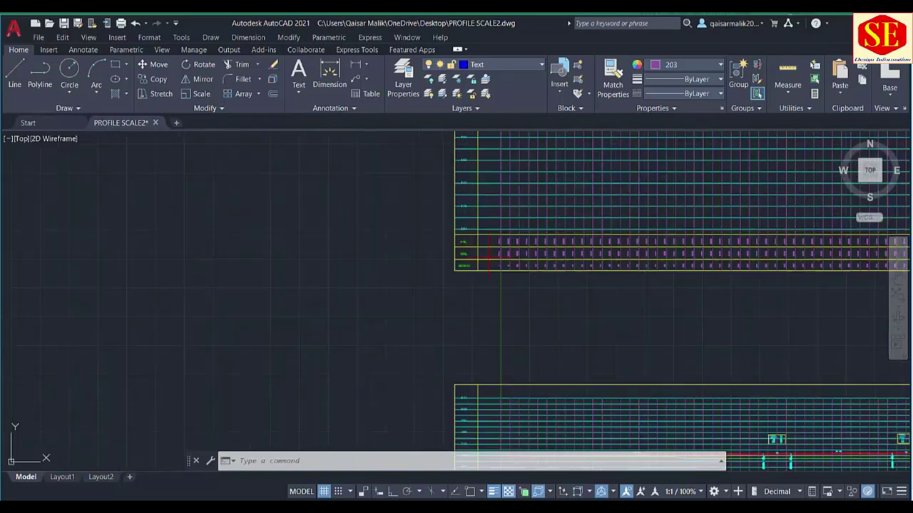
scroll(521, 235, down, 2)
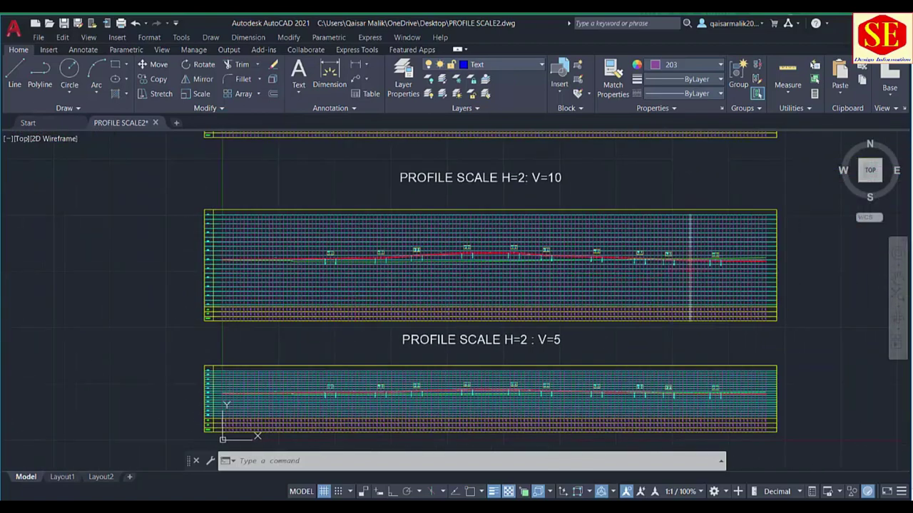
scroll(742, 253, up, 5)
scroll(738, 248, up, 3)
scroll(644, 281, up, 3)
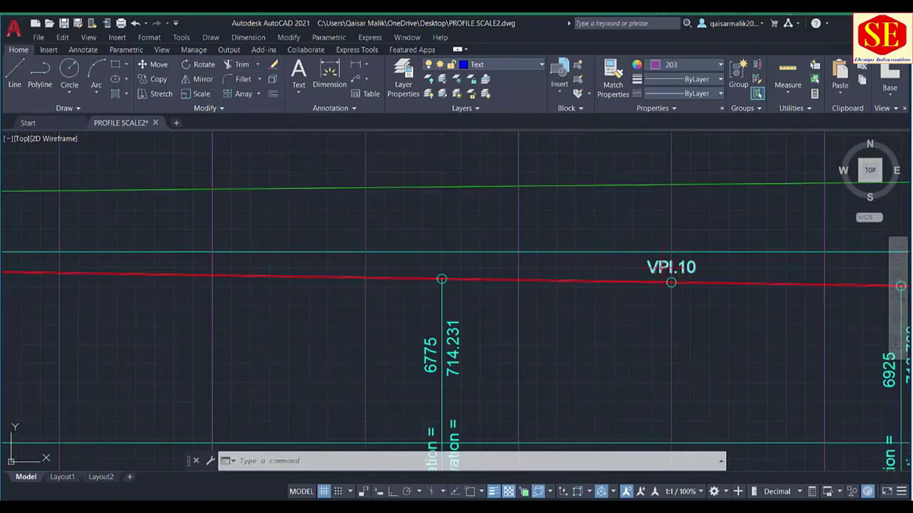
Zoom out to frame the whole H=1 : V=15 profile, including the line below the VPI boxes.
scroll(644, 285, down, 5)
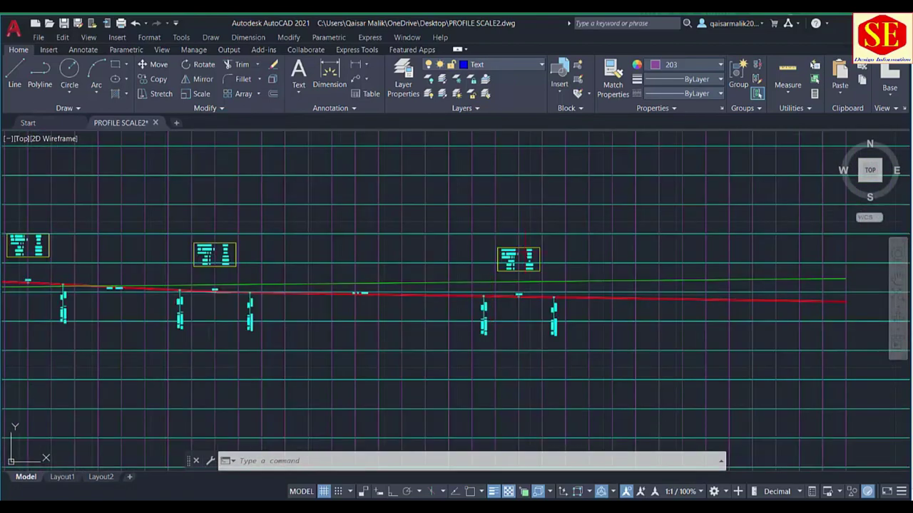
scroll(519, 256, down, 2)
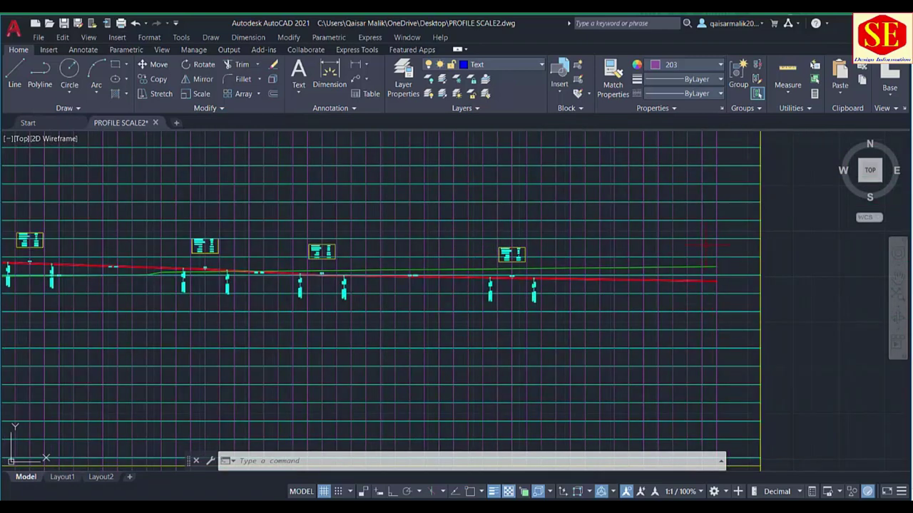
scroll(723, 216, down, 5)
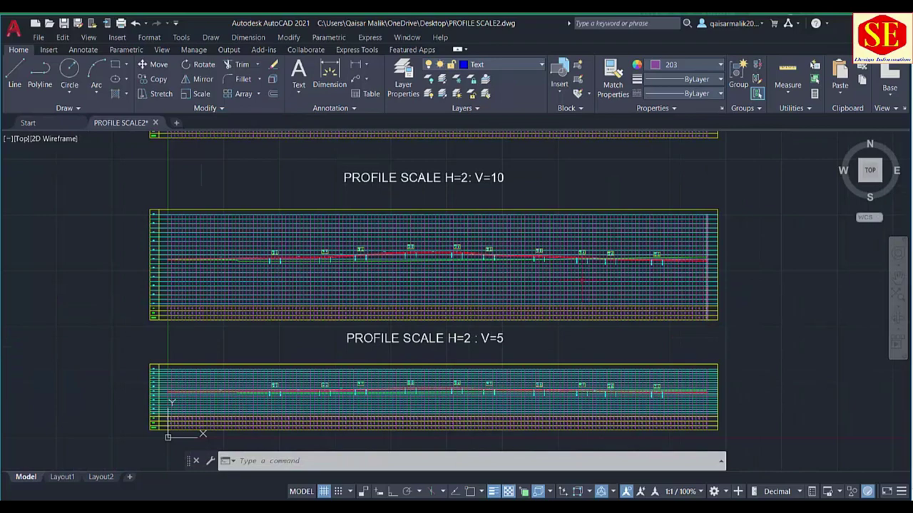
scroll(512, 283, down, 4)
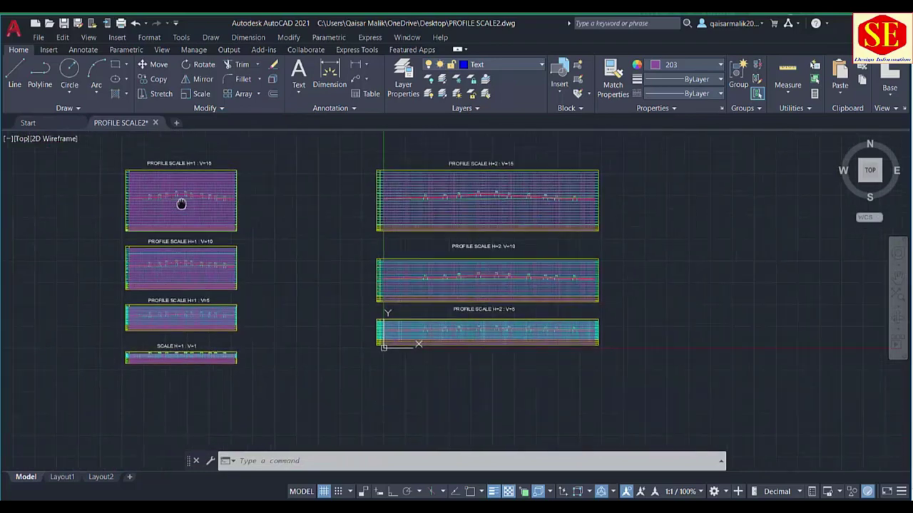
scroll(179, 204, up, 6)
scroll(448, 308, up, 5)
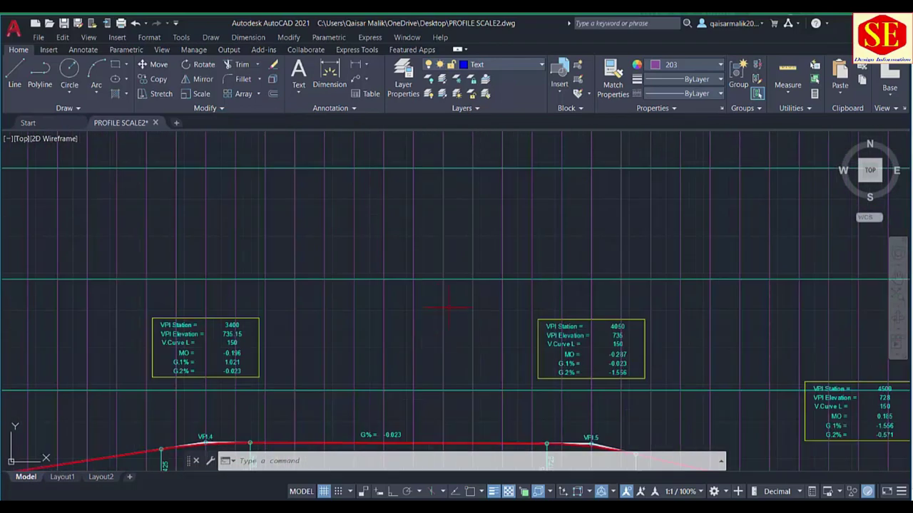
drag(603, 382, 511, 305)
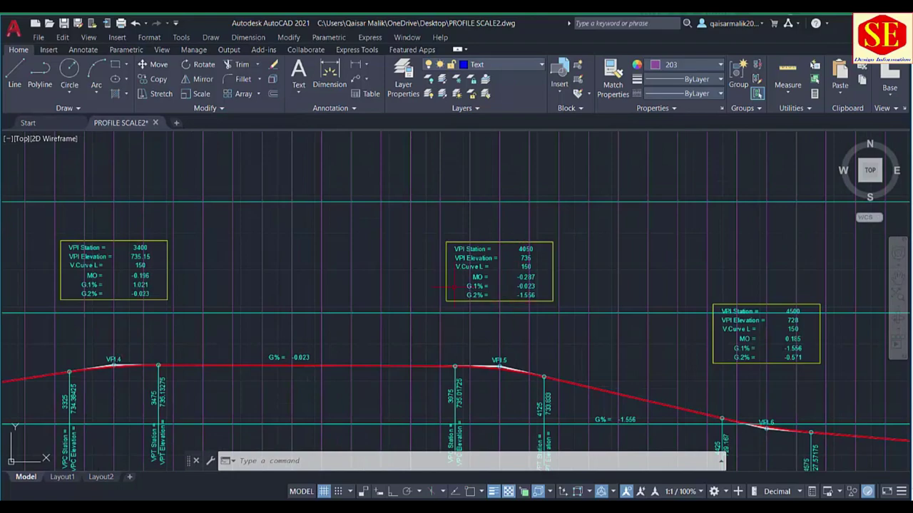
scroll(450, 287, down, 3)
scroll(449, 285, down, 2)
scroll(448, 284, down, 2)
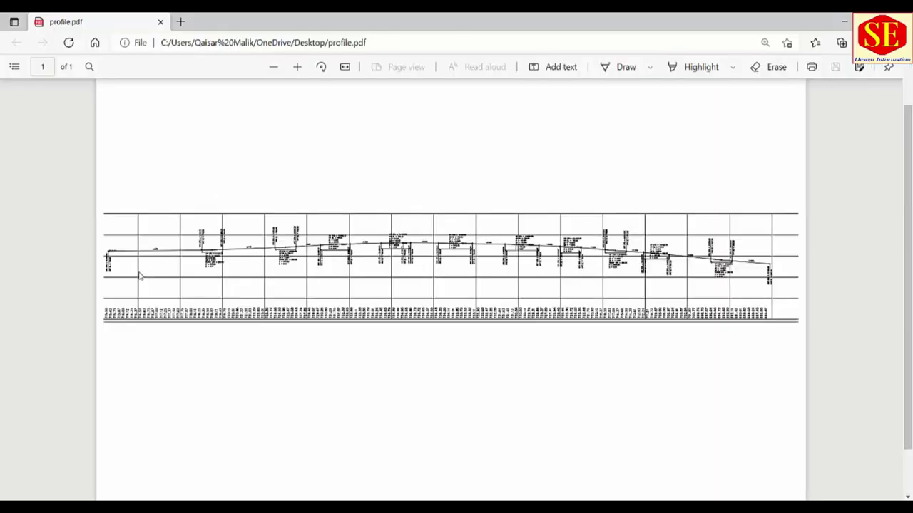
Zoom and pan across the VPI labels in profile.pdf, then return to the AutoCAD drawing.
scroll(139, 276, up, 3)
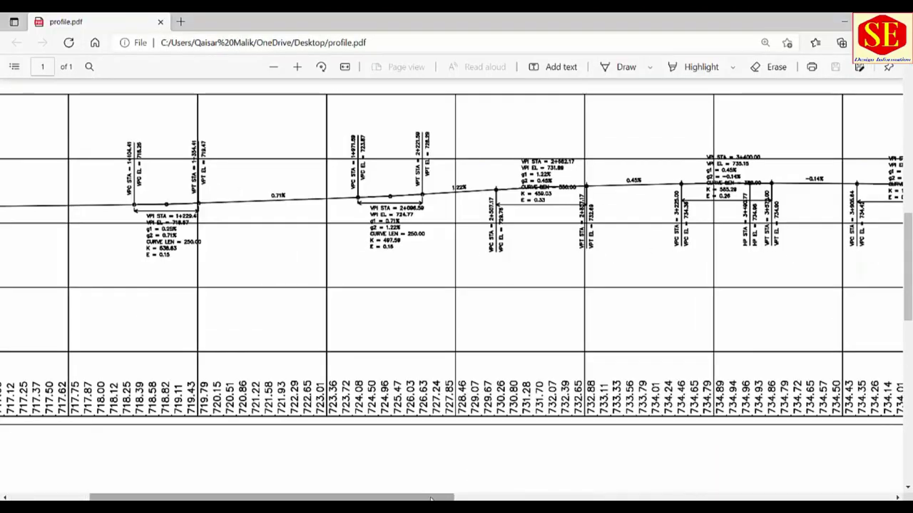
drag(431, 499, 357, 499)
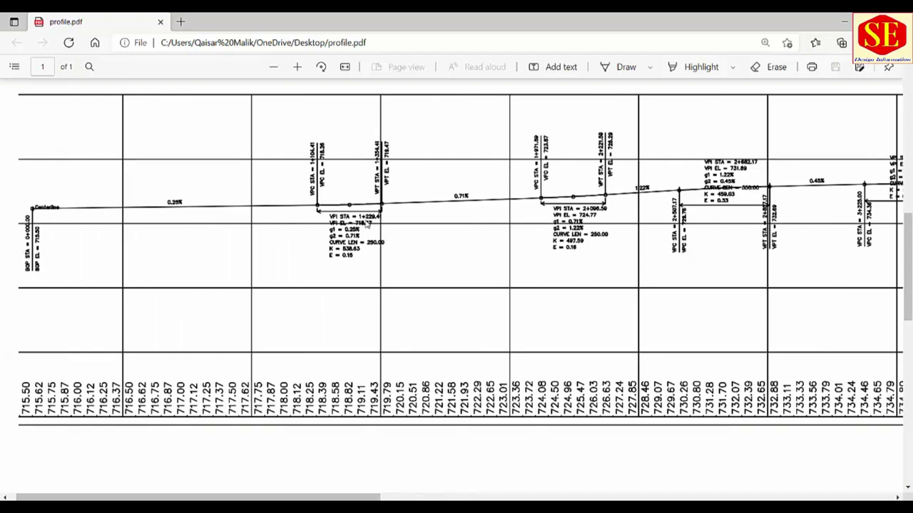
scroll(385, 241, up, 2)
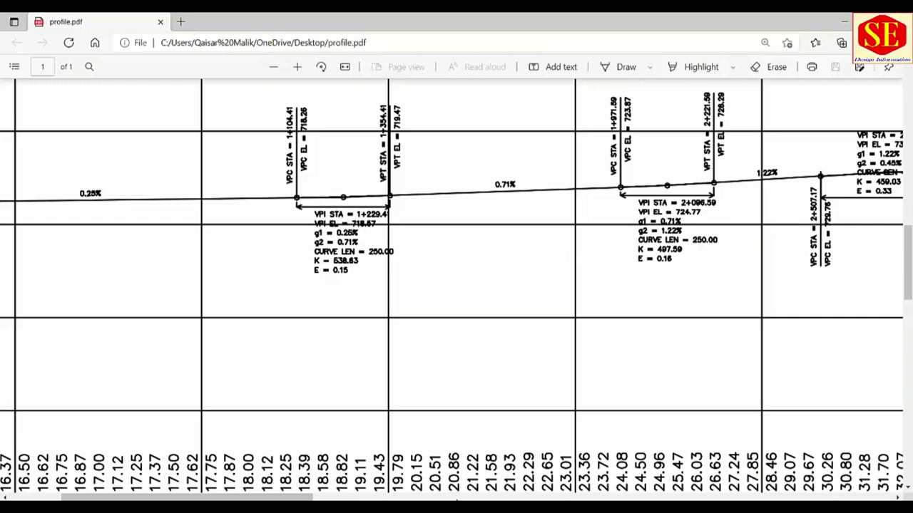
drag(288, 501, 406, 501)
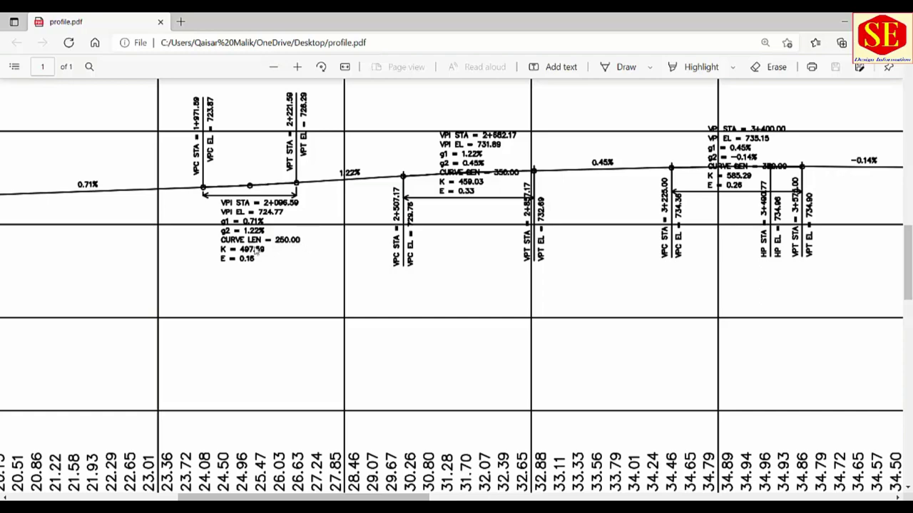
scroll(423, 324, down, 1)
scroll(423, 323, down, 1)
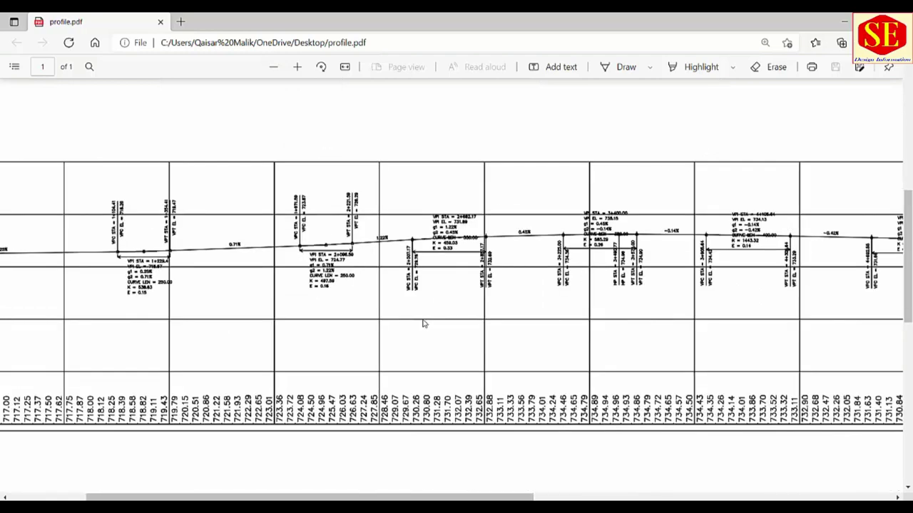
scroll(423, 324, down, 1)
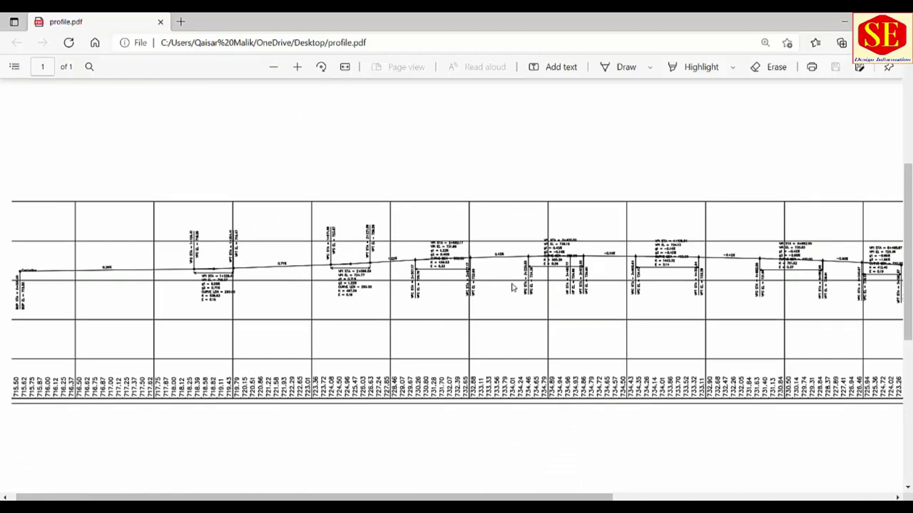
scroll(509, 268, up, 3)
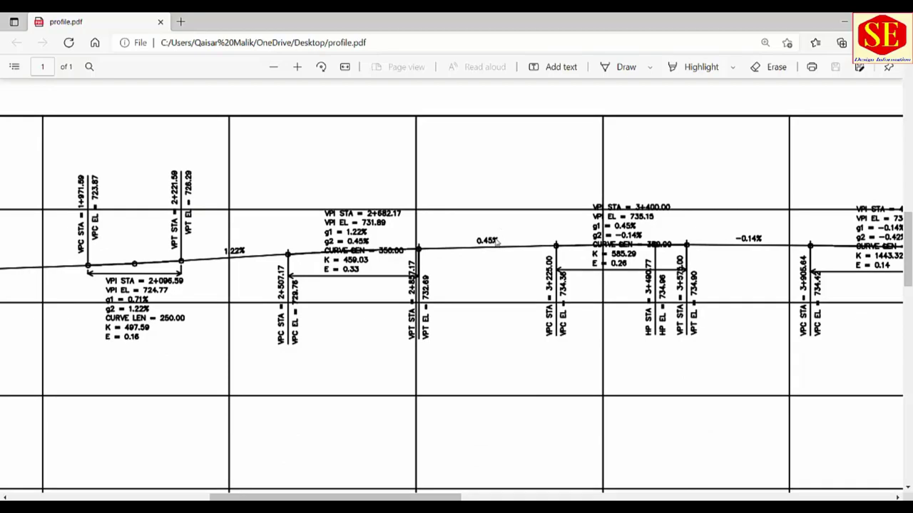
key(alt+Tab)
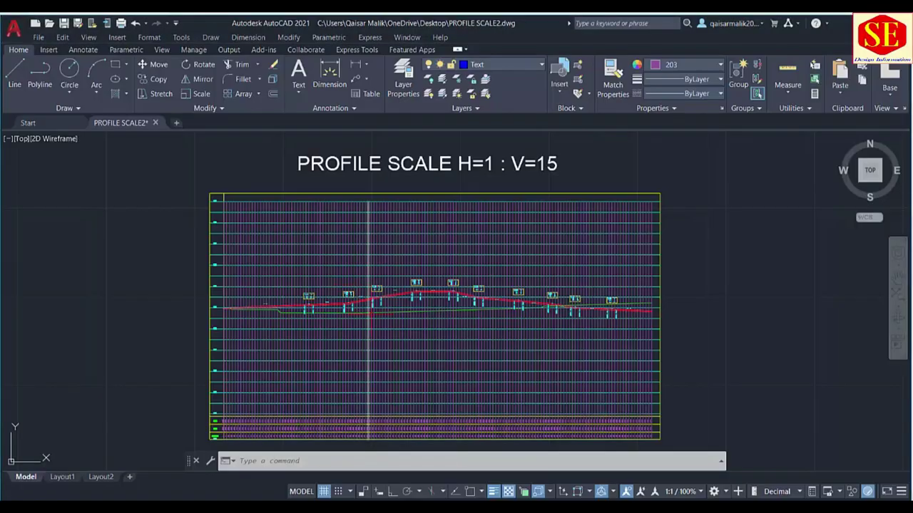
Inspect the VPI.2 data table and curve (station 2200, elevation 721.15, length 150), then zoom out.
scroll(396, 271, up, 5)
scroll(382, 347, up, 3)
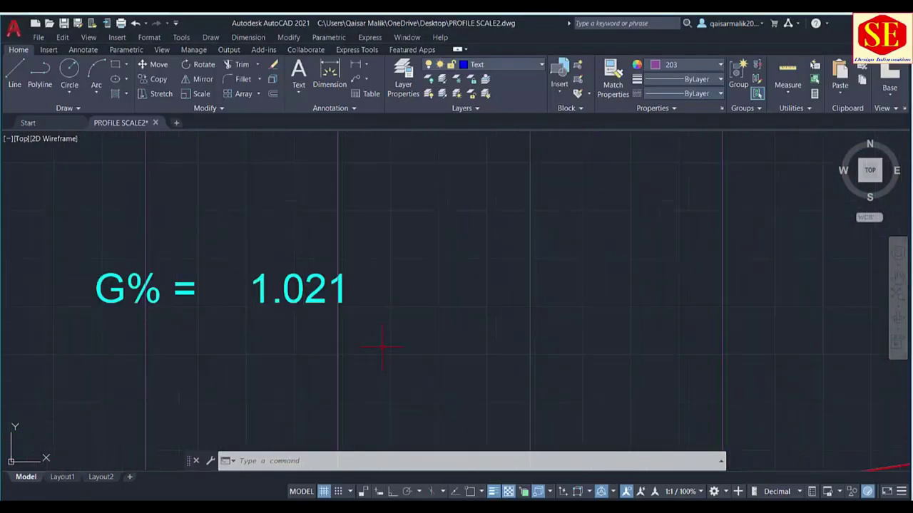
scroll(239, 301, down, 6)
scroll(428, 299, up, 3)
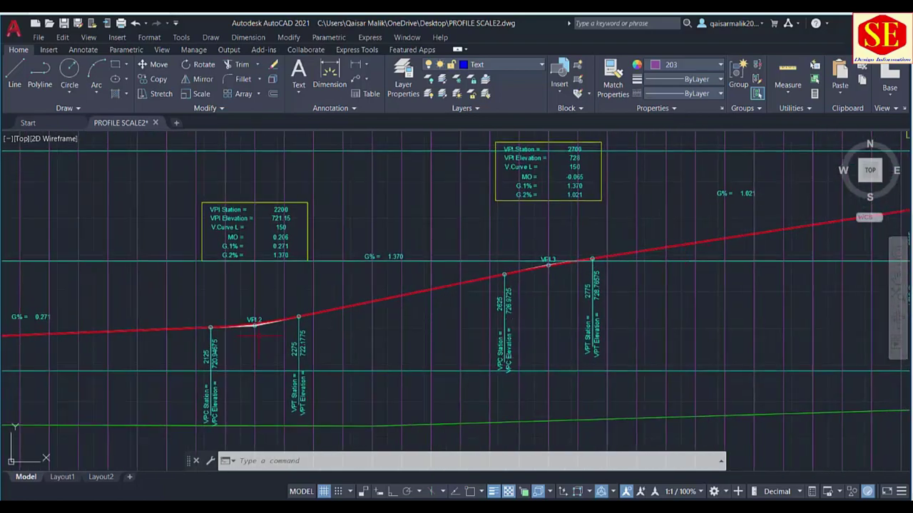
scroll(376, 264, up, 3)
drag(376, 264, 797, 265)
scroll(579, 287, down, 2)
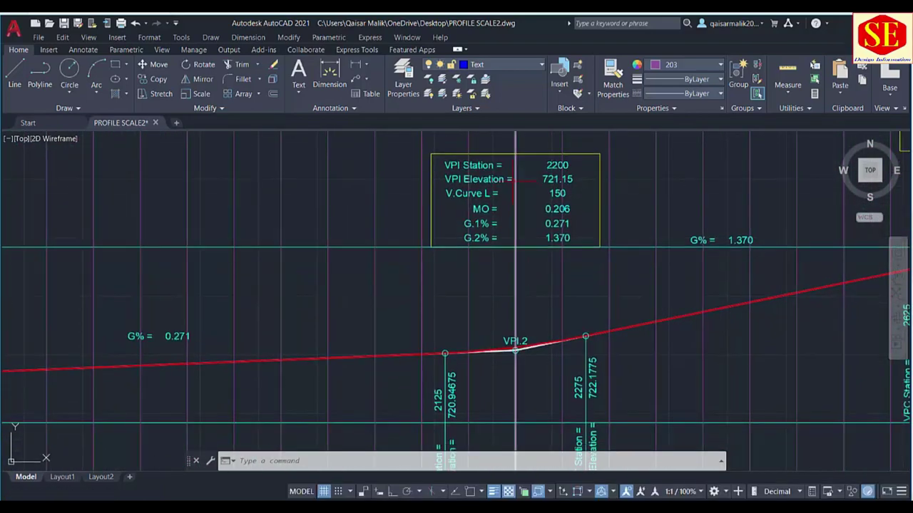
scroll(546, 300, up, 3)
scroll(572, 317, down, 2)
scroll(563, 321, down, 2)
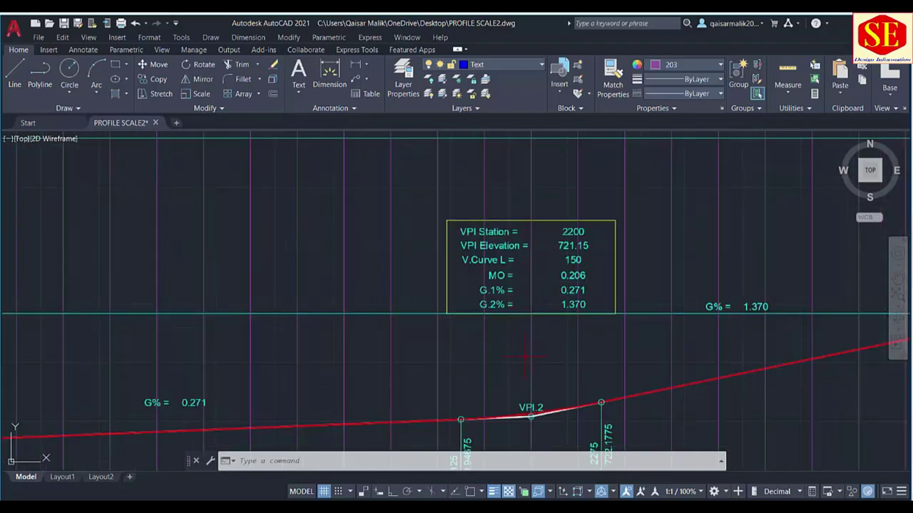
drag(553, 435, 553, 326)
scroll(489, 308, down, 5)
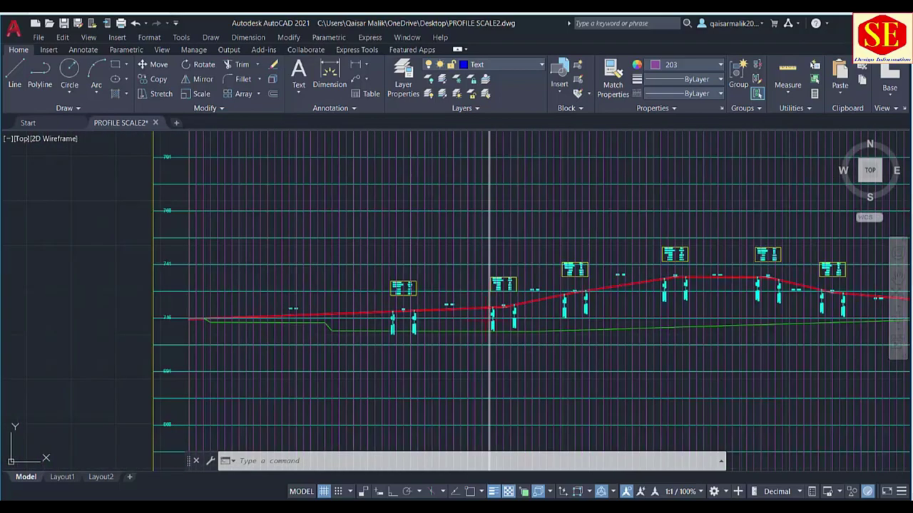
Clear all station, elevation and curve length inputs from the PVI table.
scroll(390, 292, up, 3)
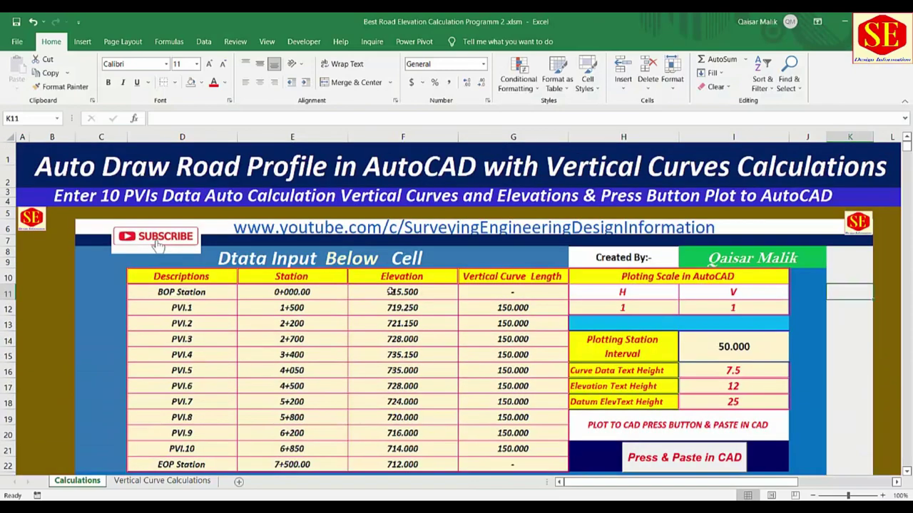
scroll(278, 253, down, 1)
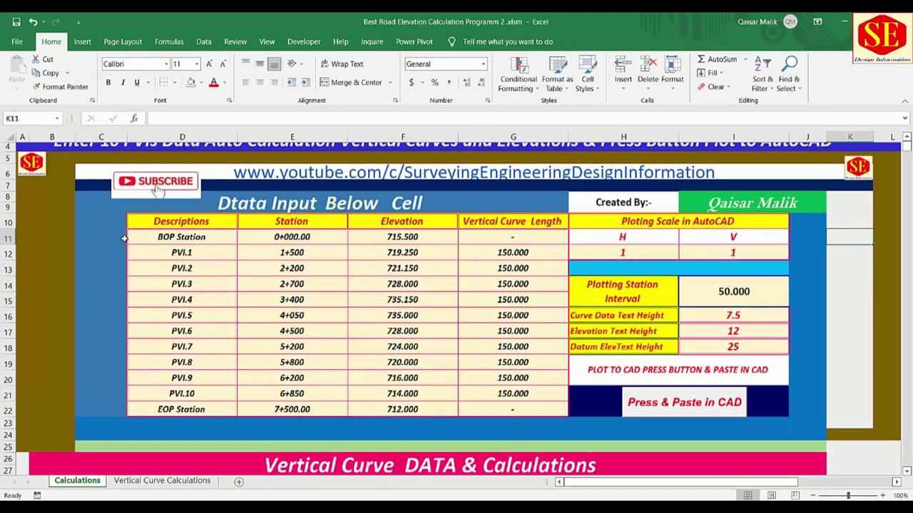
drag(273, 240, 534, 408)
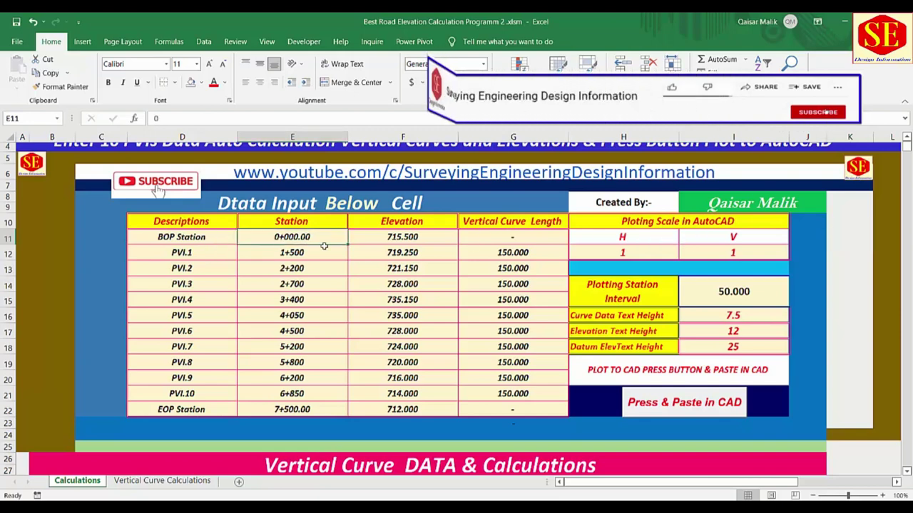
key(Delete)
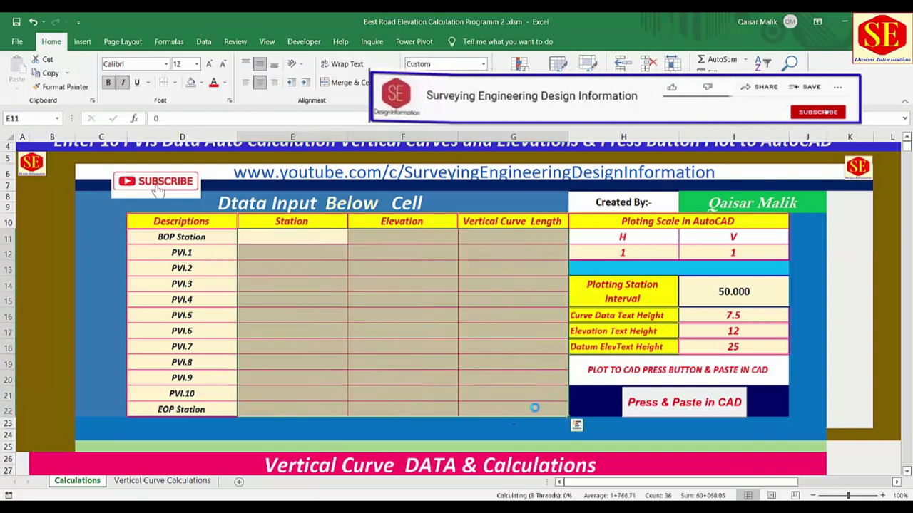
click(341, 320)
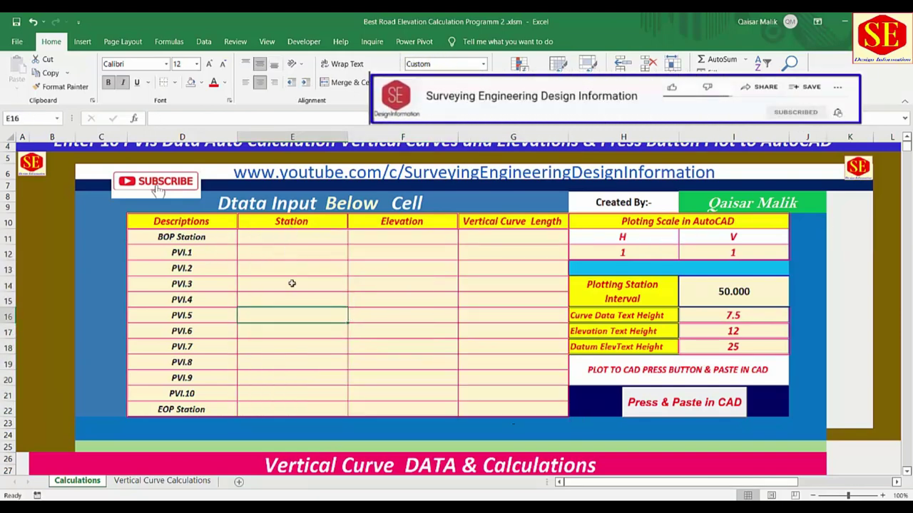
Delete the plotting station interval value and the three text-height values.
drag(657, 256, 721, 255)
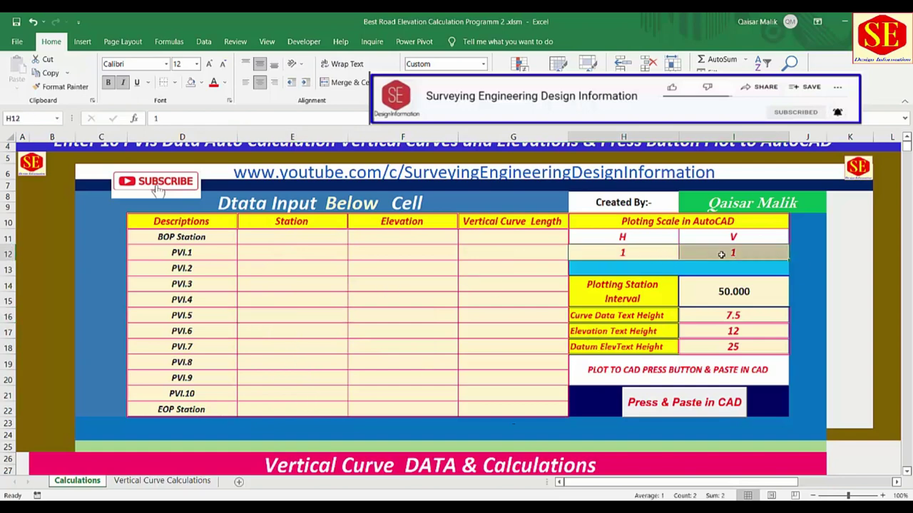
scroll(720, 264, down, 1)
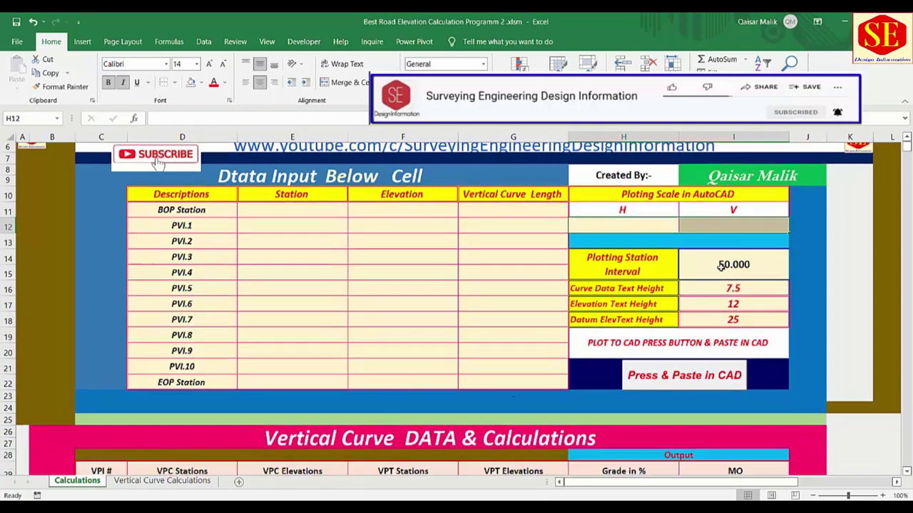
key(Down)
key(Down)
click(701, 263)
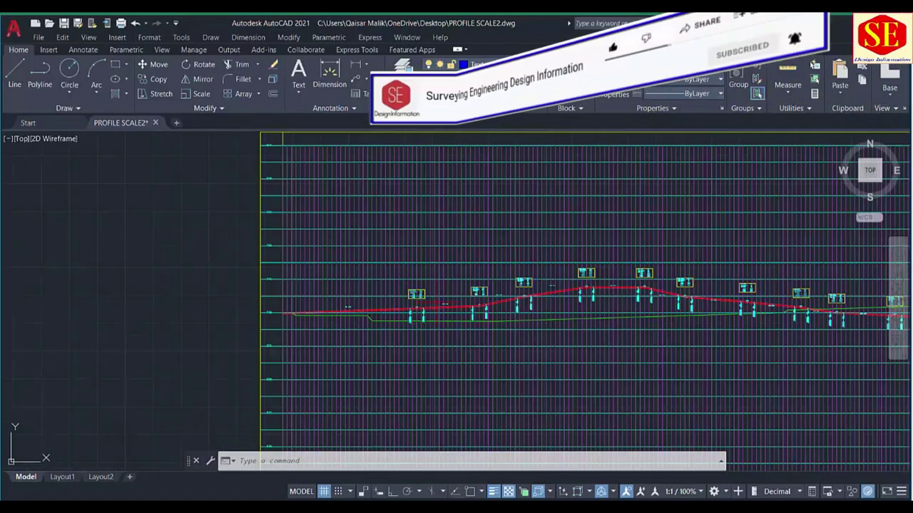
scroll(427, 273, up, 3)
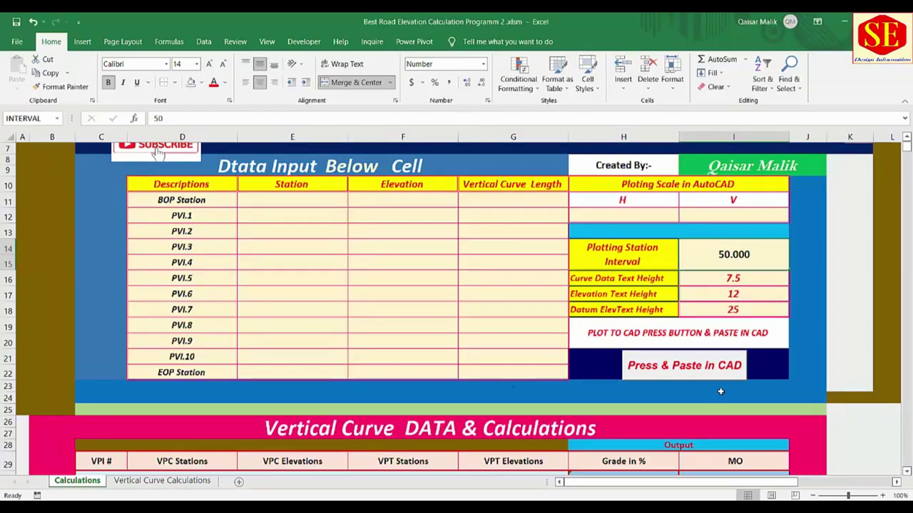
scroll(732, 293, up, 1)
scroll(731, 292, up, 1)
click(733, 347)
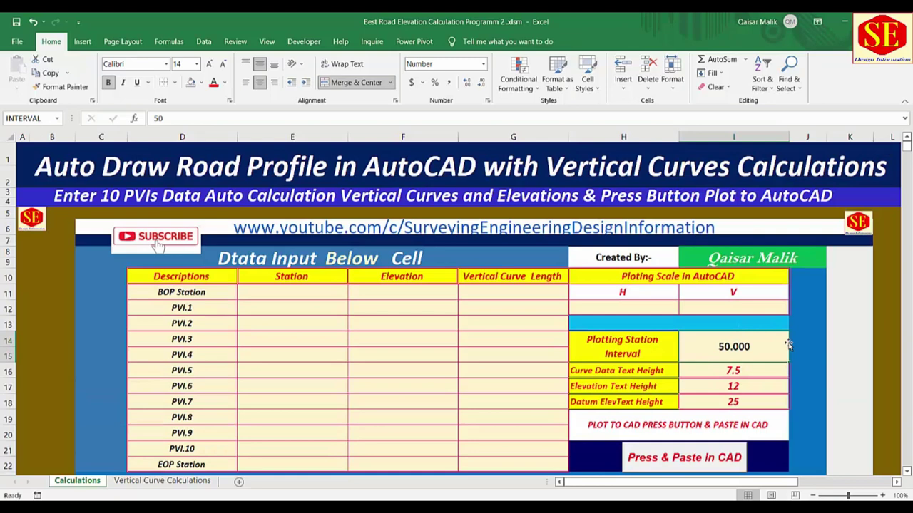
key(Delete)
drag(742, 369, 744, 400)
key(Delete)
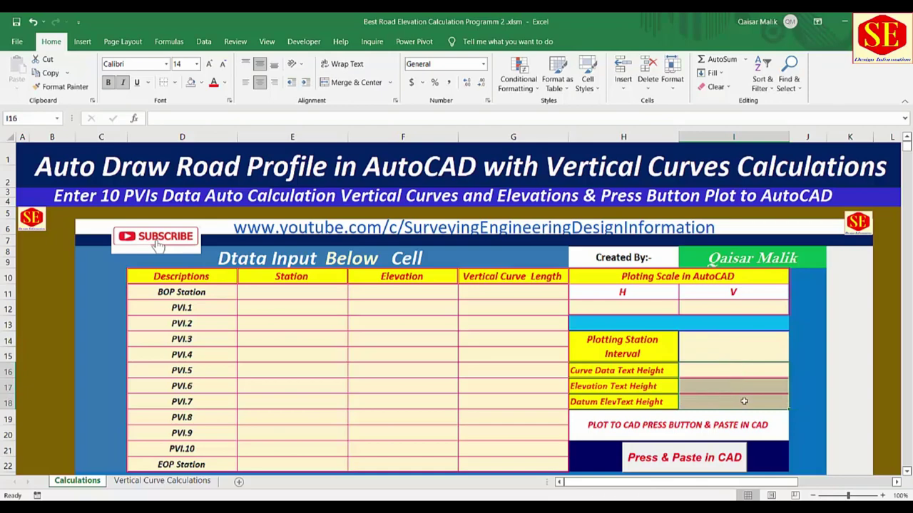
Scroll through the calculation tables to review the resulting #DIV/0! errors.
scroll(648, 367, down, 2)
scroll(647, 367, down, 2)
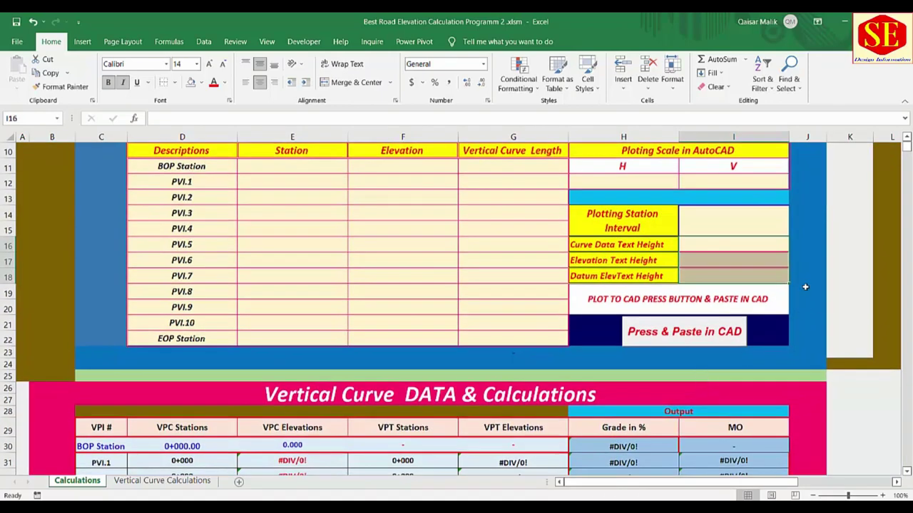
scroll(770, 265, up, 2)
scroll(545, 267, down, 6)
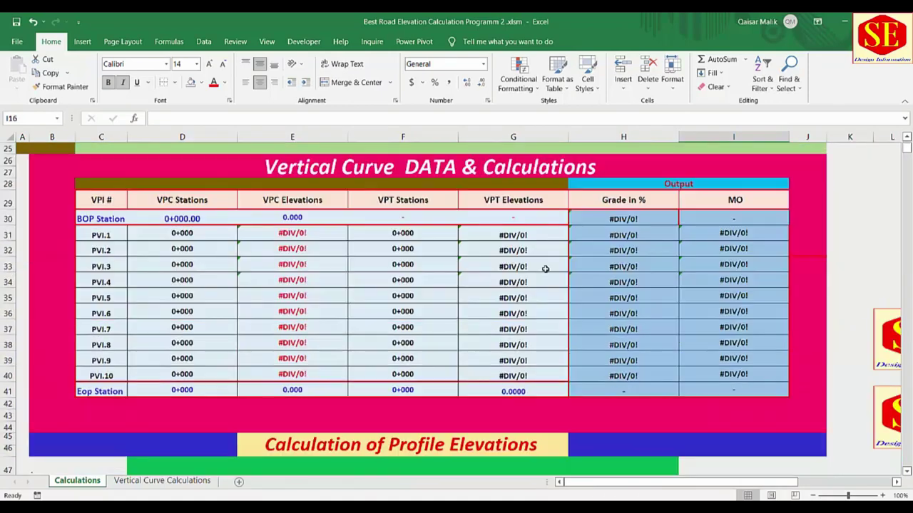
scroll(289, 387, down, 5)
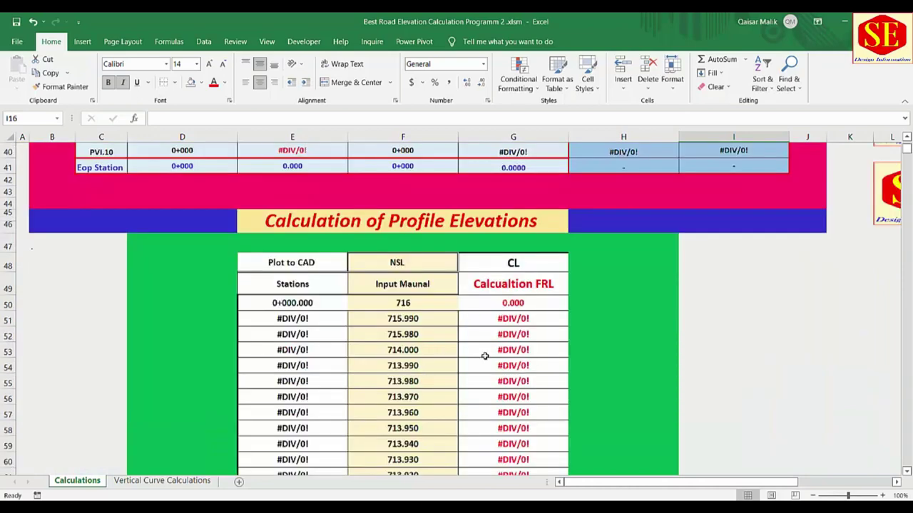
scroll(485, 354, up, 6)
scroll(485, 353, up, 5)
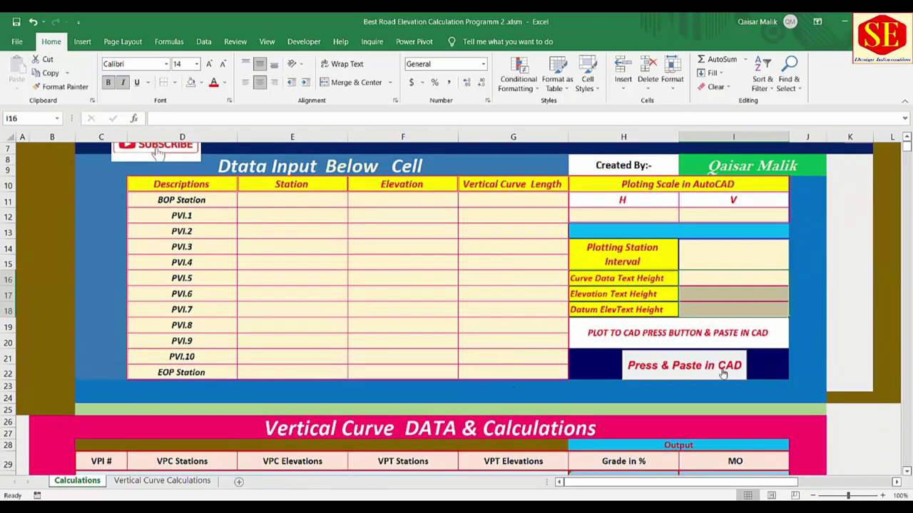
scroll(654, 363, up, 2)
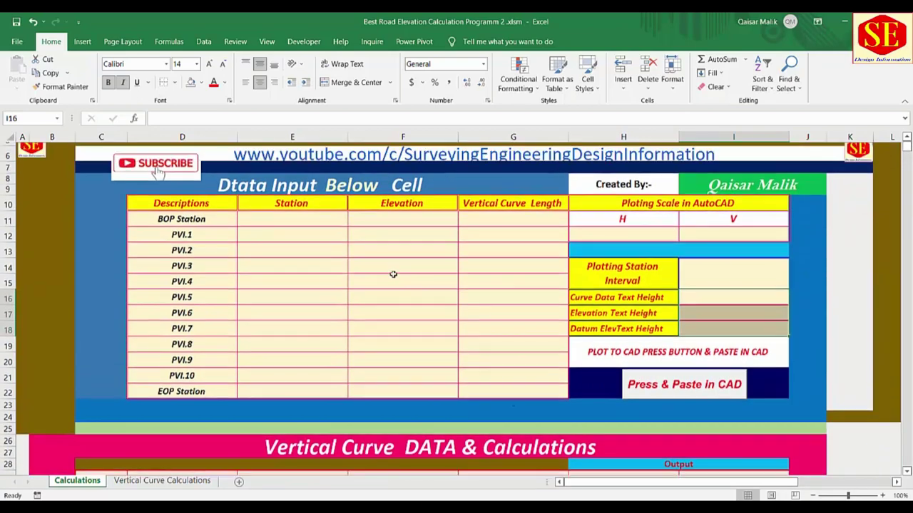
scroll(180, 291, down, 1)
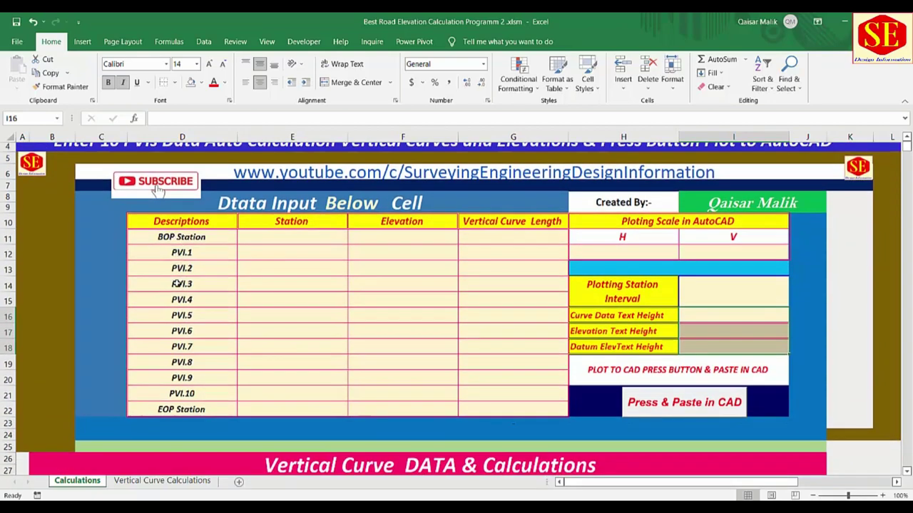
Enter 0 as the BOP station in E11.
click(185, 407)
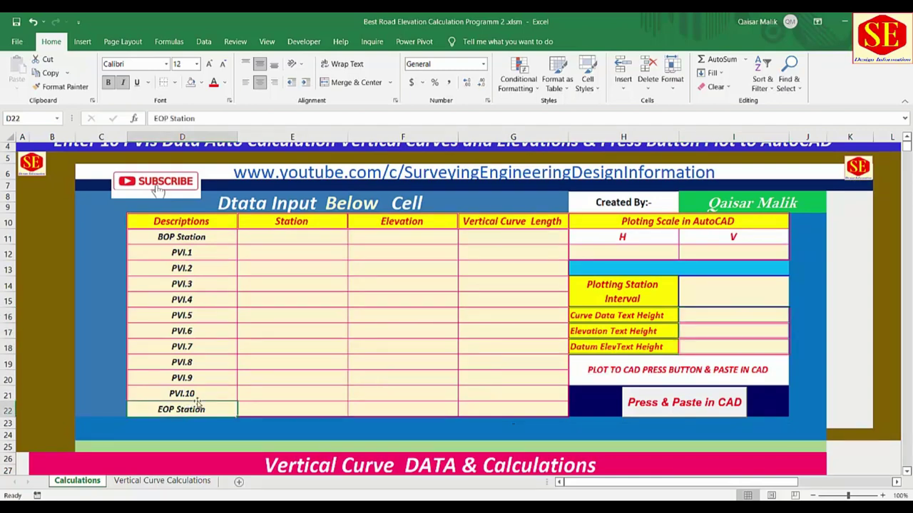
click(287, 237)
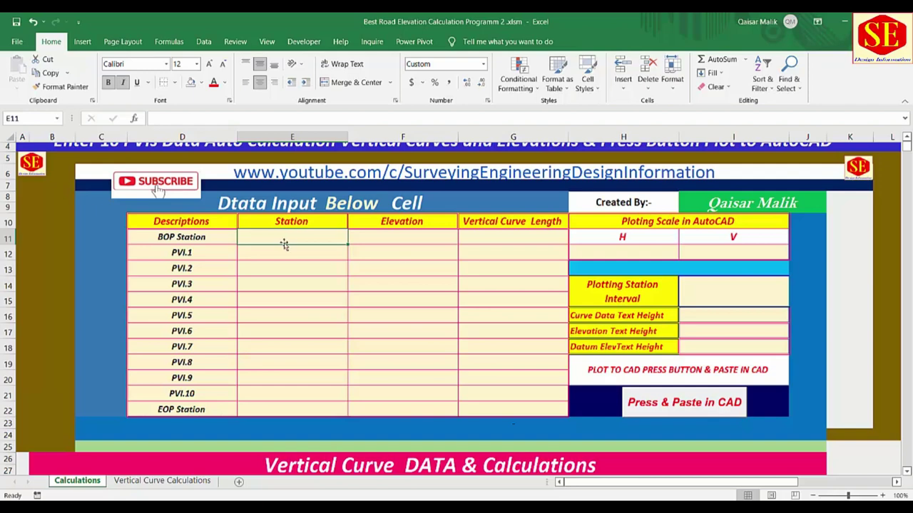
click(282, 252)
click(385, 251)
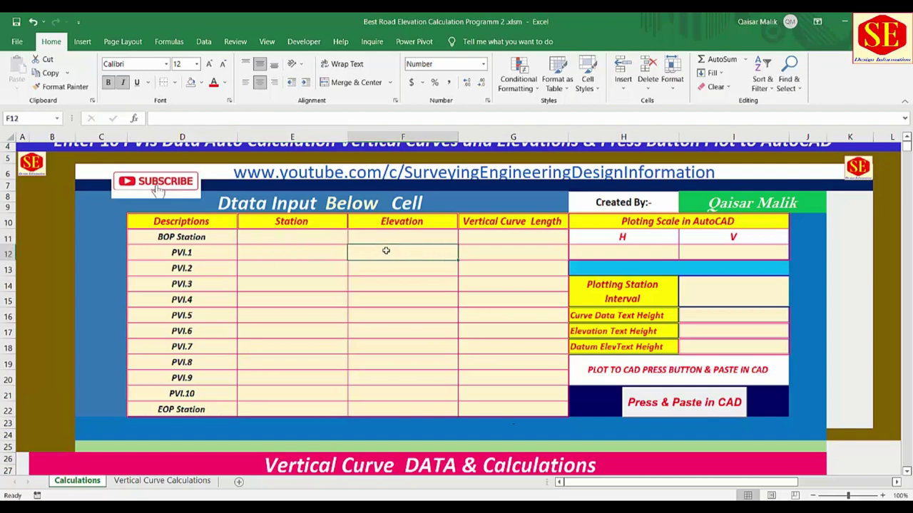
click(481, 249)
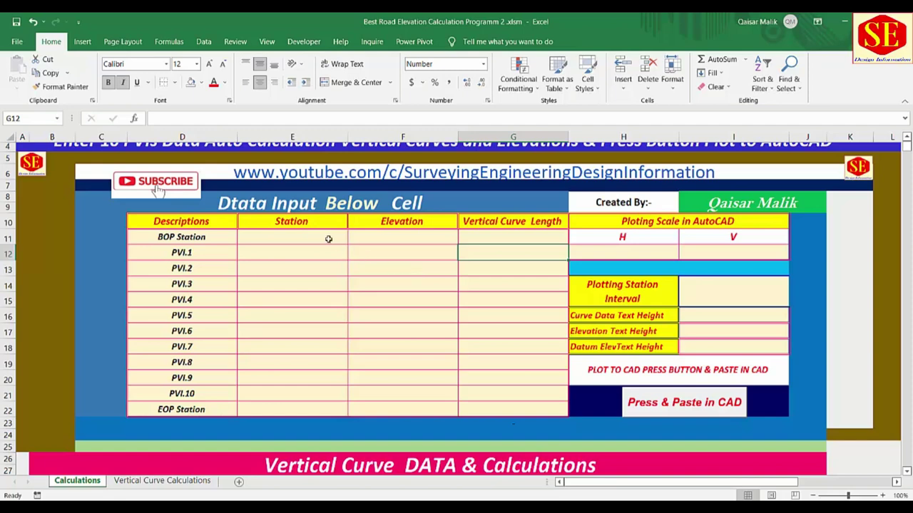
click(307, 241)
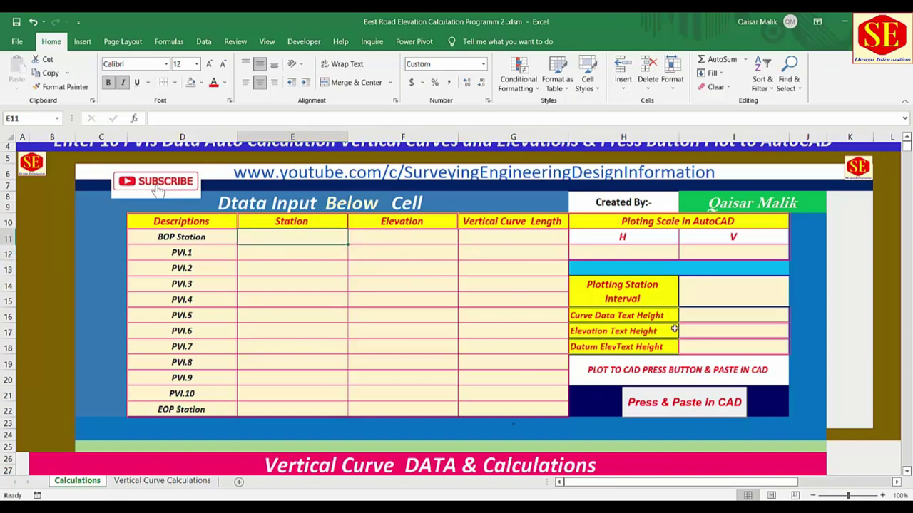
text(0)
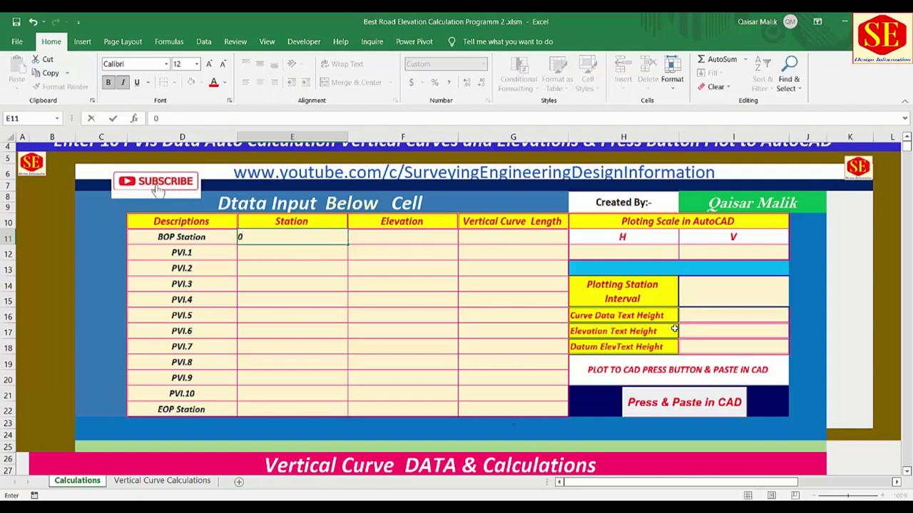
key(Return)
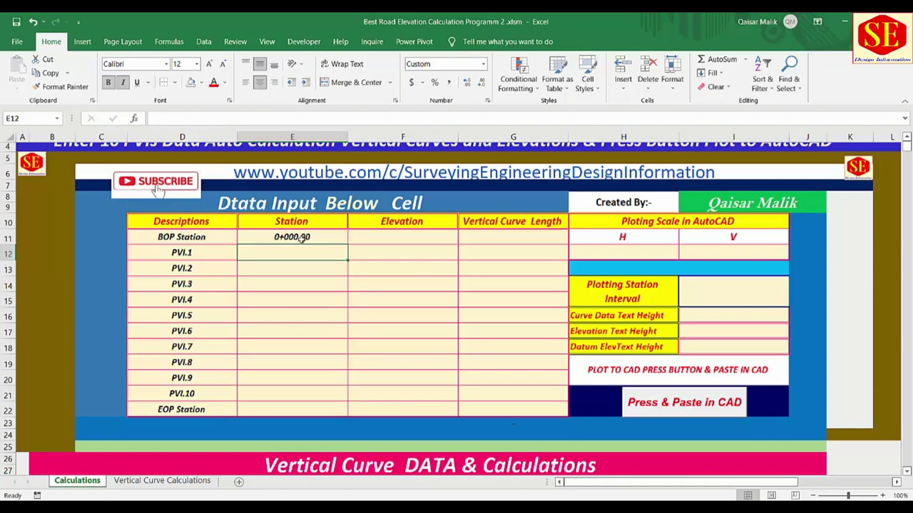
click(299, 239)
Enter 715.5 as the BOP elevation in F11.
click(392, 235)
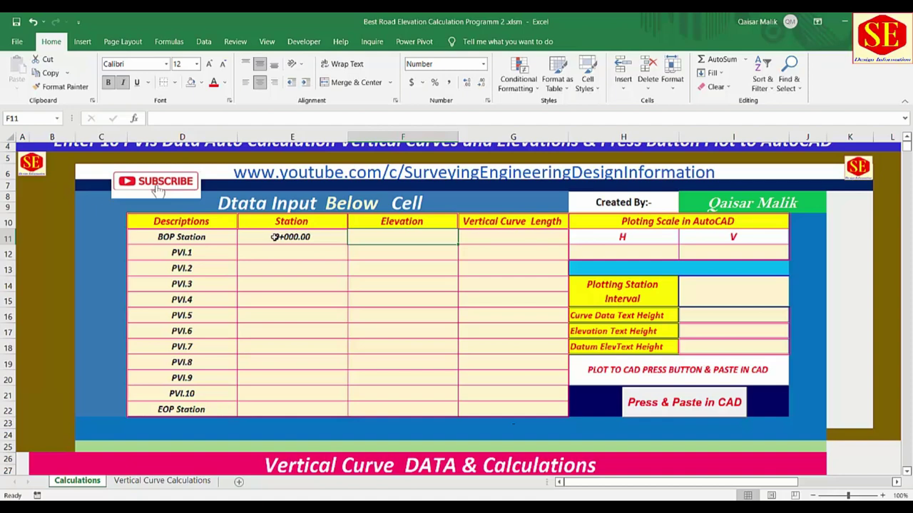
click(289, 239)
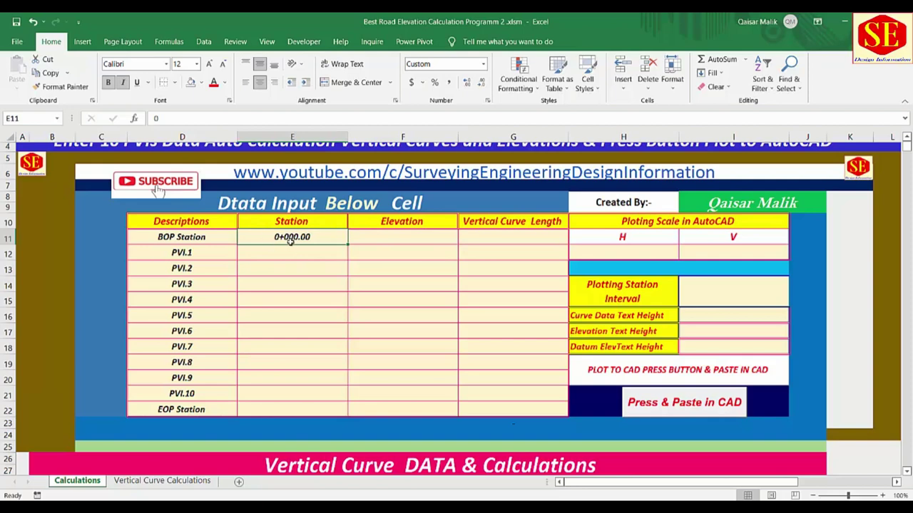
drag(291, 241, 385, 236)
click(386, 236)
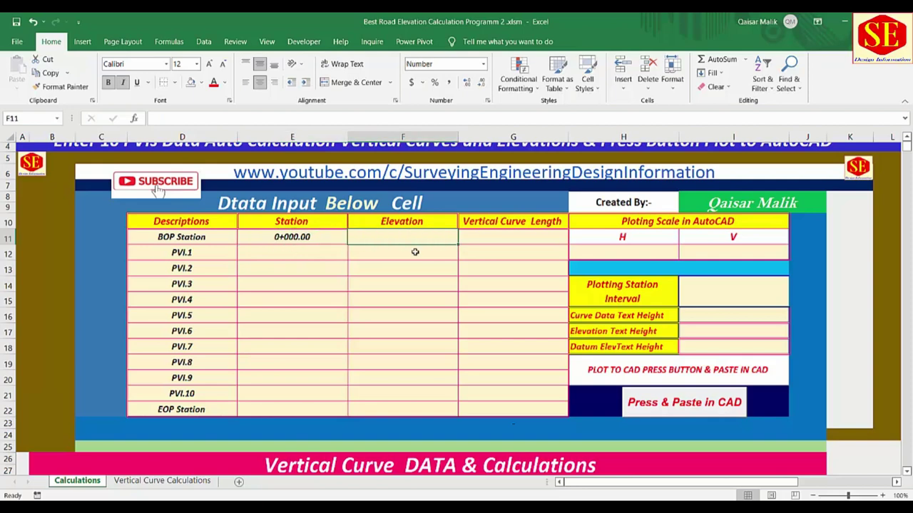
text(715.)
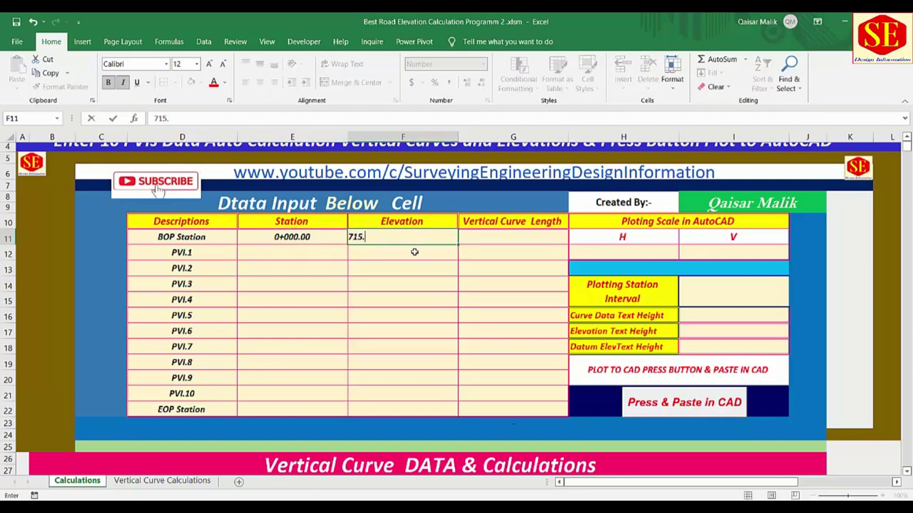
text(5)
key(Return)
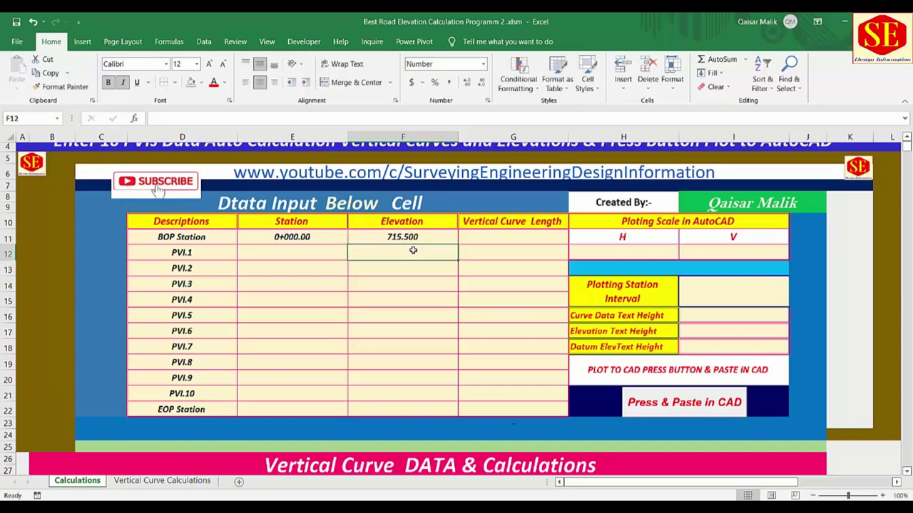
click(406, 238)
click(496, 240)
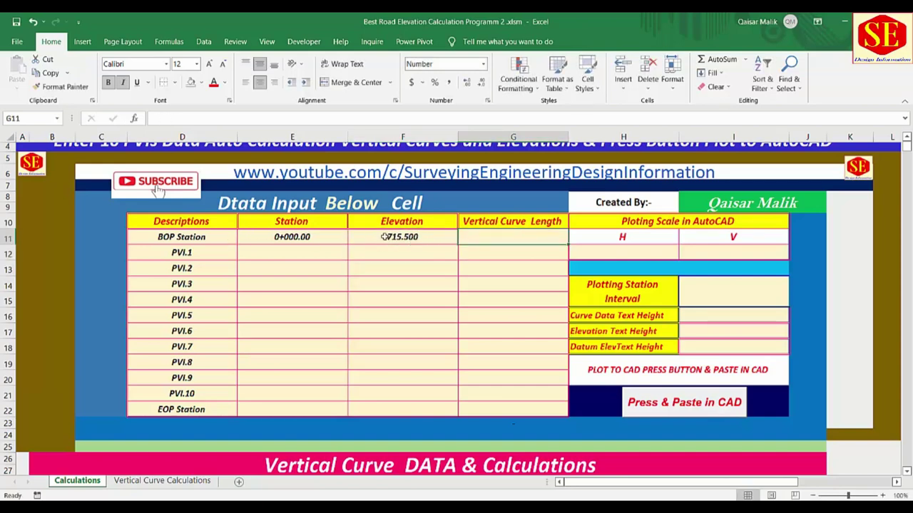
double_click(493, 239)
text(-)
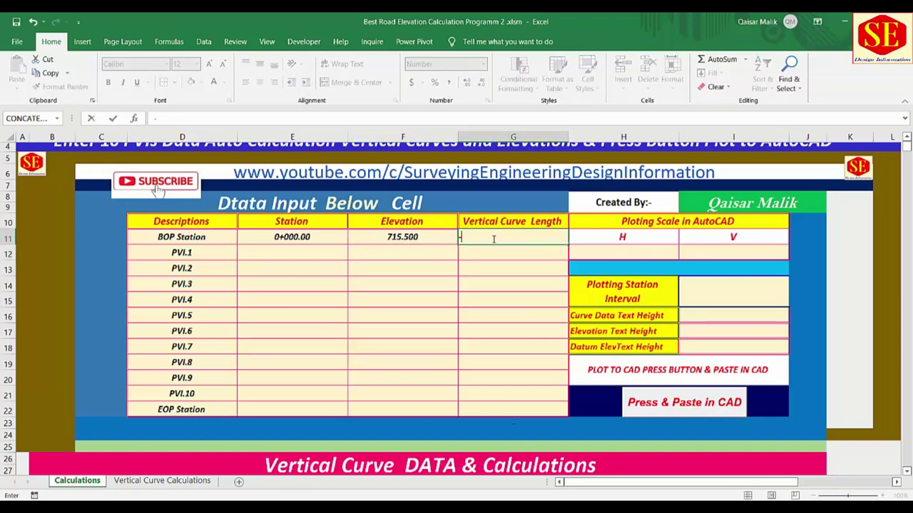
key(Return)
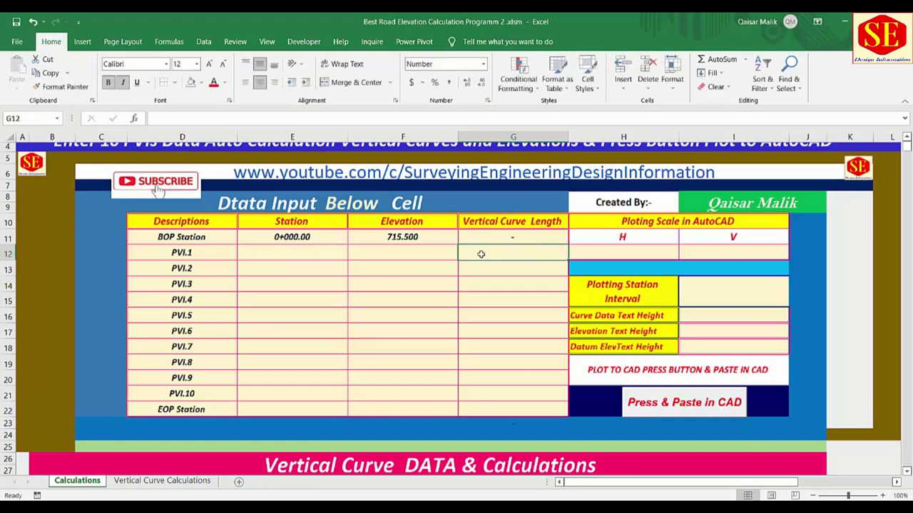
Enter 1230.406 as the PVI.1 station in E12.
click(283, 258)
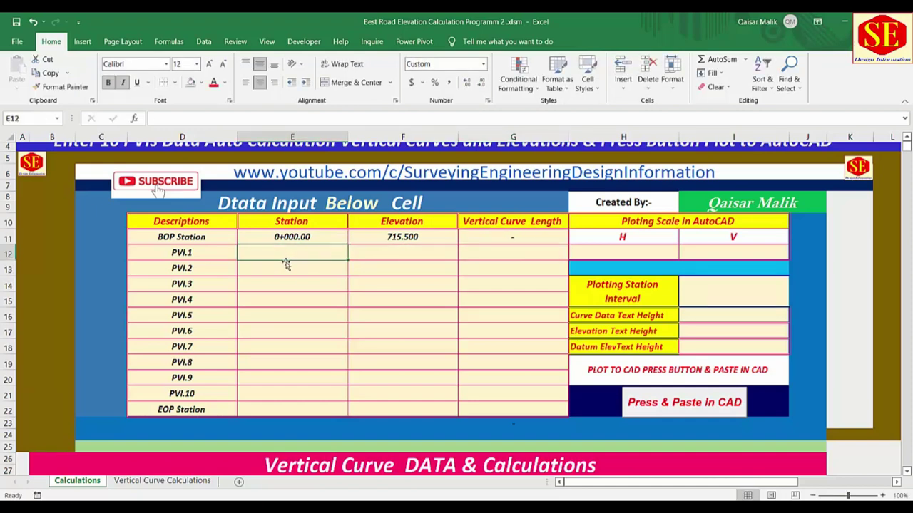
text(1230.)
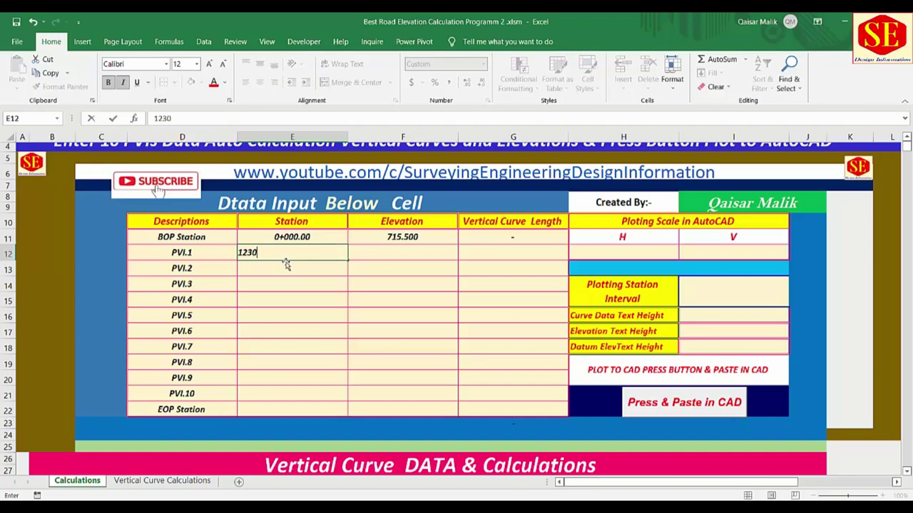
text(406)
click(399, 251)
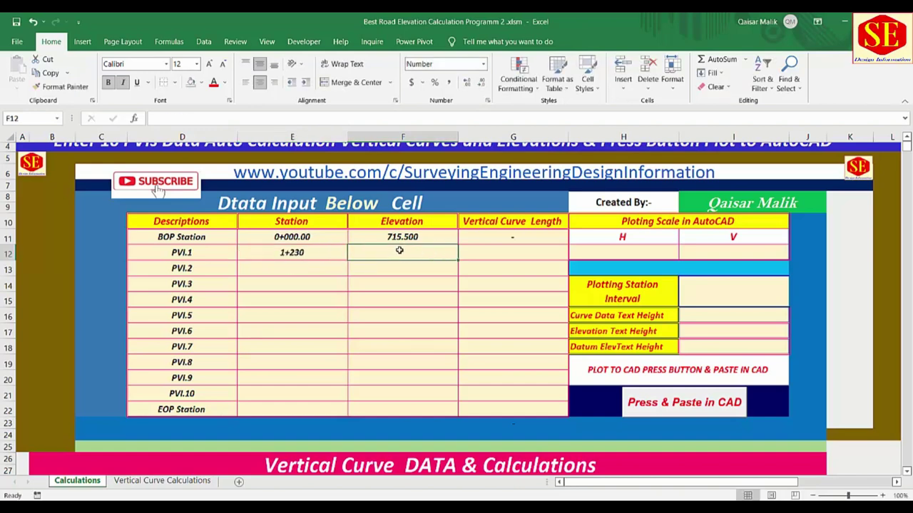
scroll(577, 323, up, 3)
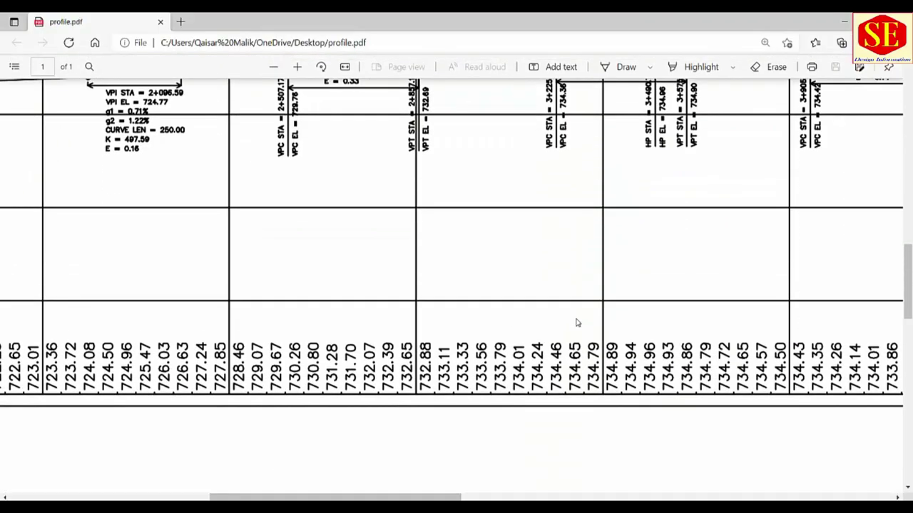
Pan the PDF across the PVI labels, then go back through AutoCAD to the Excel workbook.
drag(416, 497, 221, 499)
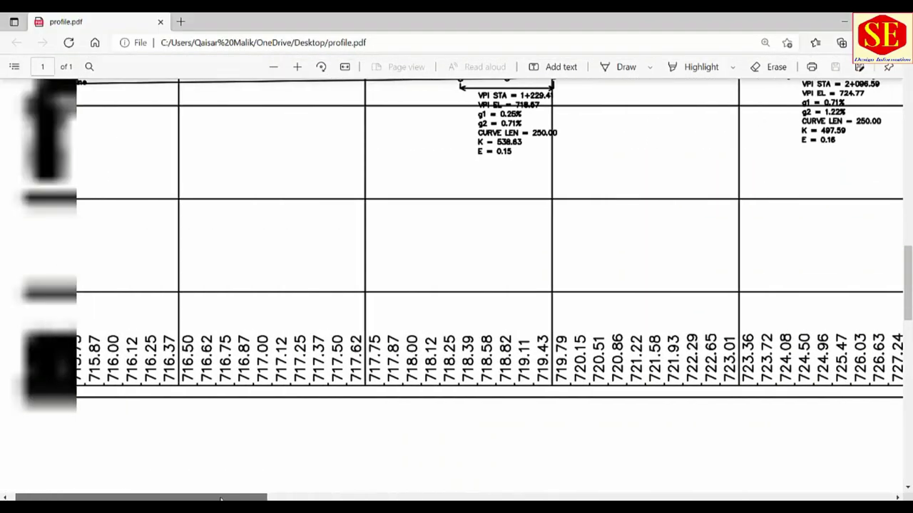
scroll(628, 288, up, 3)
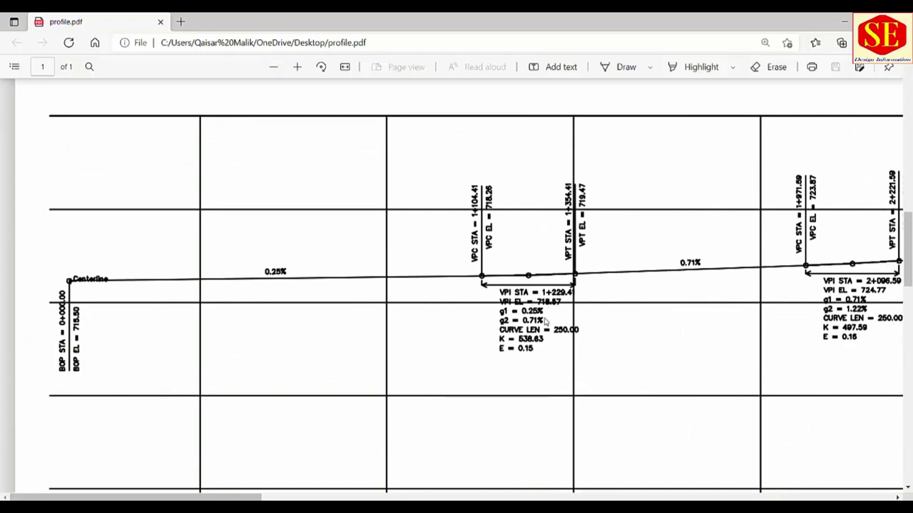
click(523, 499)
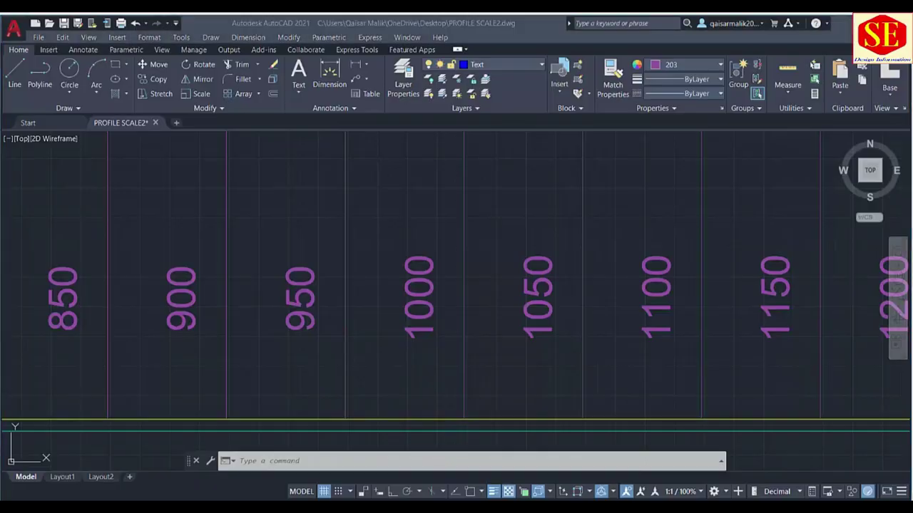
key(alt+Tab)
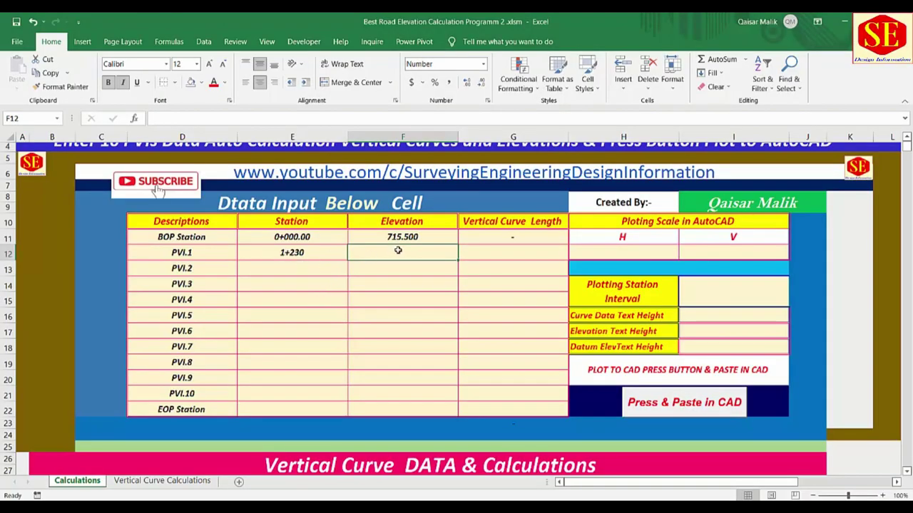
Finish PVI.1 with elevation 718.574 and vertical curve length 250, then review the row.
text(718.)
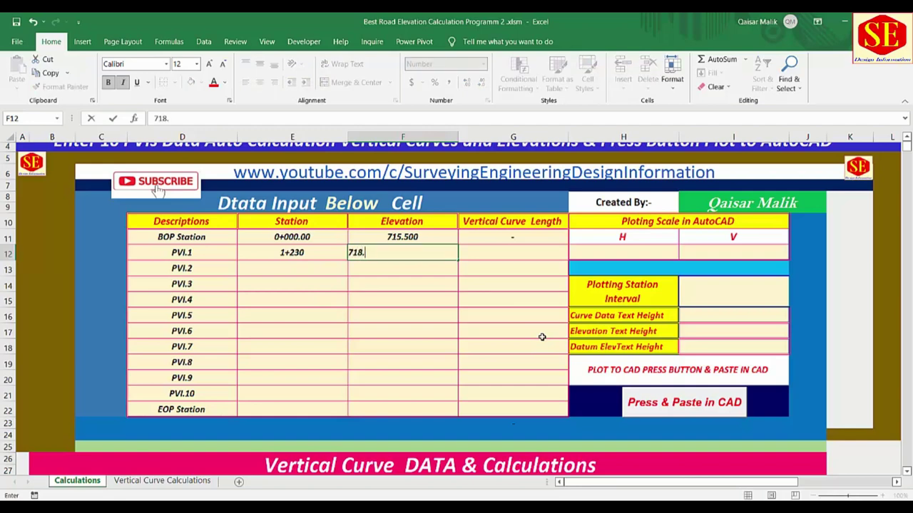
text(574)
key(Return)
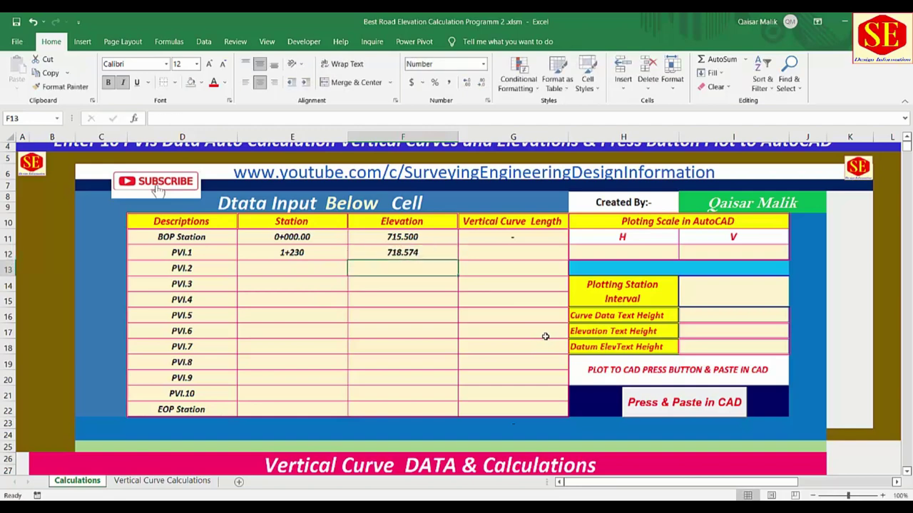
click(491, 251)
text(250)
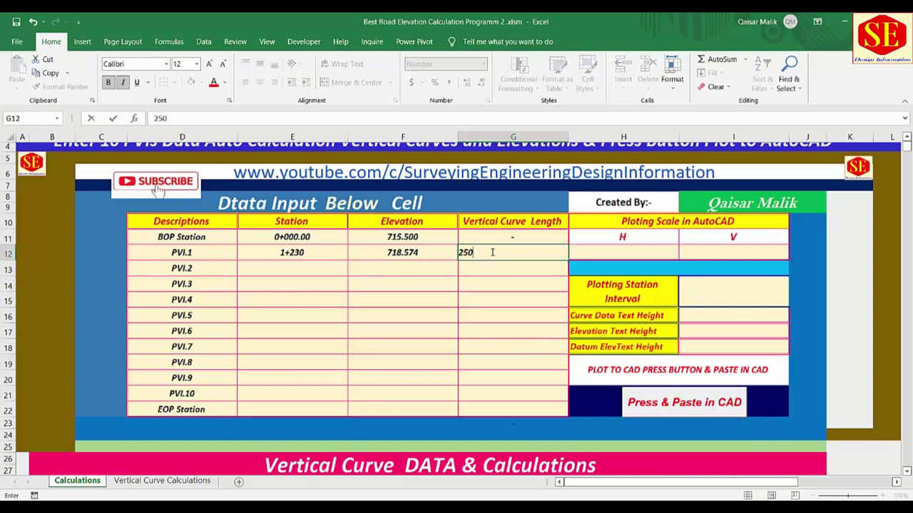
key(Return)
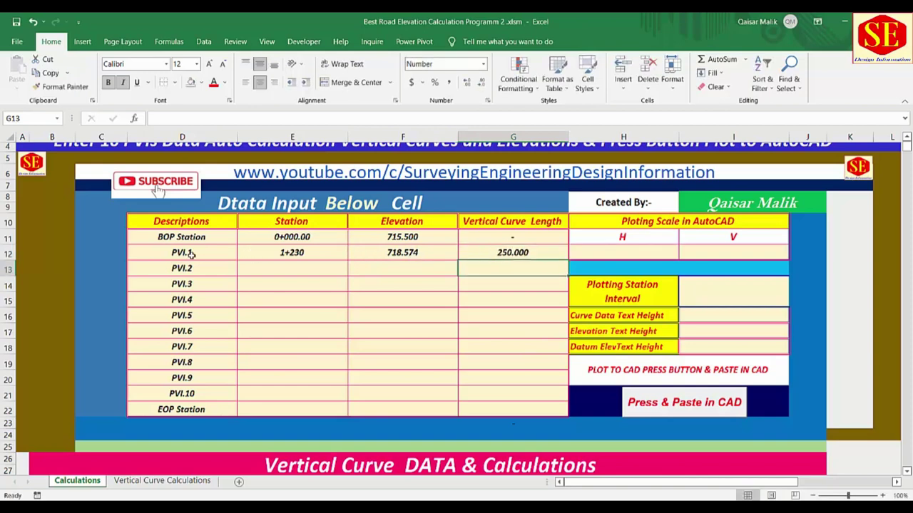
click(192, 252)
drag(192, 252, 491, 253)
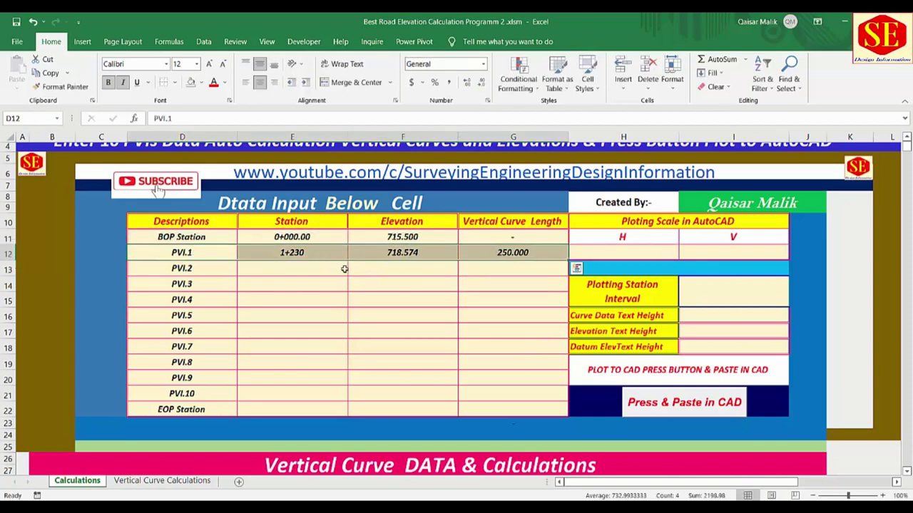
click(299, 258)
click(387, 255)
click(499, 255)
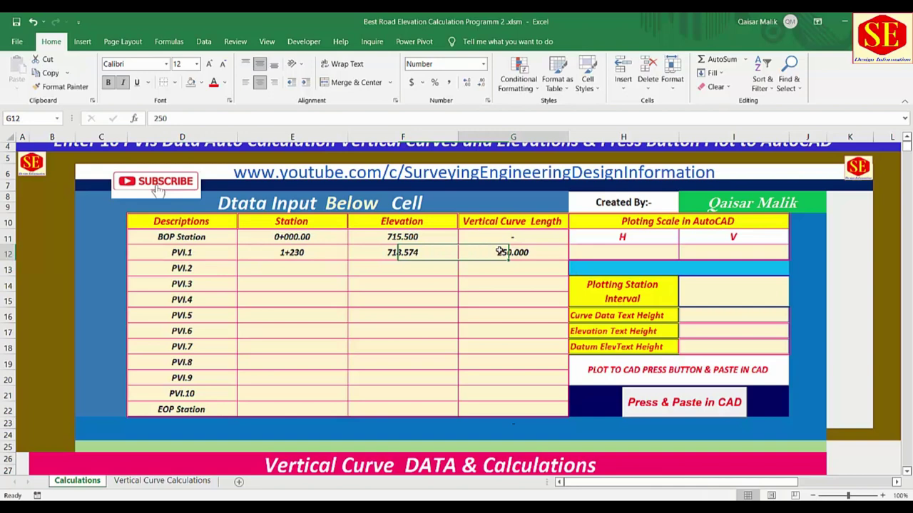
Enter PVI.2 at station 2+050, elevation 724.766, curve length 250.
click(326, 269)
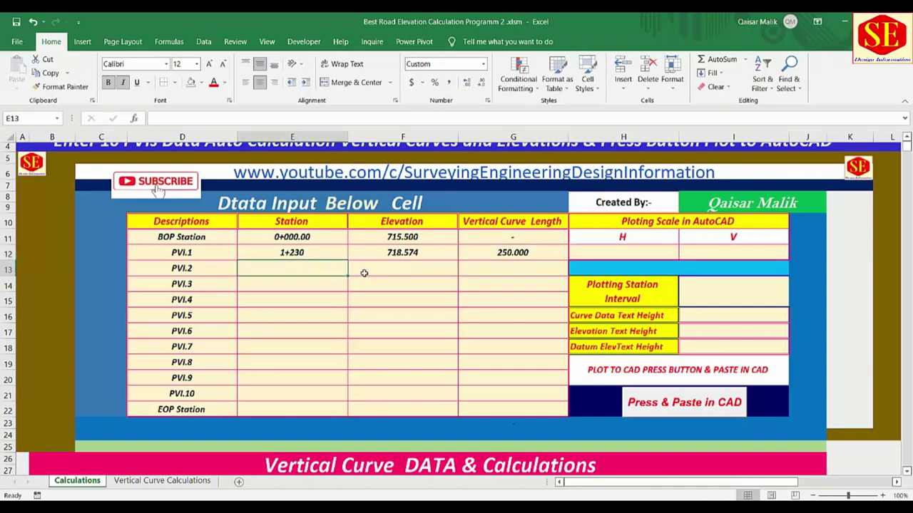
text(2+0)
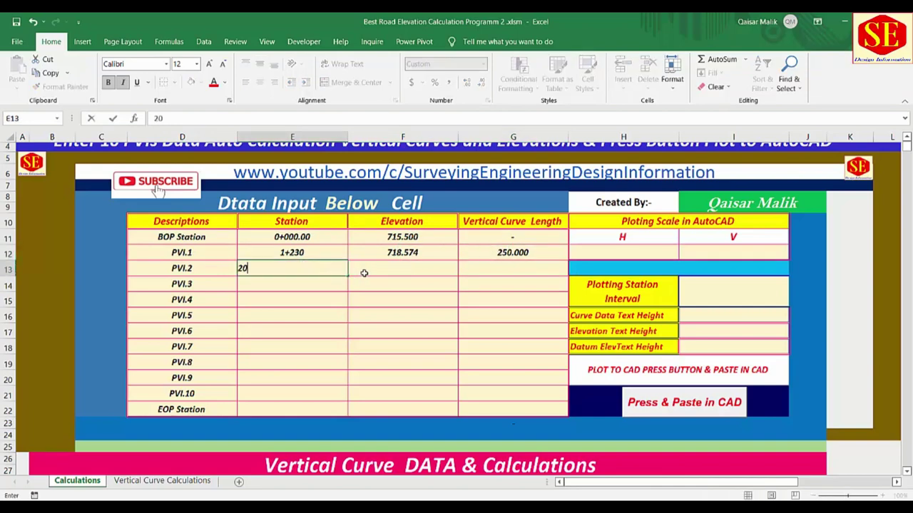
text(50)
click(421, 268)
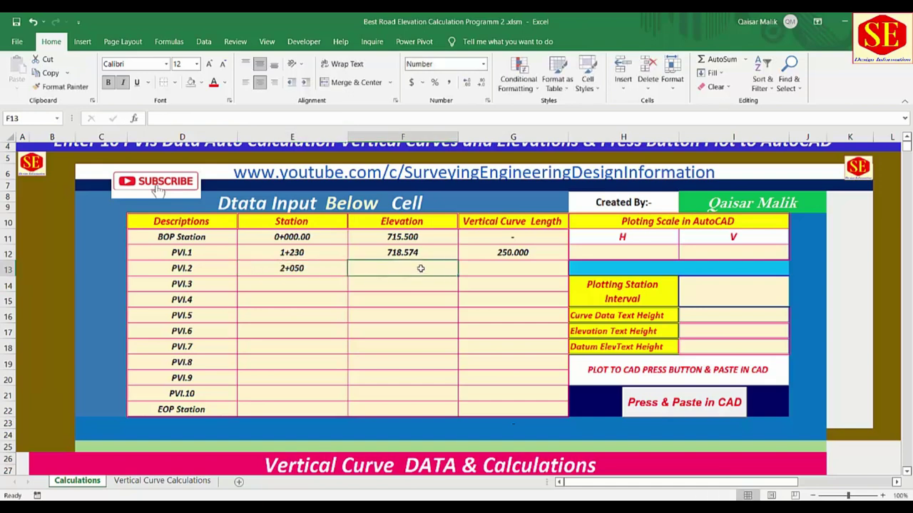
text(724)
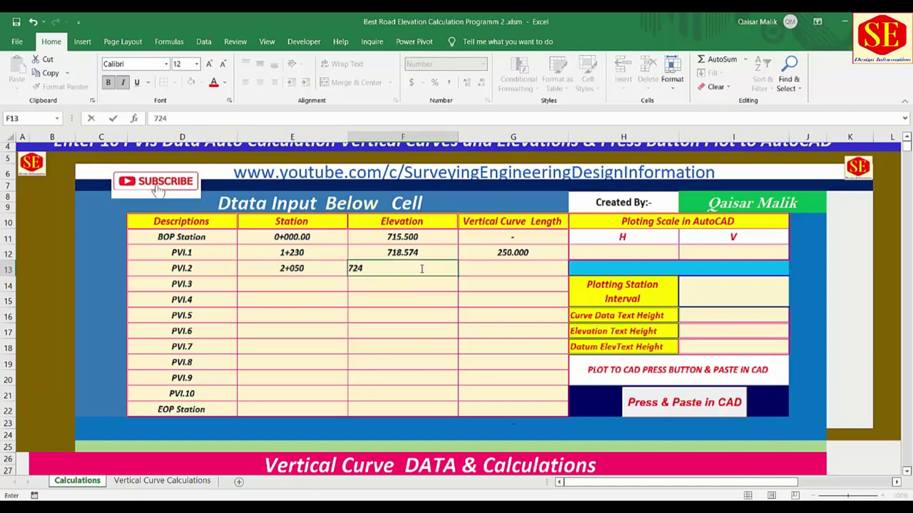
text(.766)
click(520, 272)
text(250)
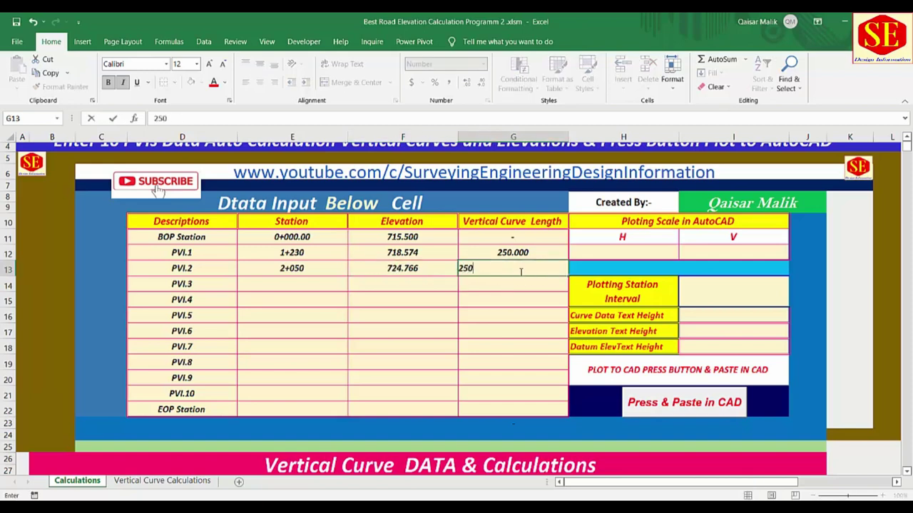
key(Return)
Enter PVI.3 at station 3+400, elevation 735.500, curve length 350.
click(242, 289)
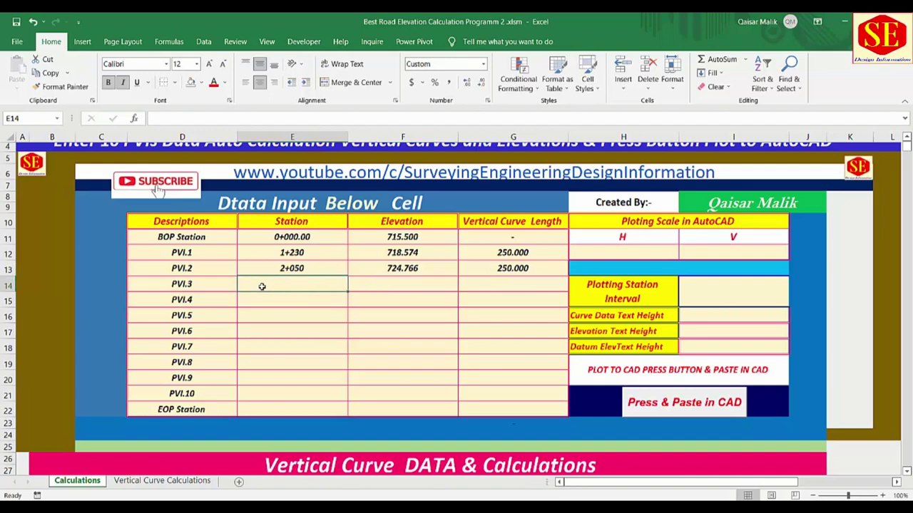
text(3400)
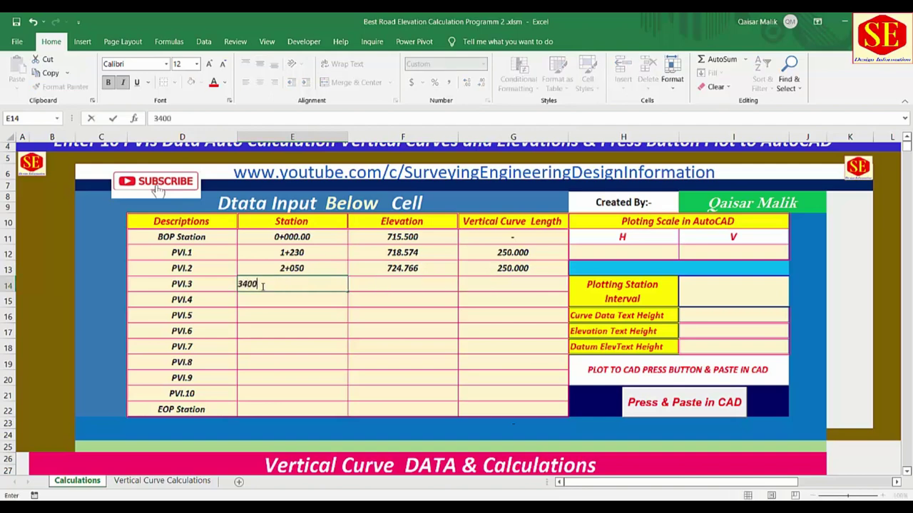
click(382, 285)
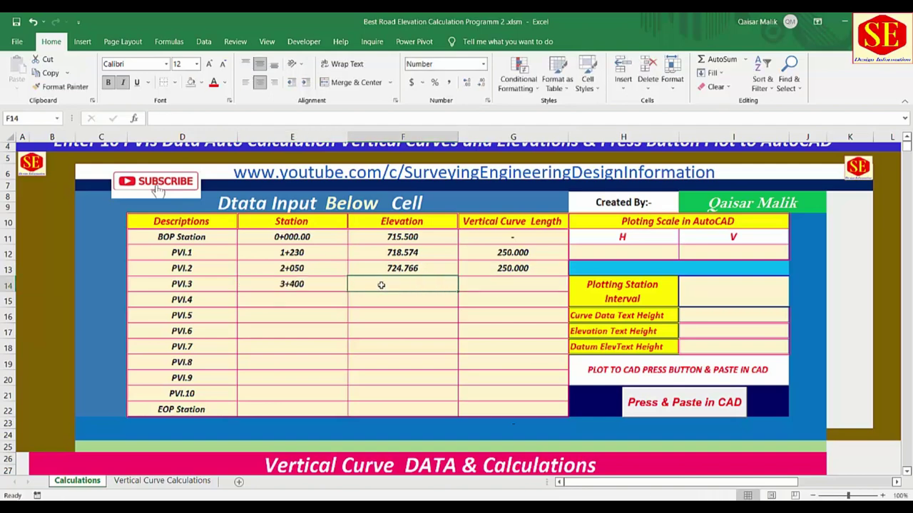
text(735.5)
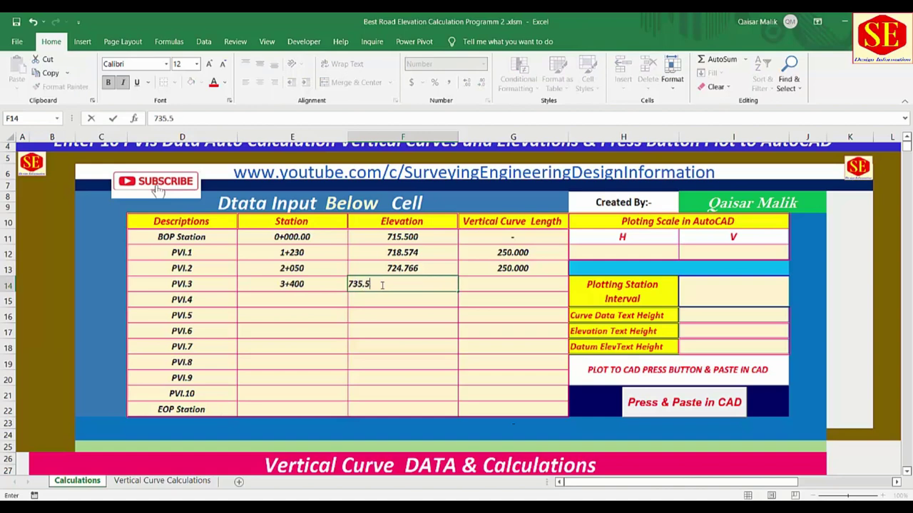
text(0)
click(490, 285)
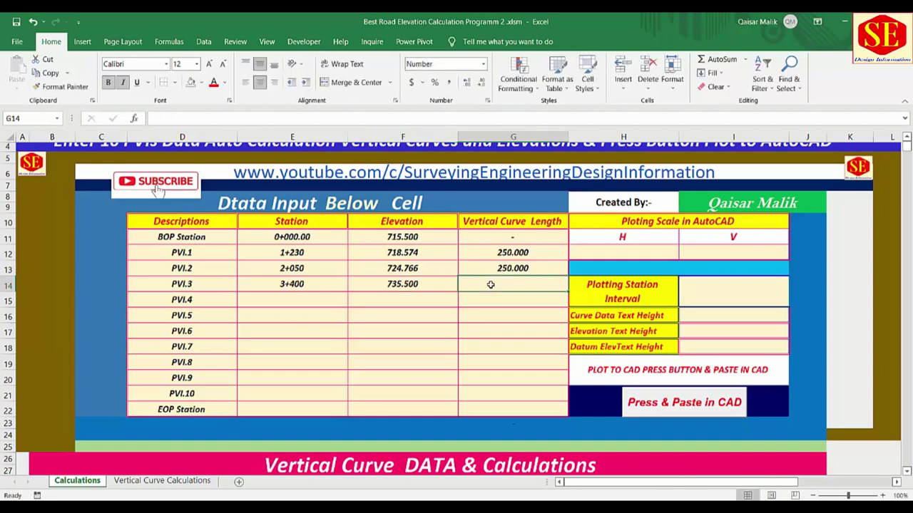
text(350)
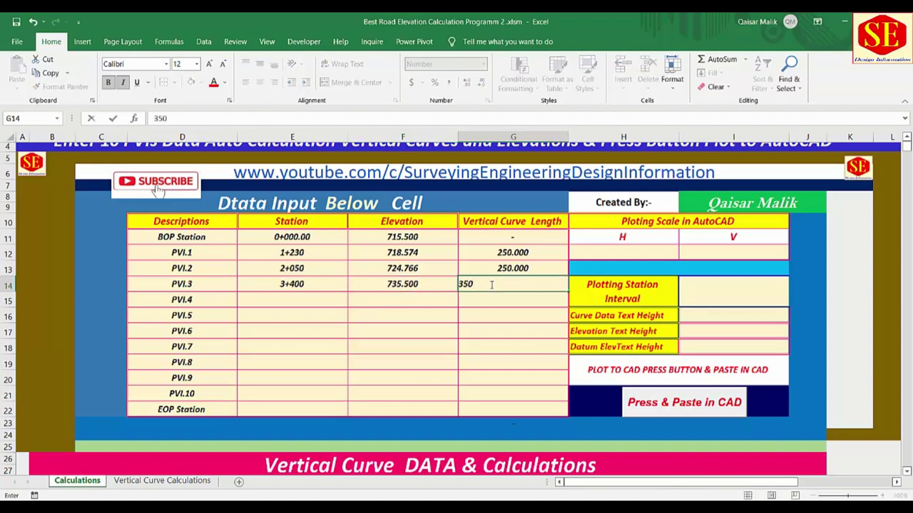
key(Return)
Enter PVI.4 at station 4+100 with elevation 734.130.
click(279, 299)
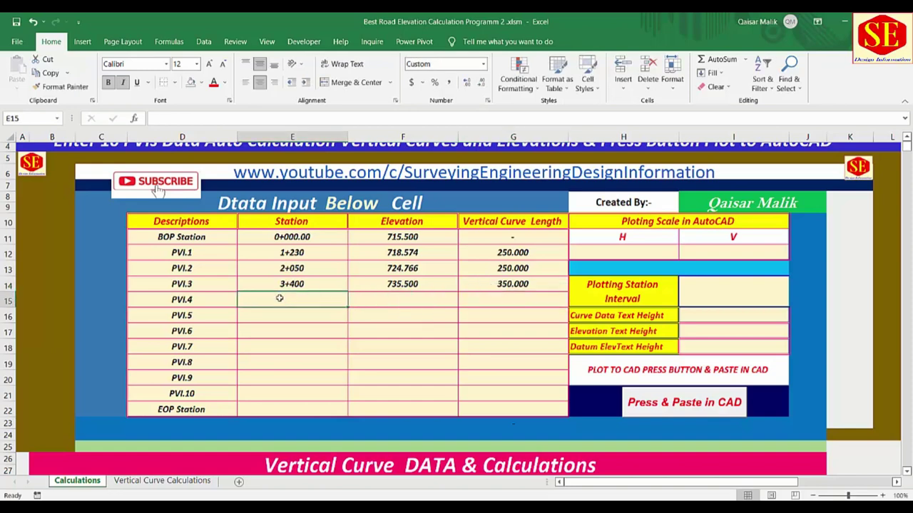
text(4100)
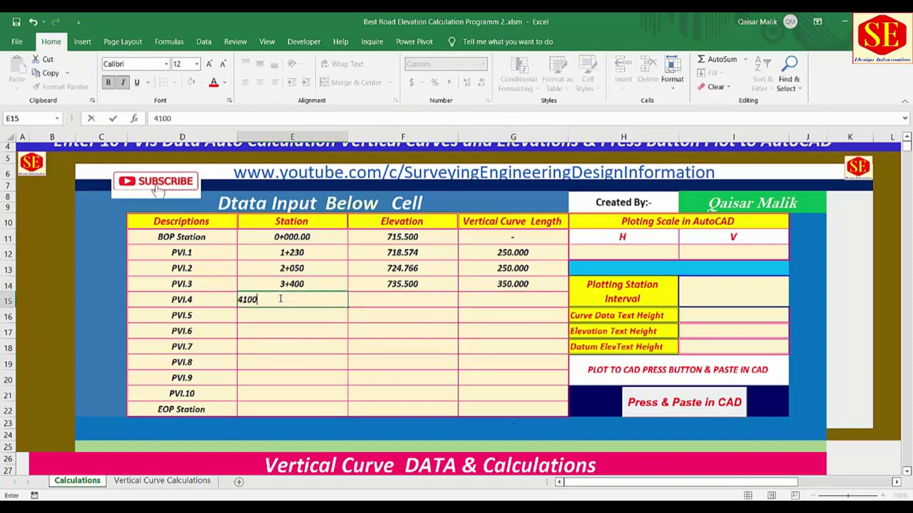
click(393, 297)
text(7)
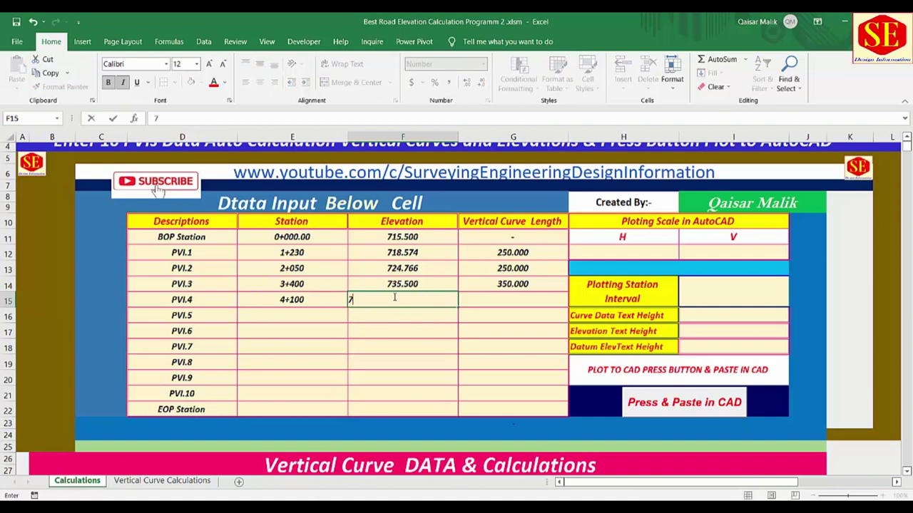
text(34.1)
text(30)
key(Return)
click(512, 296)
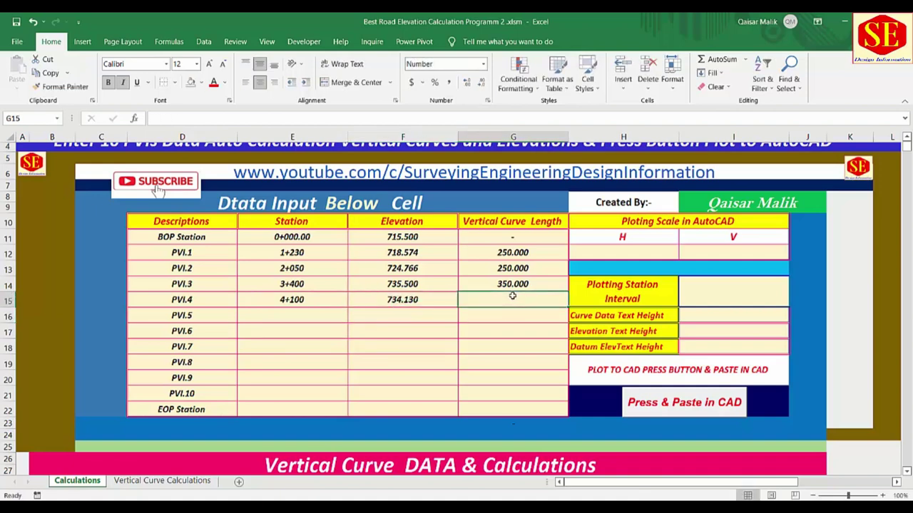
Give PVI.4 curve length 350 and enter PVI.5 at 4+900, elevation 730.821, curve length 400.
text(350.000)
key(Return)
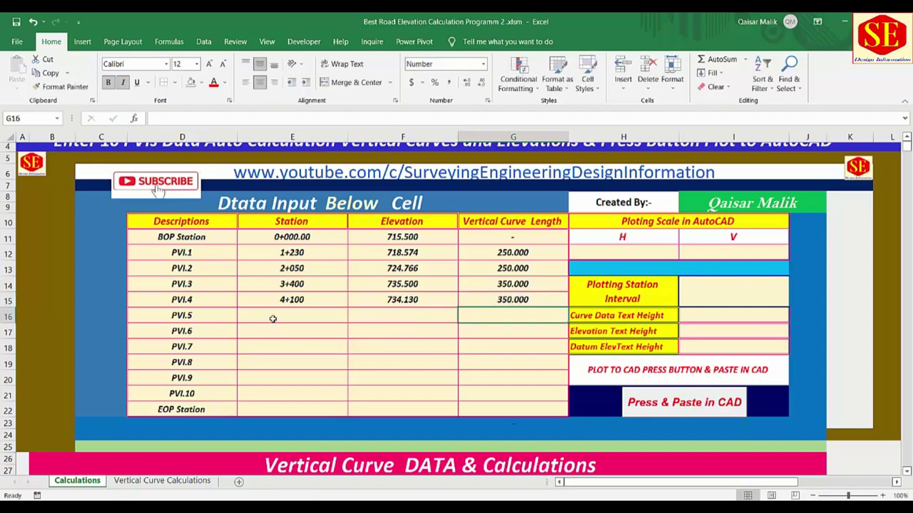
click(273, 319)
text(49)
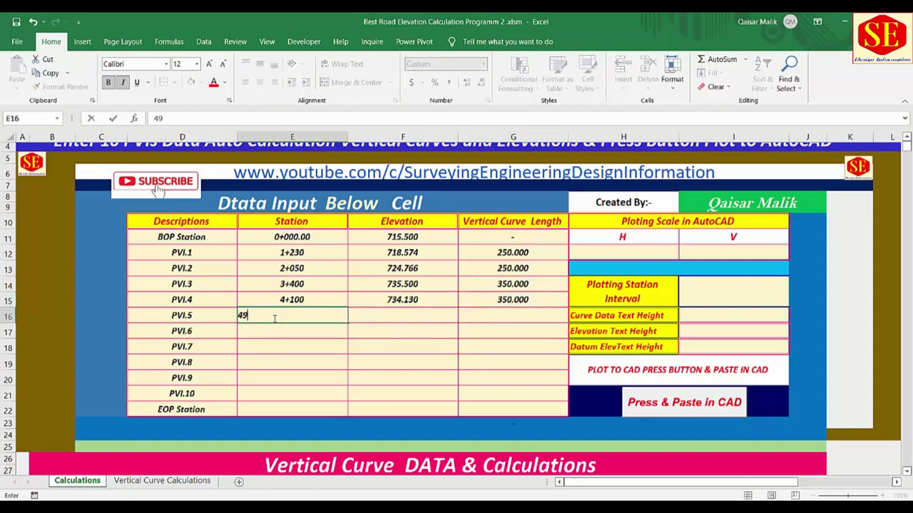
text(00)
click(386, 314)
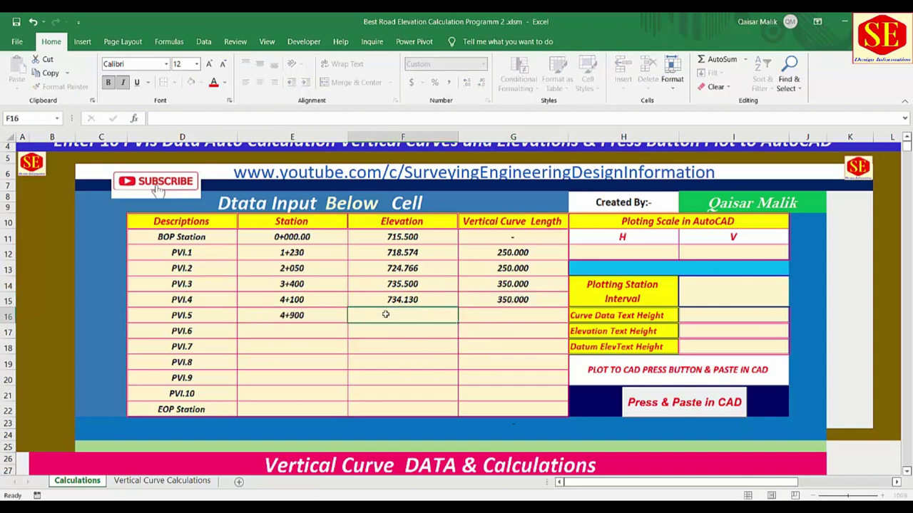
text(730)
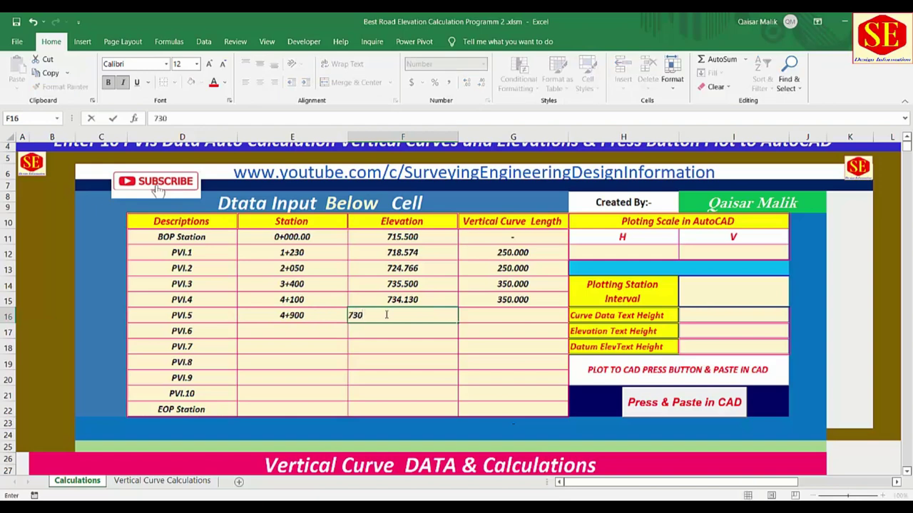
text(.821)
click(494, 316)
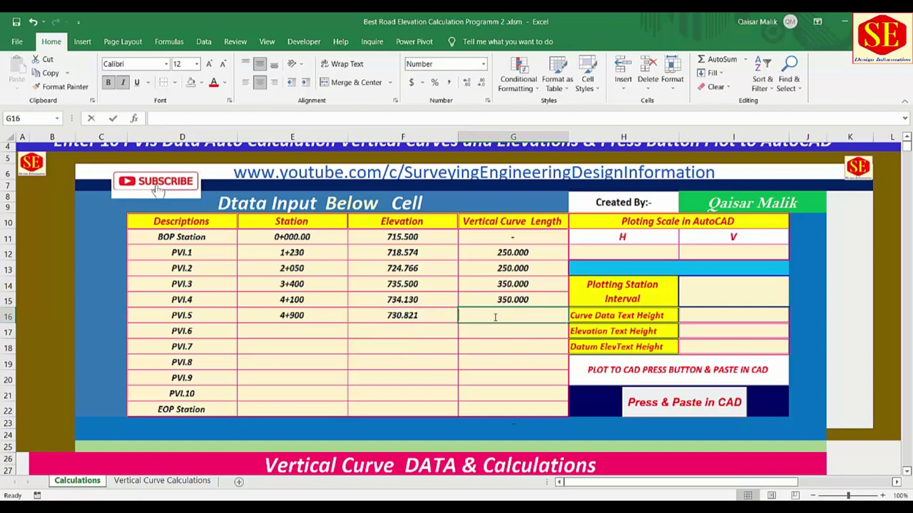
text(400)
key(Return)
Enter PVI.6 with station 545, elevation 725.356 and curve length 400.
click(302, 326)
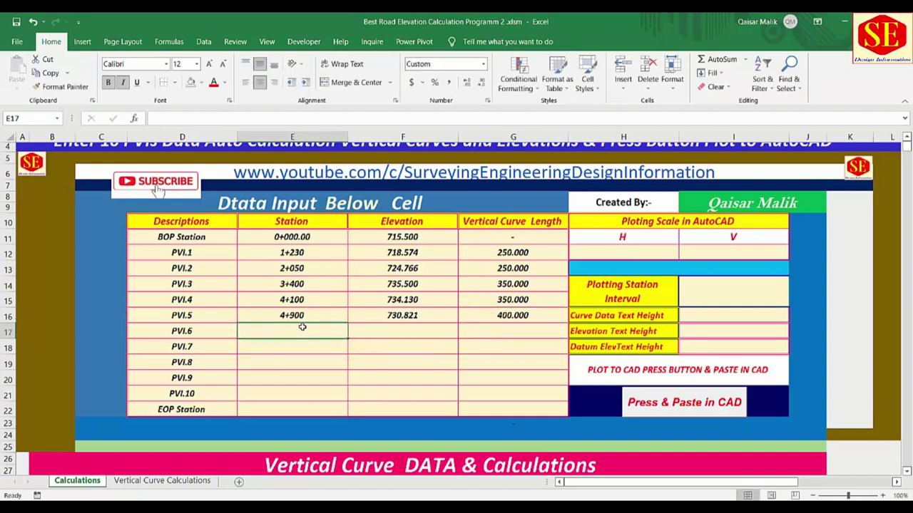
text(54)
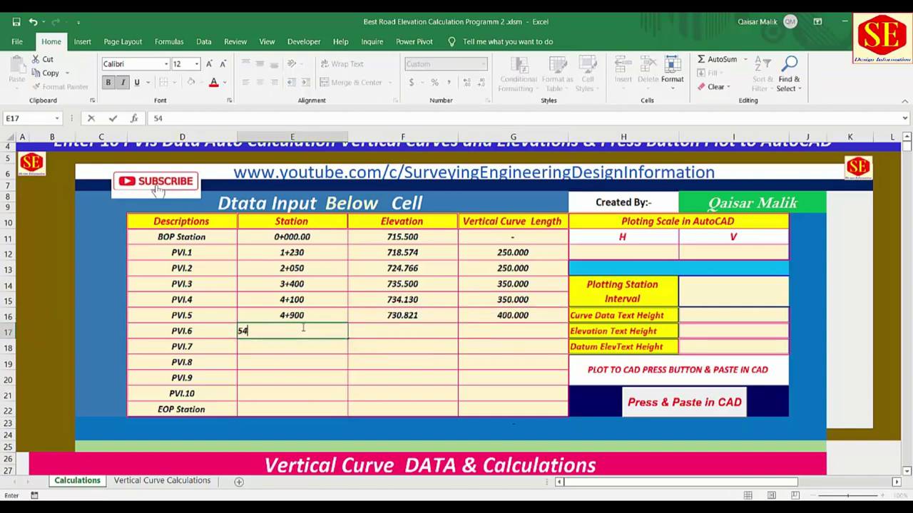
text(50)
click(373, 328)
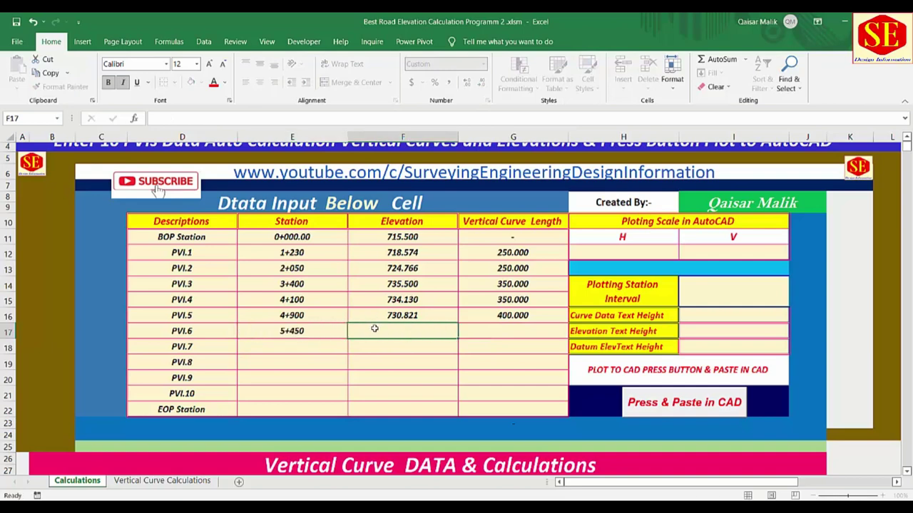
text(725)
text(.356)
key(Return)
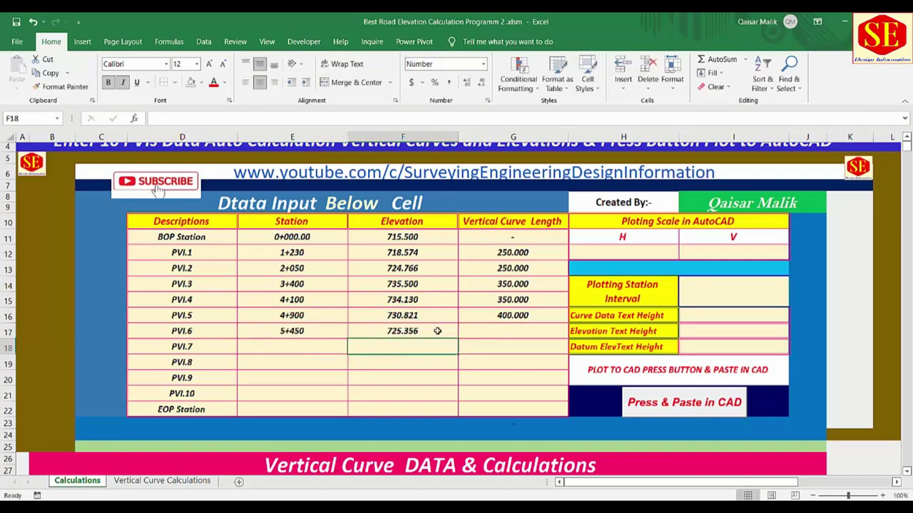
click(499, 330)
text(400)
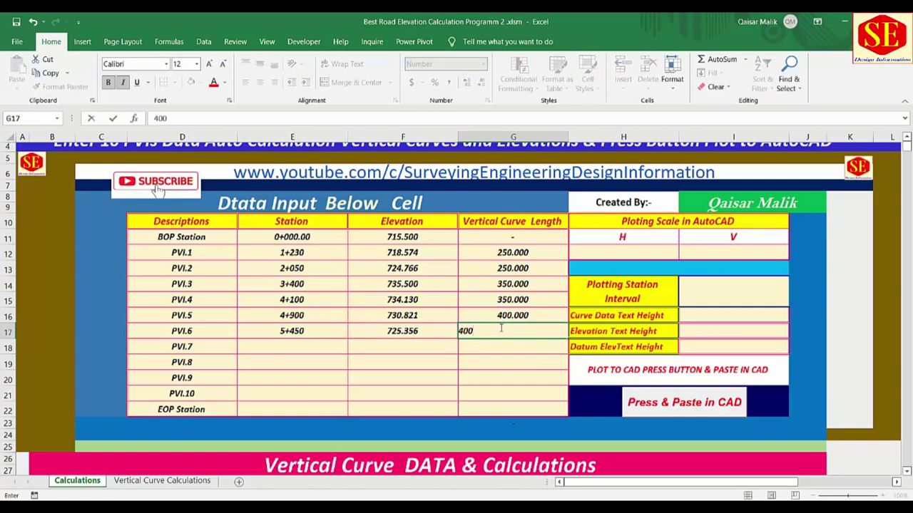
key(Return)
Enter PVI.7 with station 6500, elevation 710.450 and curve length 350.
click(262, 343)
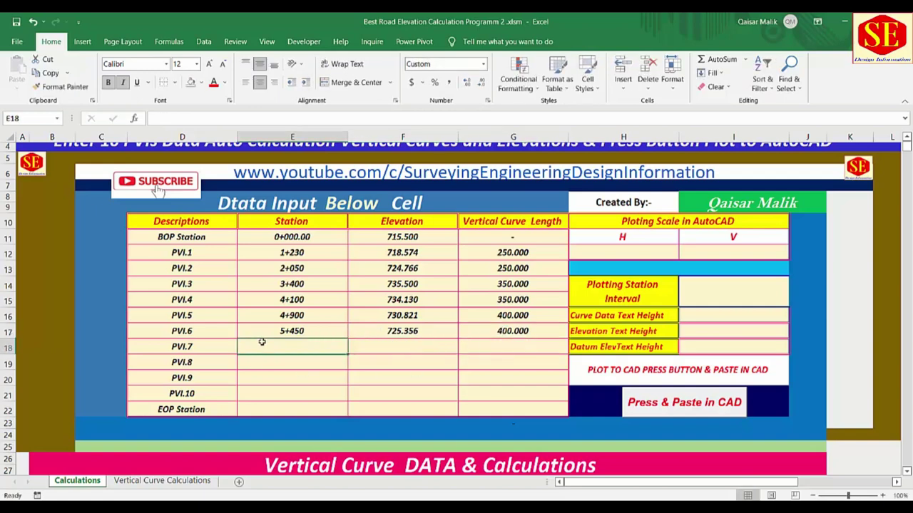
text(6500)
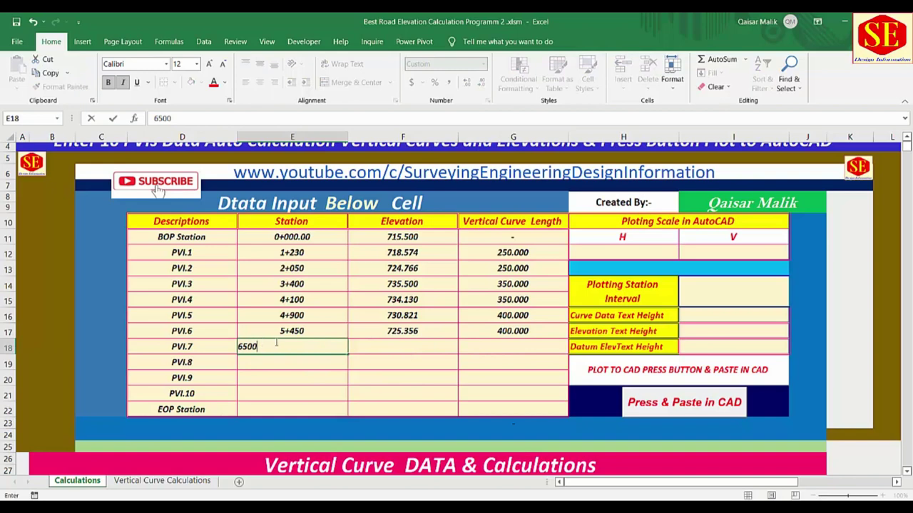
click(360, 346)
text(71)
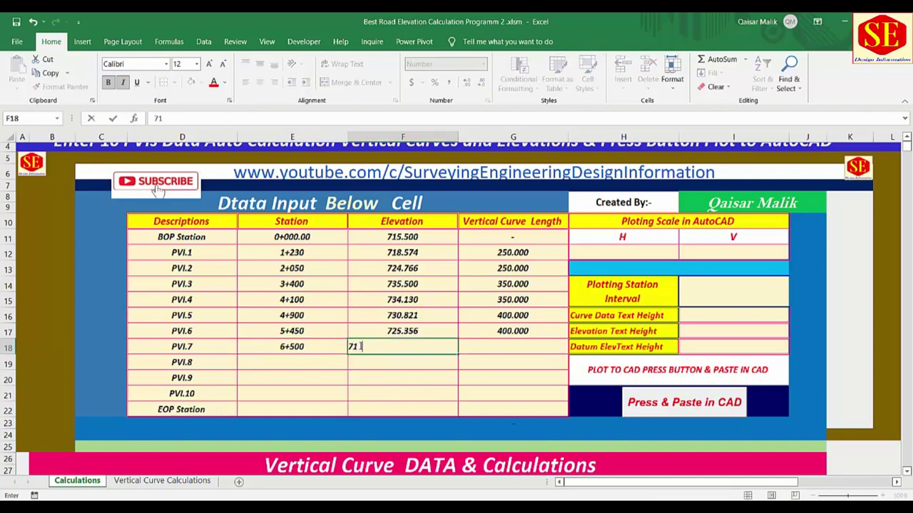
text(0.450)
key(Return)
click(529, 347)
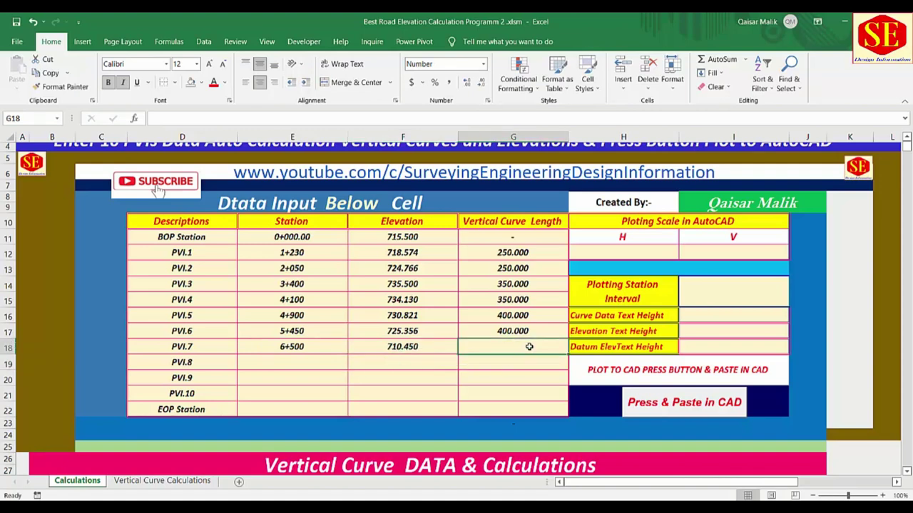
text(350)
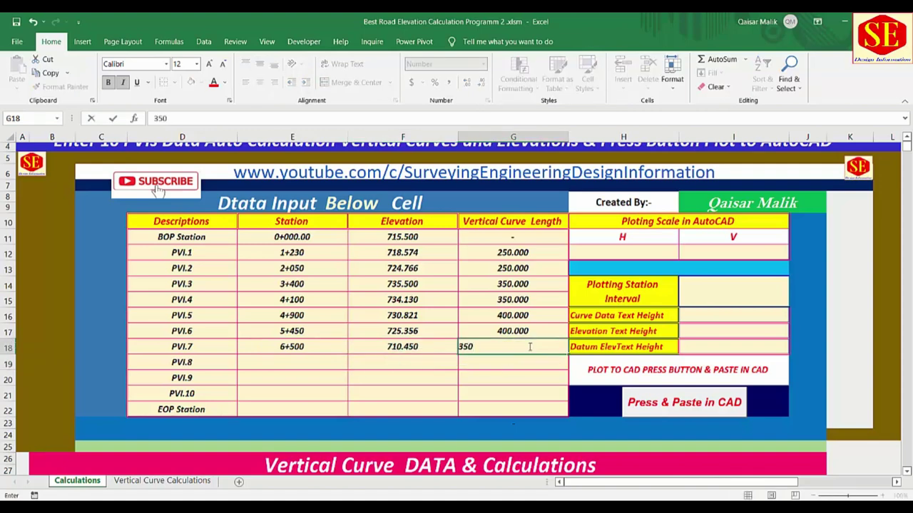
key(Return)
Enter PVI.8 at station 7+250, elevation 694.563, curve length 350.
click(302, 363)
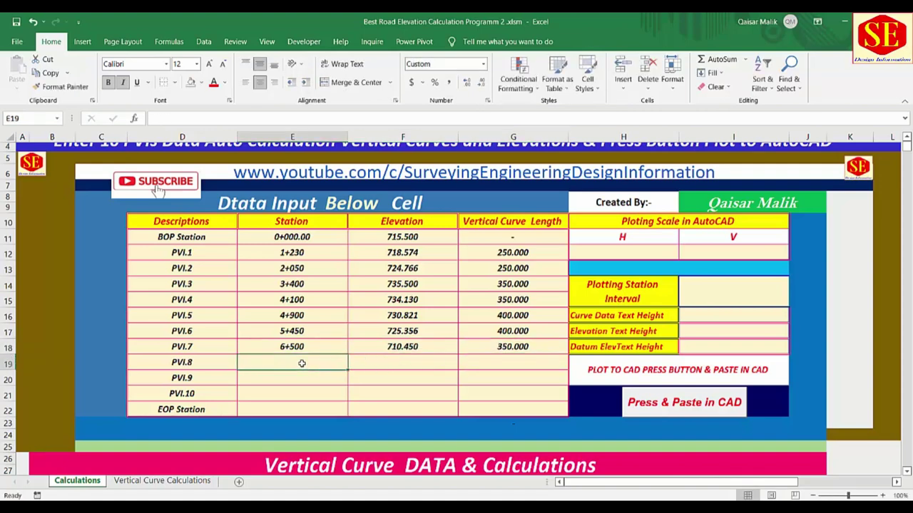
text(7250)
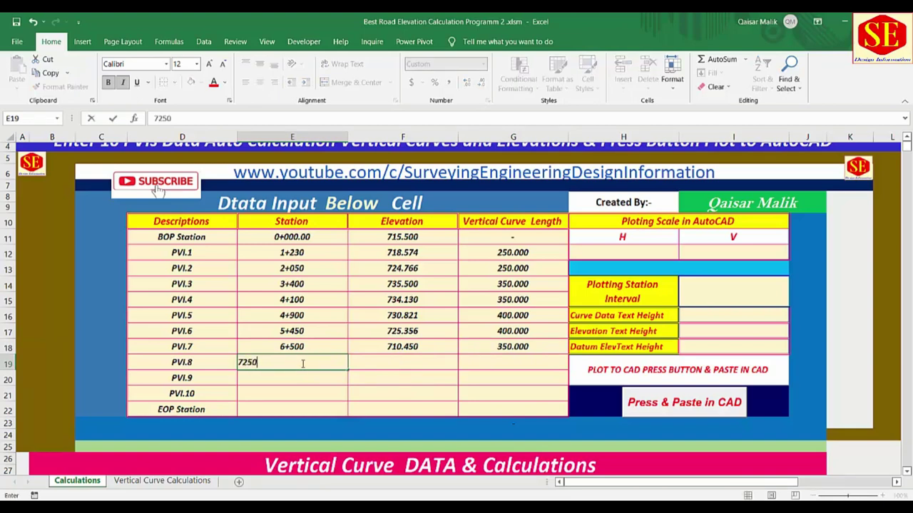
click(381, 357)
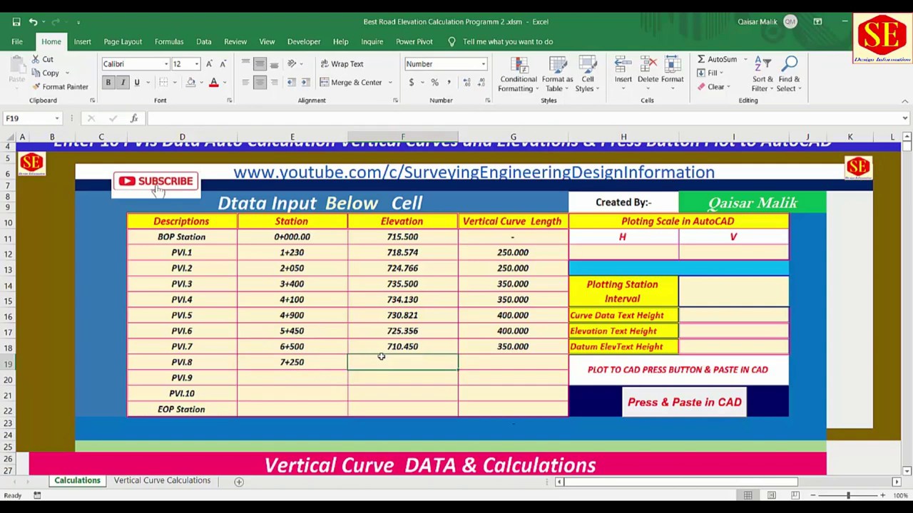
text(694)
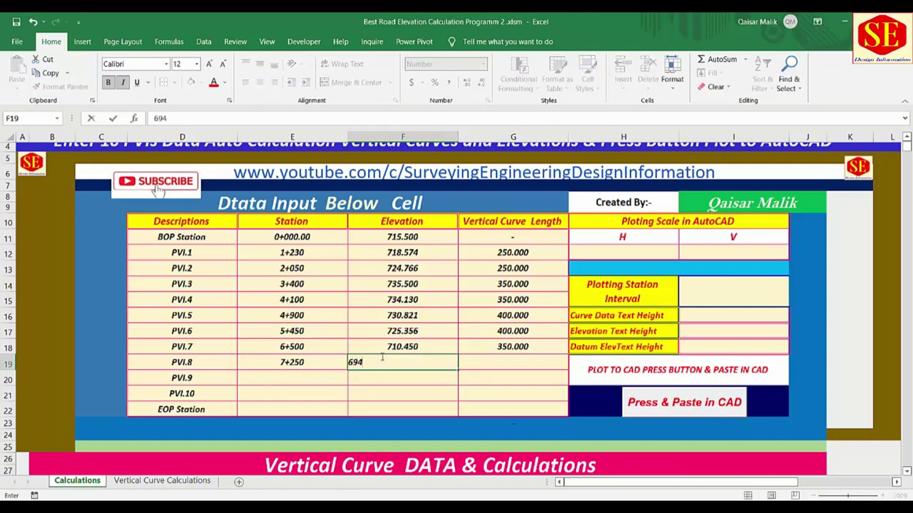
text(.563)
key(Return)
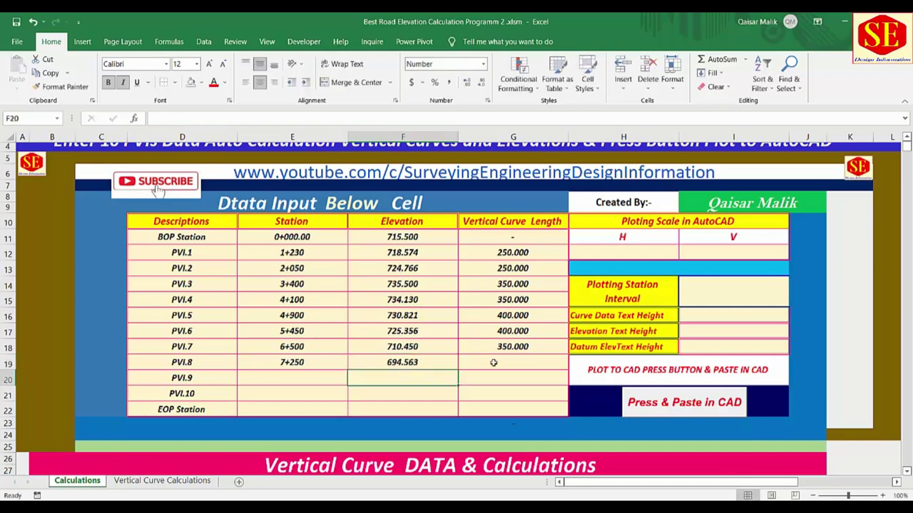
click(493, 363)
text(350)
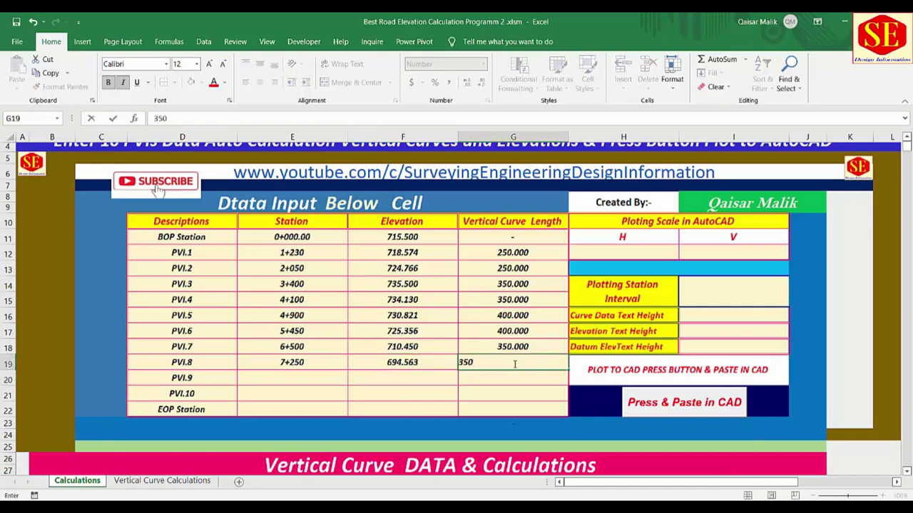
key(Return)
Enter PVI.9 with station 7250, elevation 694.563 and curve length 300.
click(256, 378)
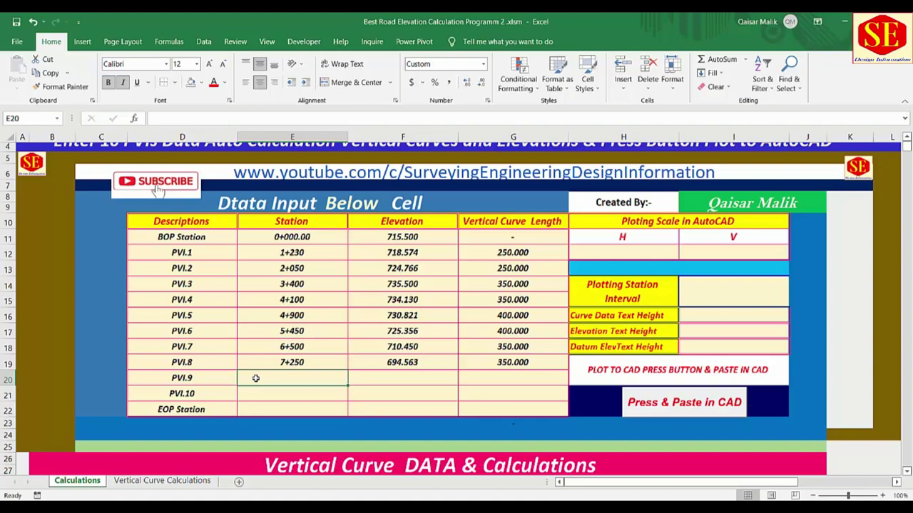
text(72)
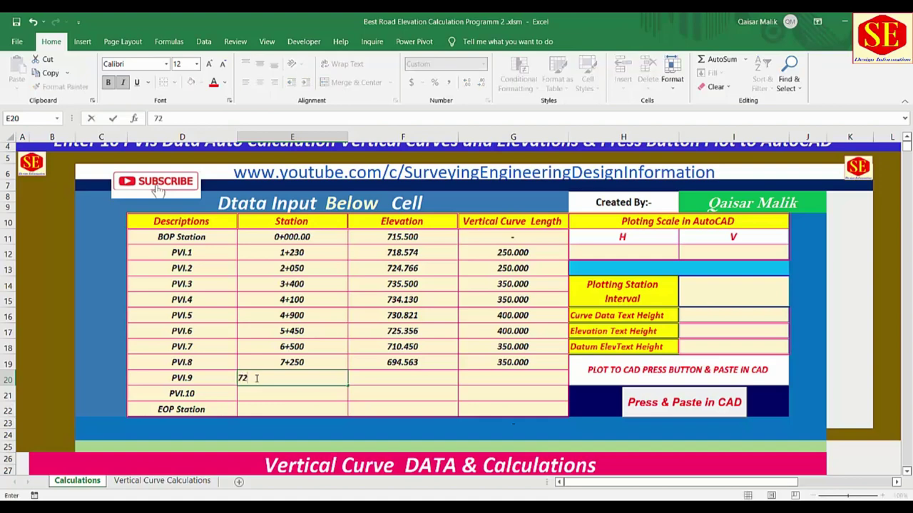
text(50)
click(402, 378)
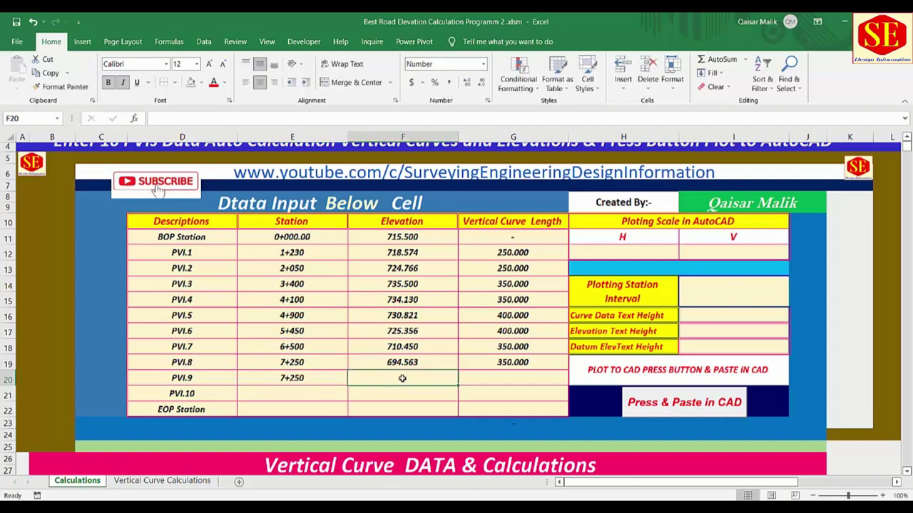
text(694.56)
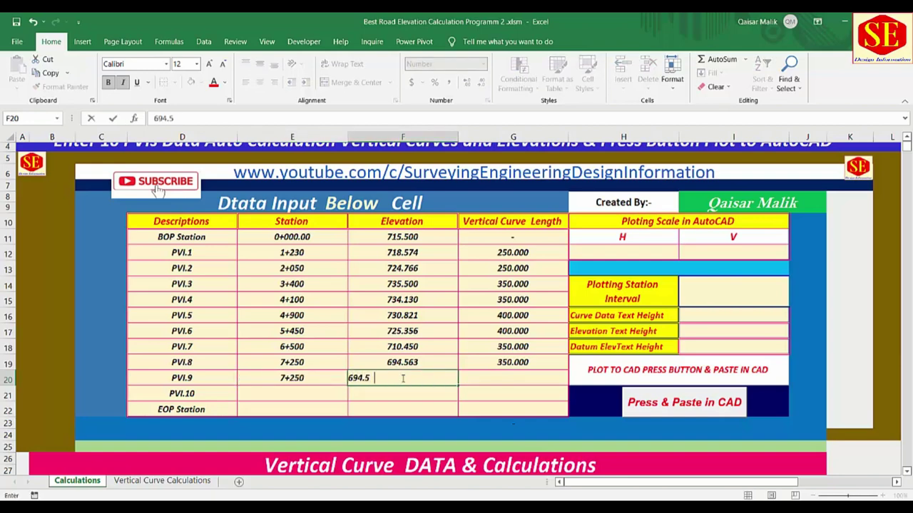
text(3)
click(502, 385)
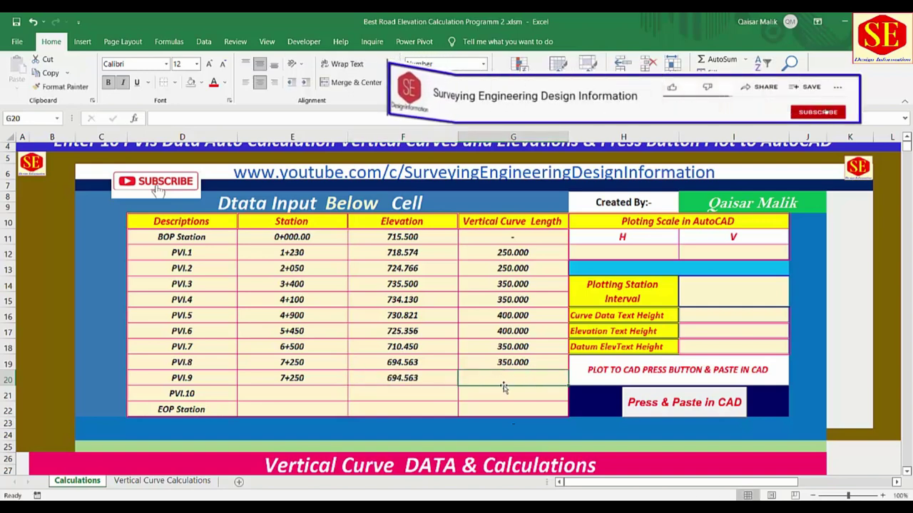
text(300)
key(Return)
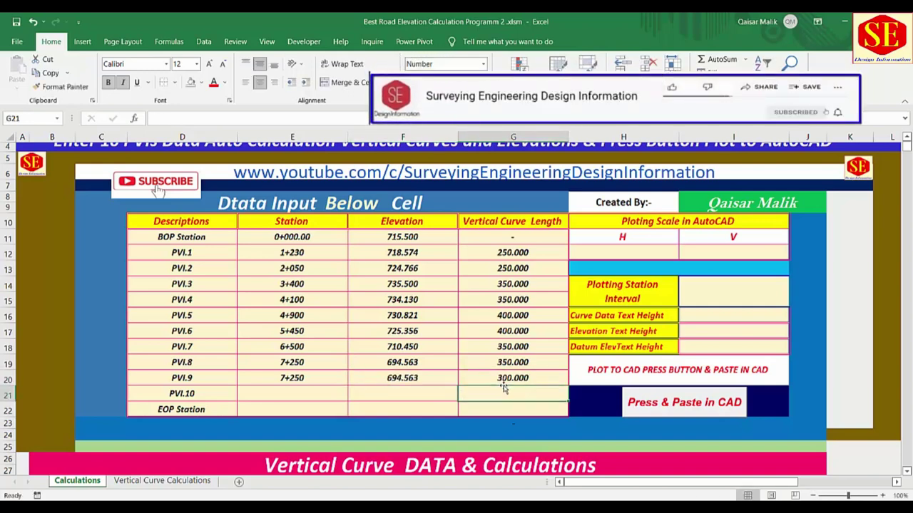
Enter PVI.10 with station 7800, elevation 695.483 and curve length 250.
click(299, 396)
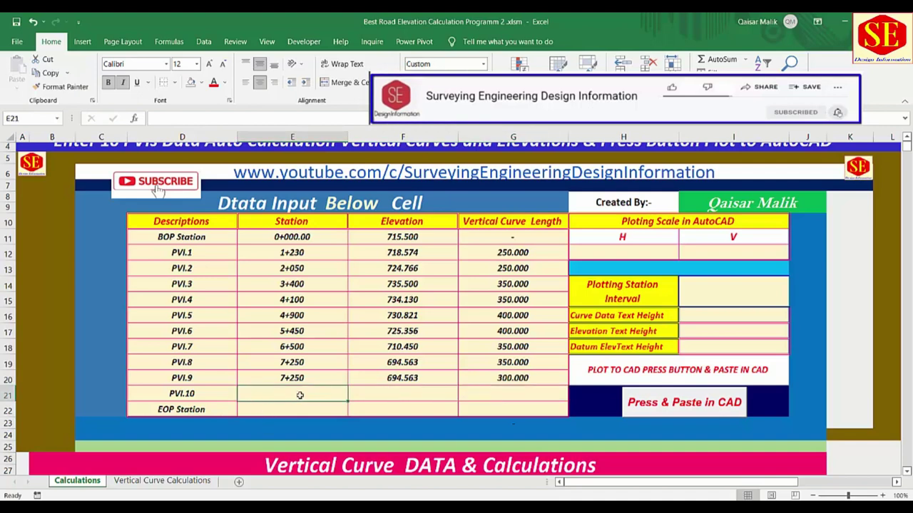
text(7800)
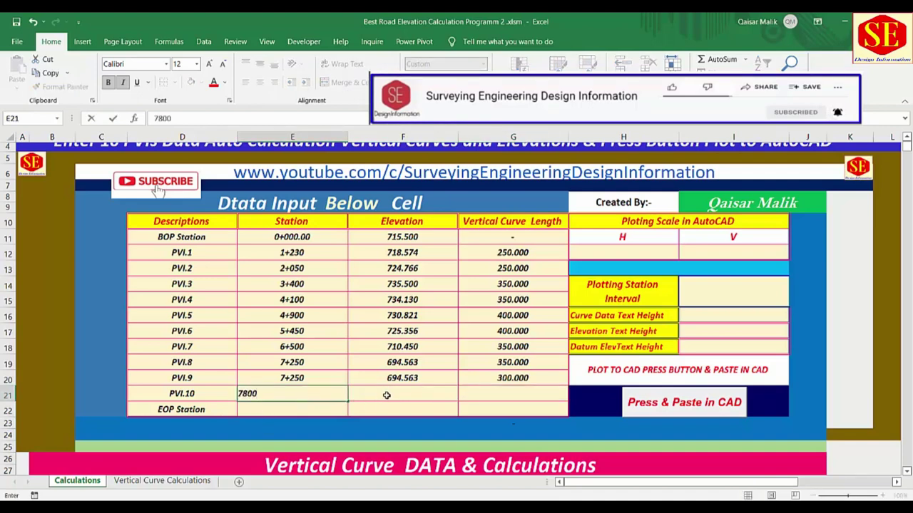
click(386, 395)
text(695)
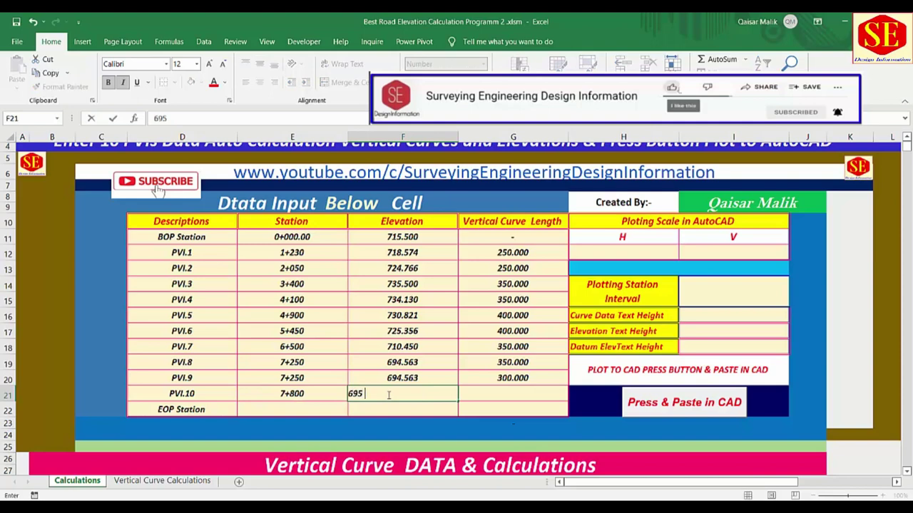
text(.483)
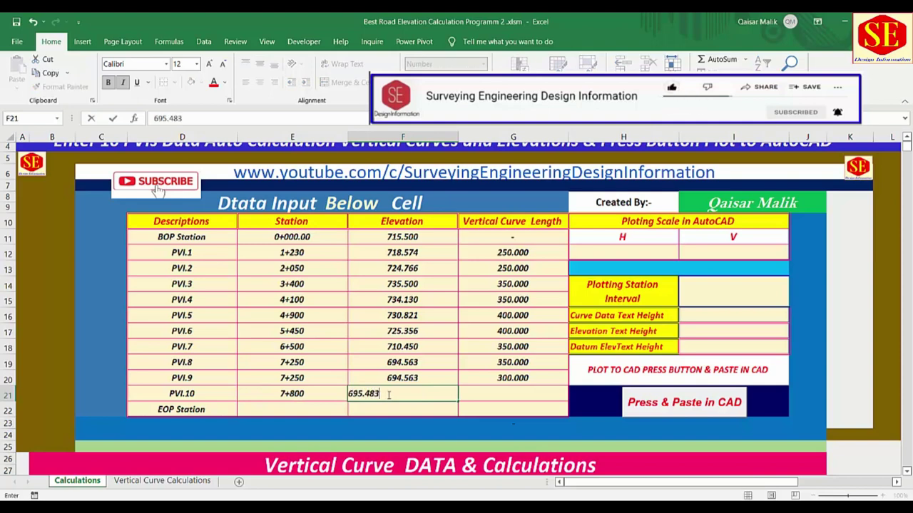
click(494, 394)
text(250)
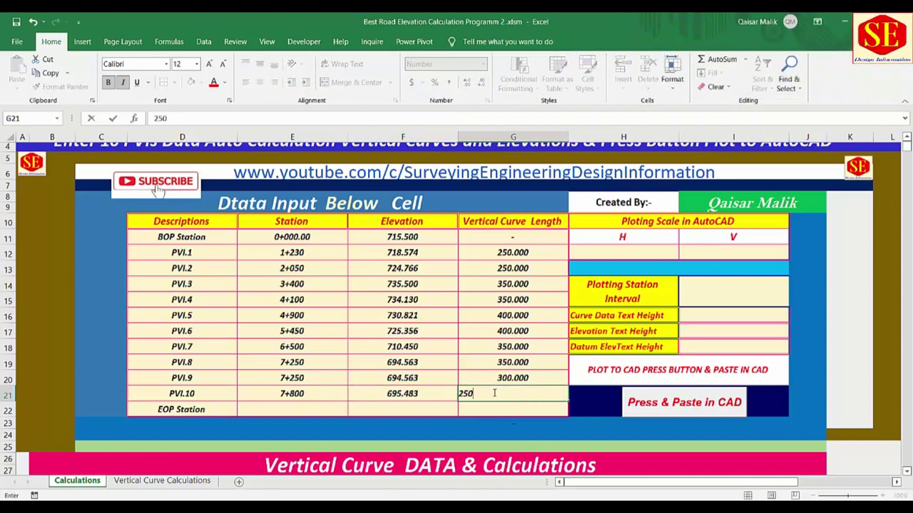
key(Return)
Enter the EOP at station 8+500.00, elevation 692.50, with a dash for curve length.
click(289, 405)
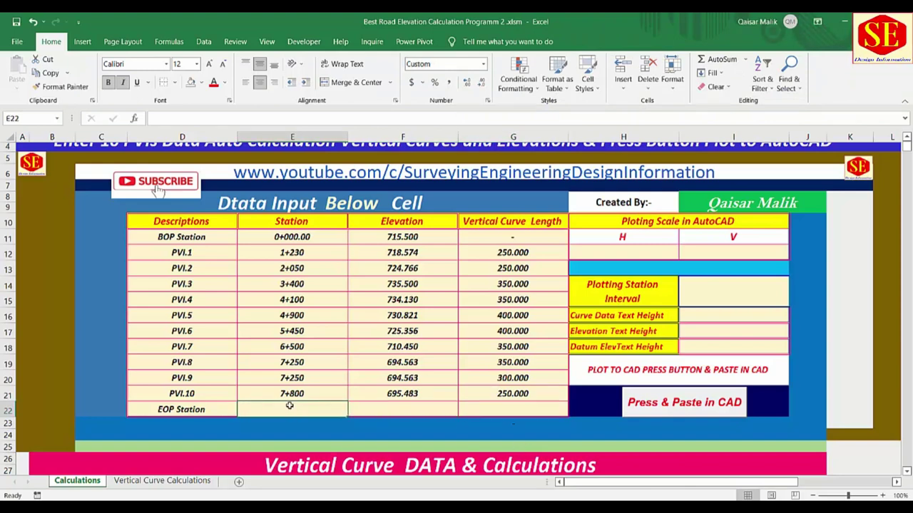
text(85)
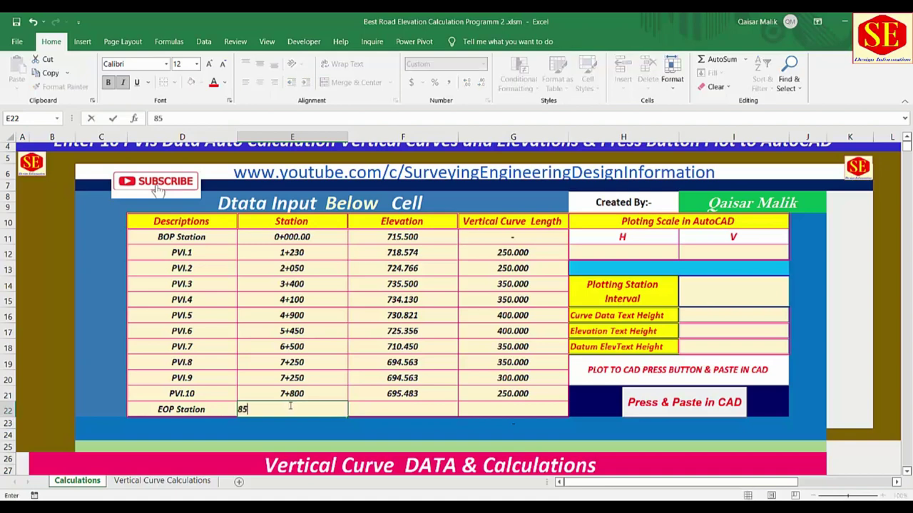
text(00)
key(Return)
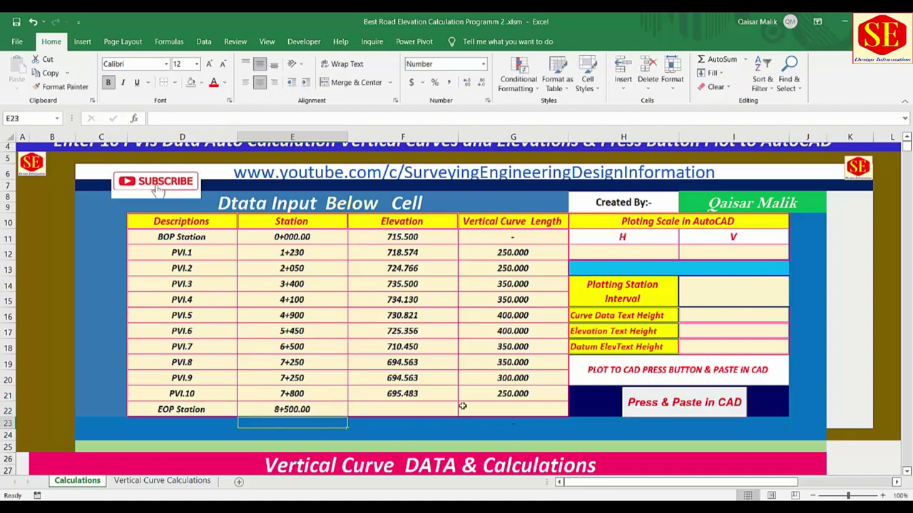
click(429, 405)
text(692.)
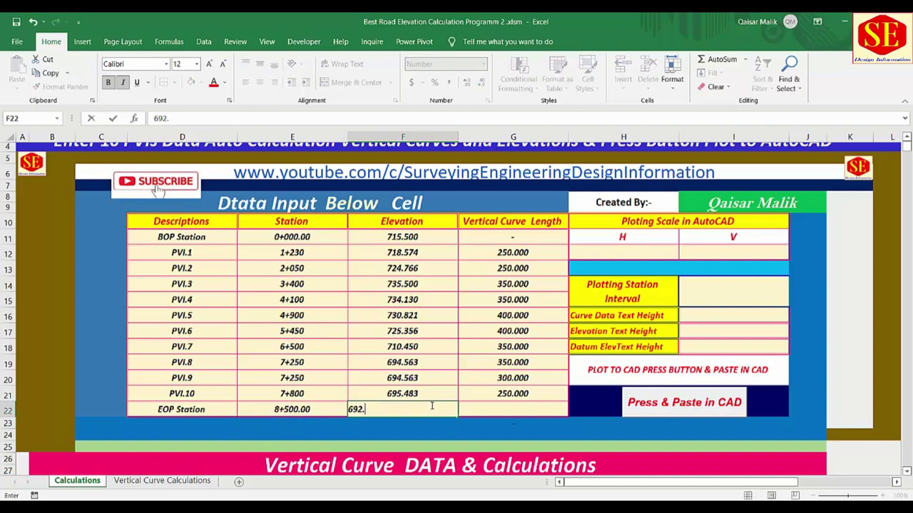
text(50)
key(Return)
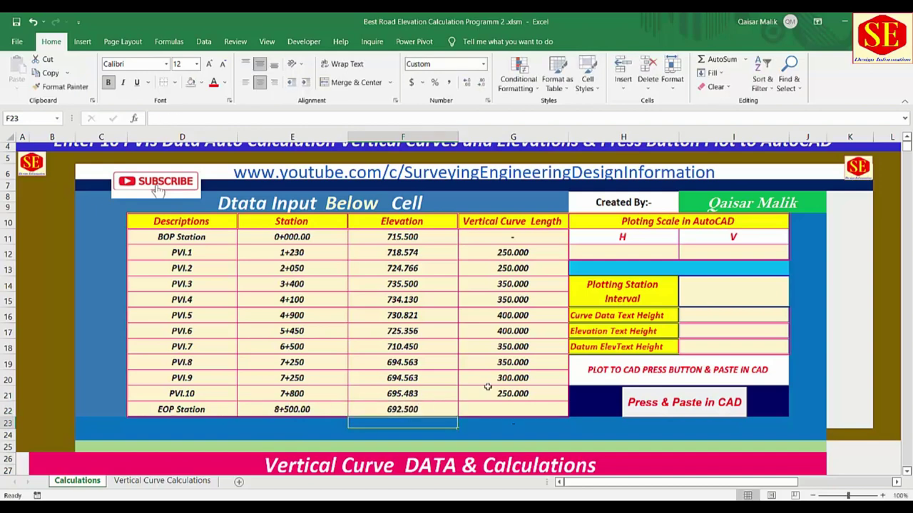
click(499, 404)
text(-)
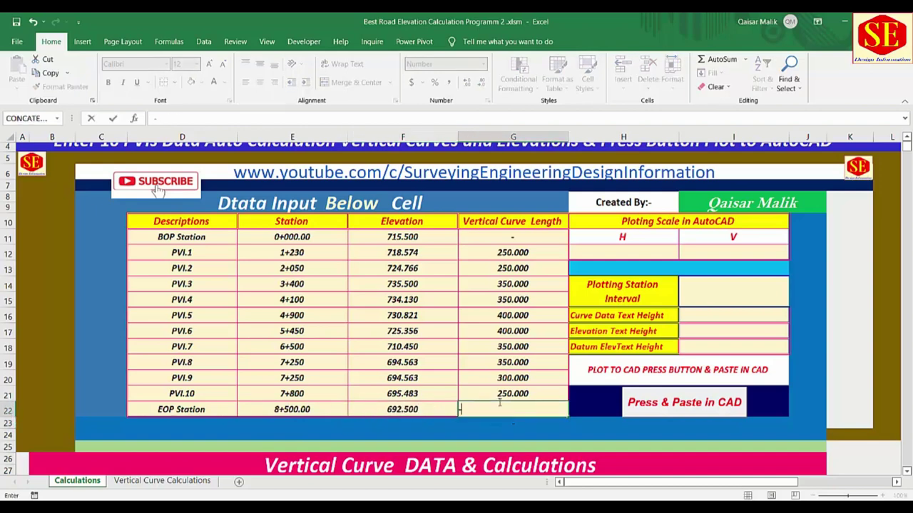
key(Return)
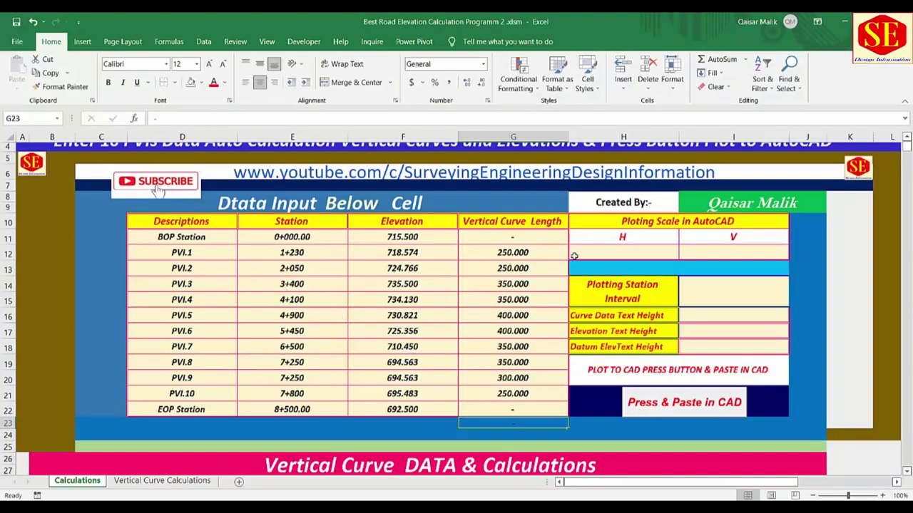
click(672, 221)
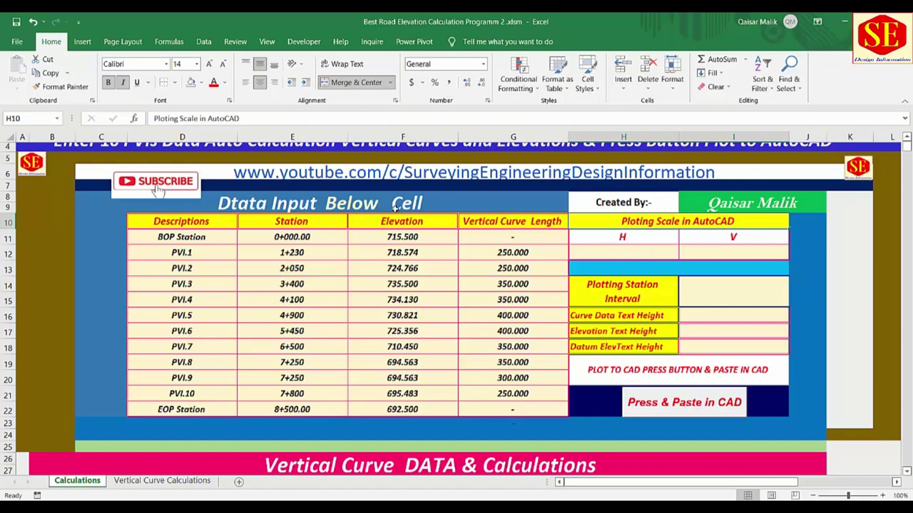
scroll(446, 278, down, 1)
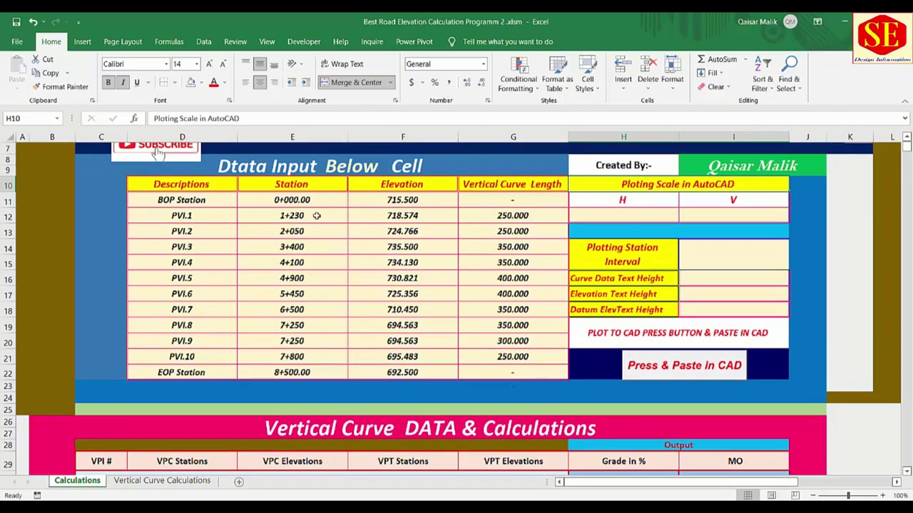
scroll(341, 234, down, 1)
scroll(341, 234, down, 2)
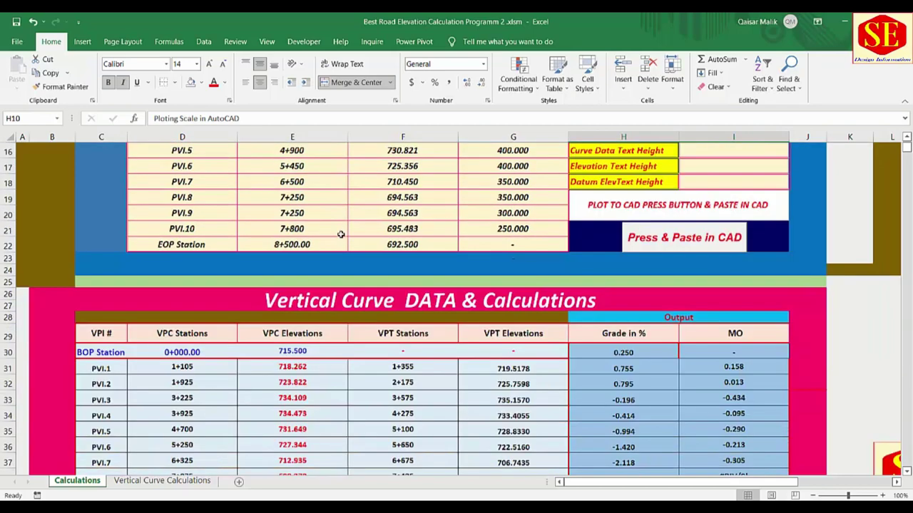
scroll(341, 234, down, 2)
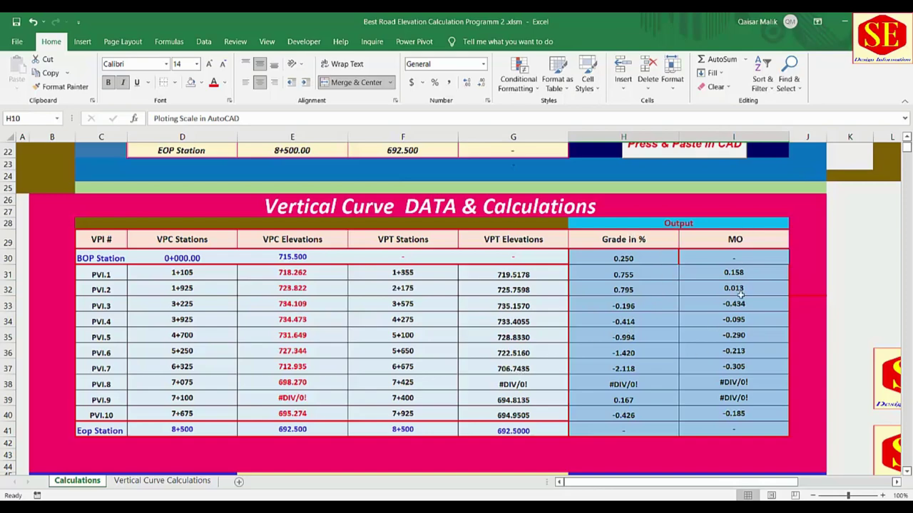
scroll(787, 329, up, 5)
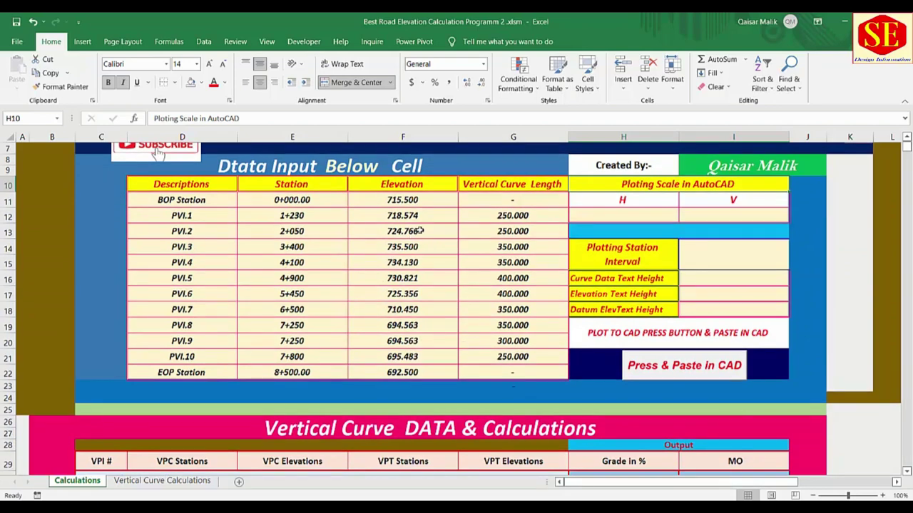
Set the plotting station interval in I14 to 25.
click(728, 258)
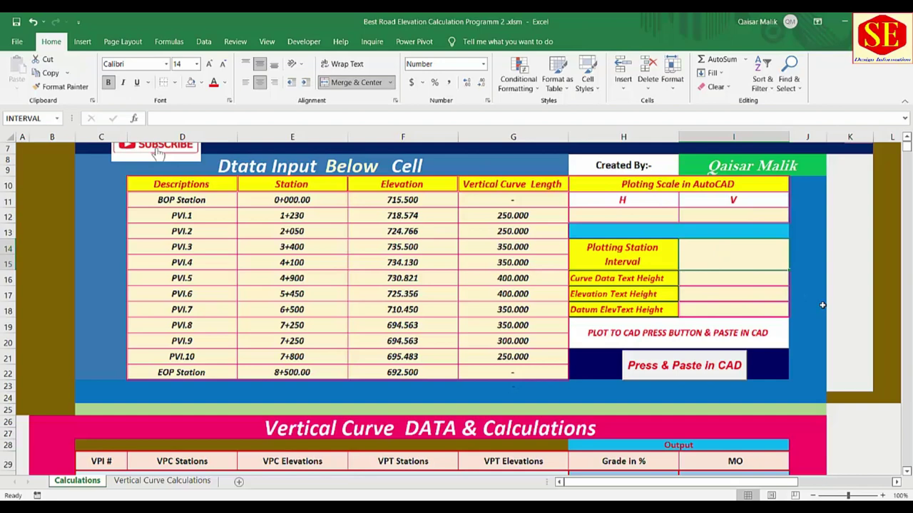
text(50)
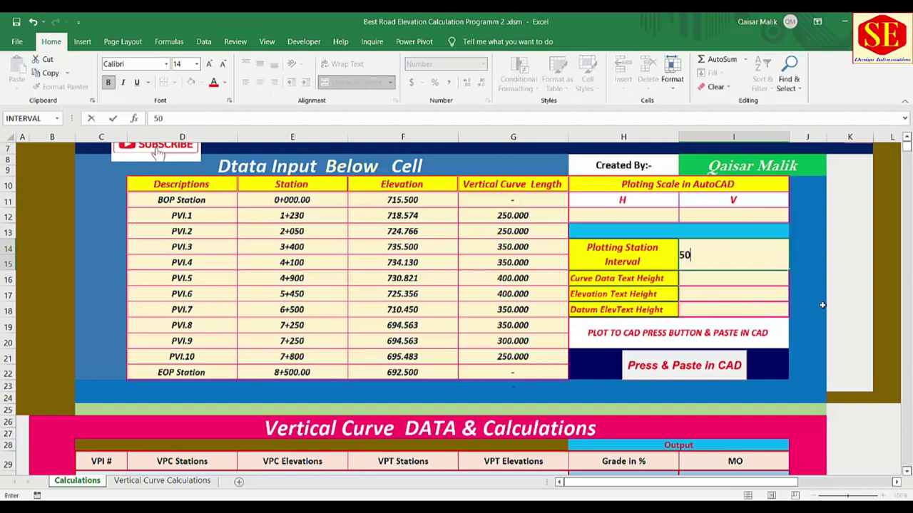
key(BackSpace)
text(5)
key(Return)
click(728, 261)
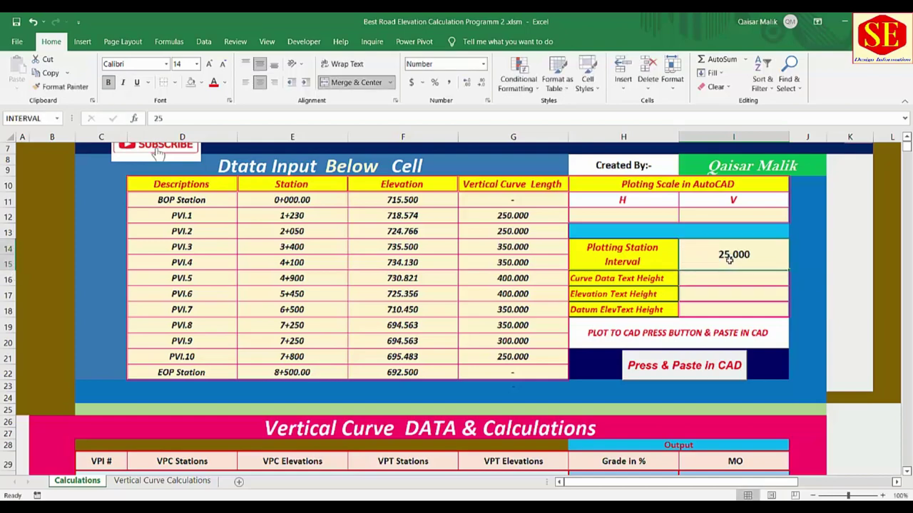
Inspect the FRL formulas in the profile elevations table at 0+000 and the following station.
scroll(729, 260, down, 9)
scroll(728, 261, down, 4)
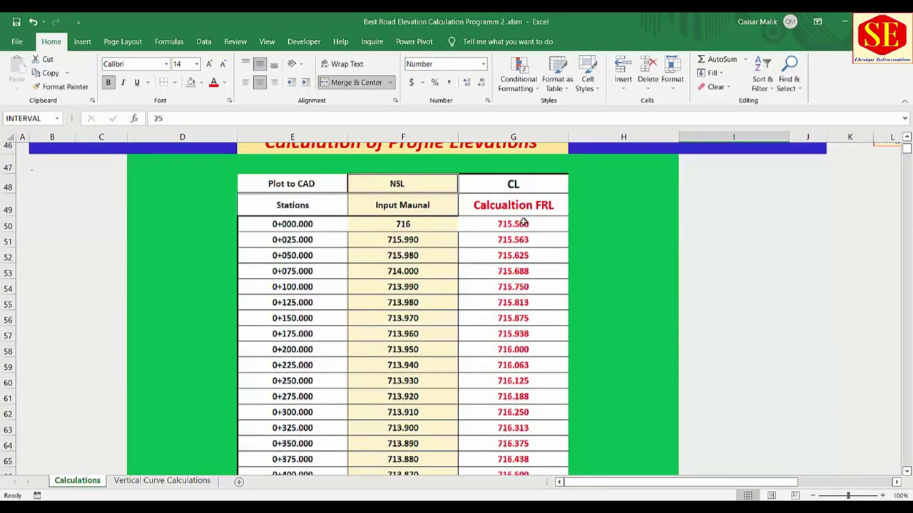
drag(513, 205, 522, 476)
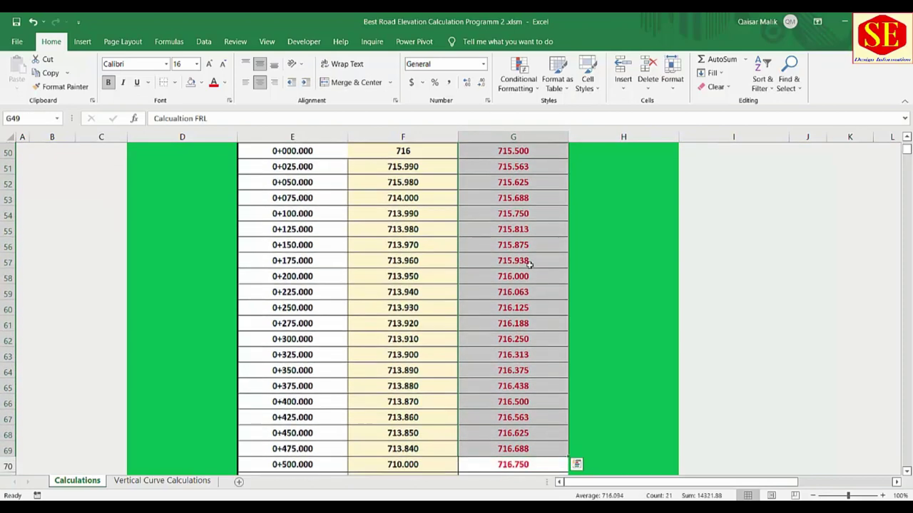
scroll(528, 233, up, 2)
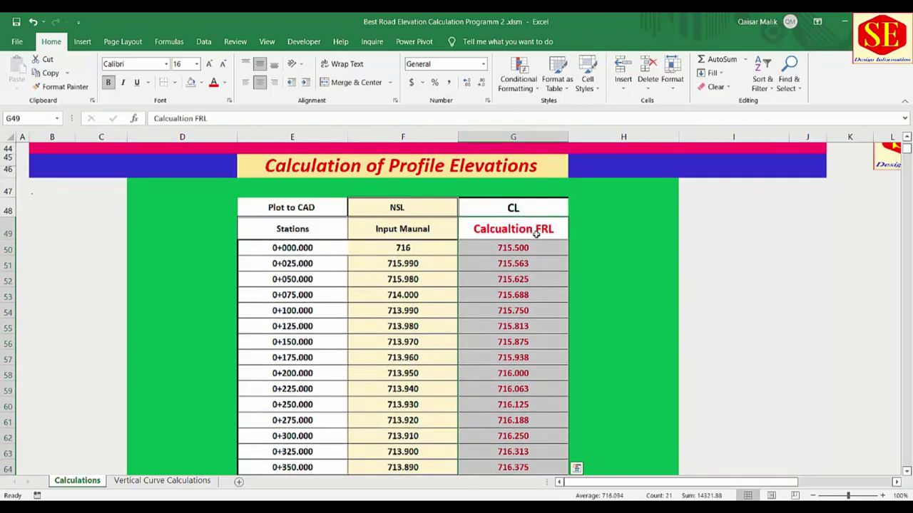
click(501, 247)
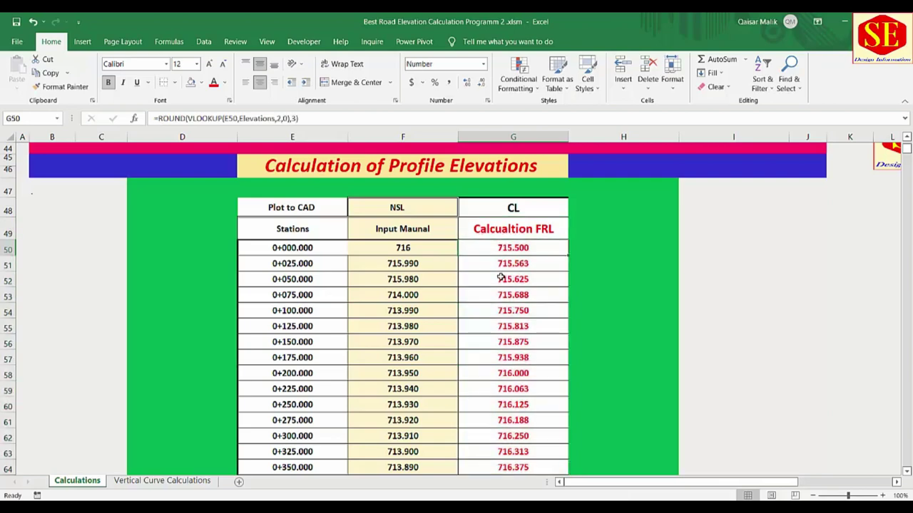
click(499, 279)
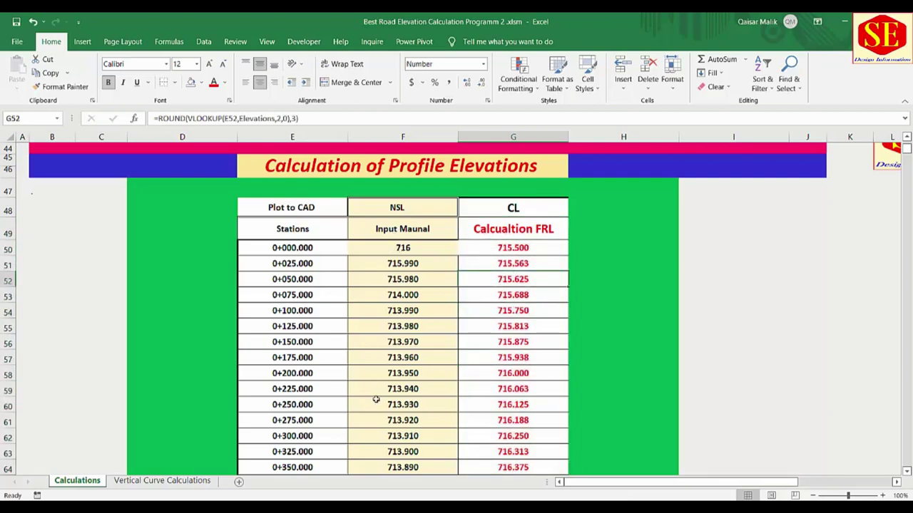
scroll(377, 399, up, 1)
Enter 1 for the H scale in H12 and 1 for the V scale in I12.
scroll(377, 397, up, 5)
scroll(378, 397, up, 2)
scroll(378, 397, up, 2)
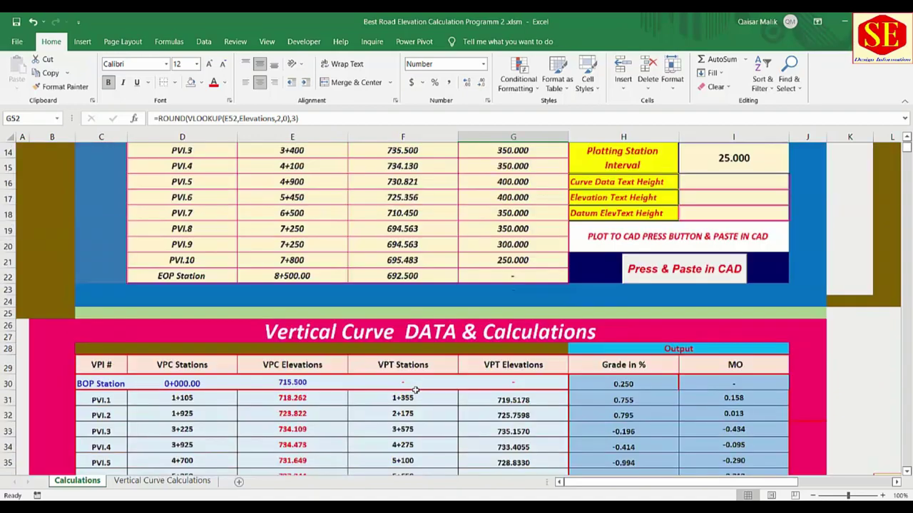
scroll(415, 390, up, 1)
scroll(470, 309, up, 2)
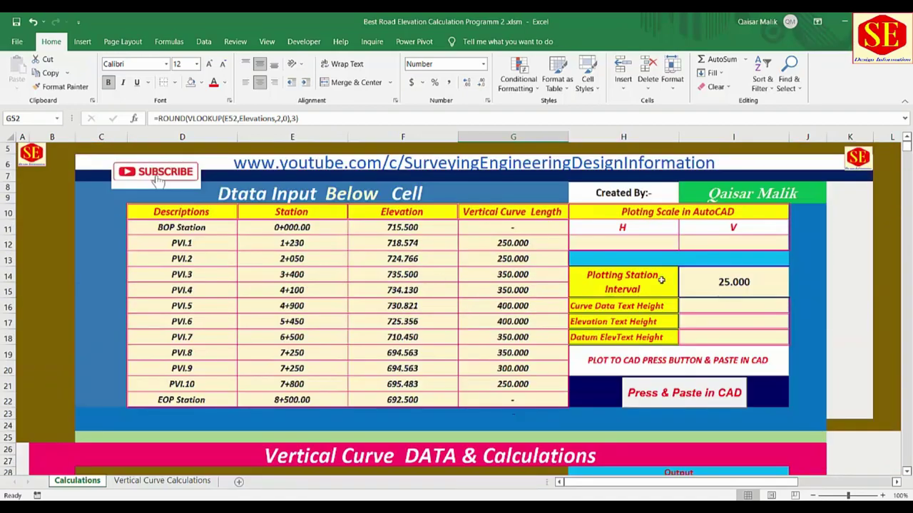
scroll(459, 297, down, 7)
scroll(460, 298, down, 5)
scroll(459, 298, down, 1)
scroll(678, 293, up, 4)
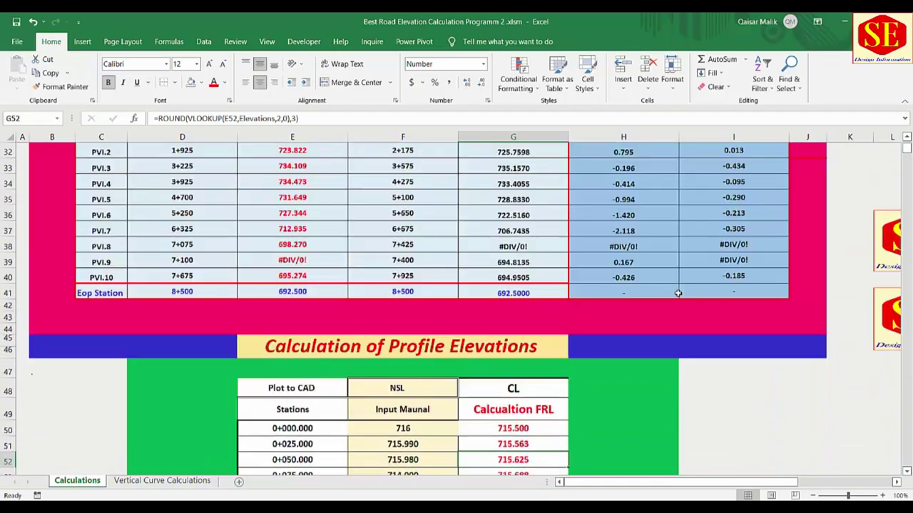
scroll(680, 293, up, 2)
scroll(680, 293, up, 4)
scroll(680, 294, up, 1)
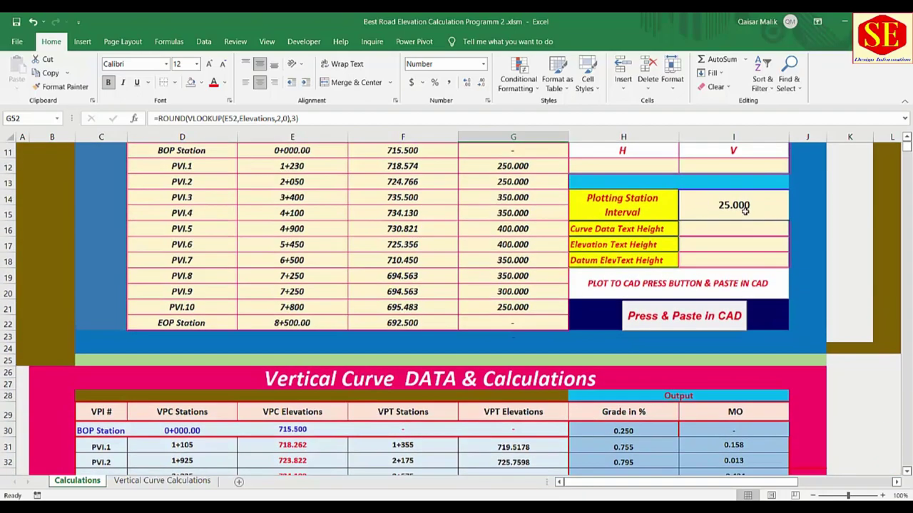
scroll(744, 210, down, 5)
scroll(570, 321, down, 4)
scroll(366, 419, down, 2)
scroll(404, 367, up, 5)
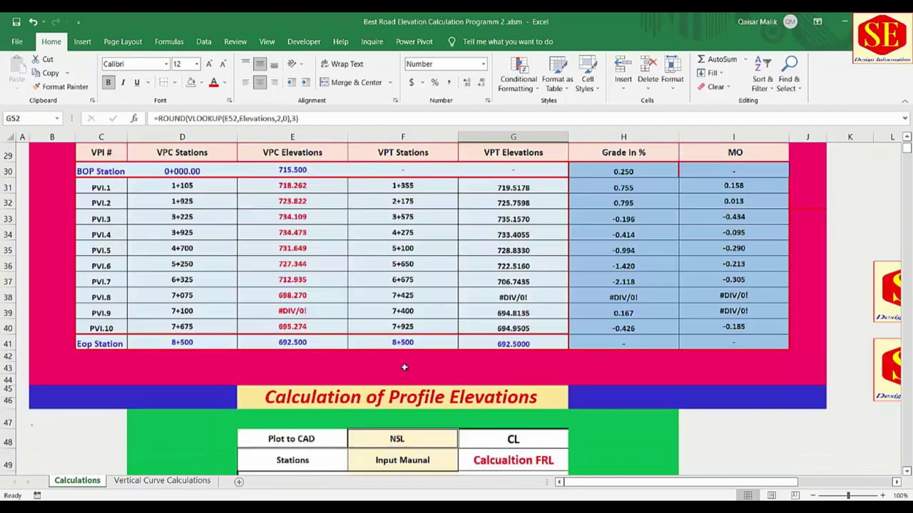
scroll(462, 294, down, 3)
scroll(462, 294, down, 3)
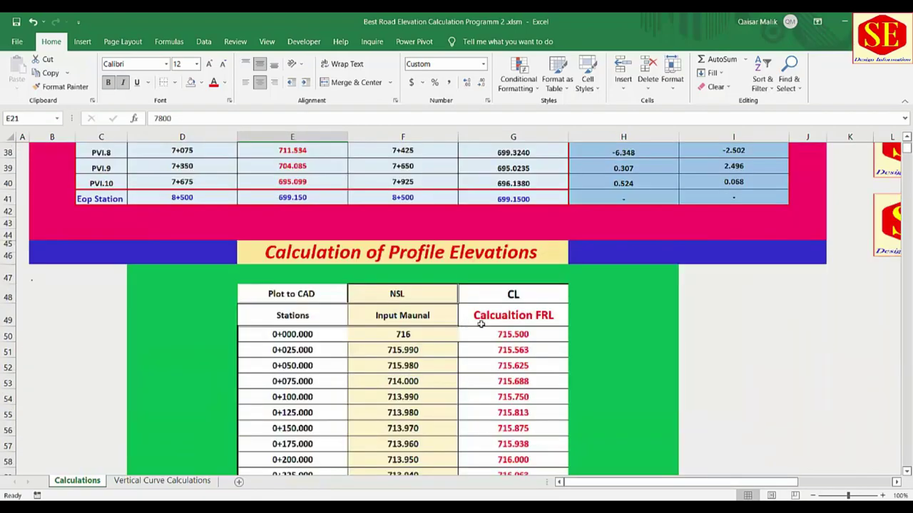
scroll(481, 325, up, 7)
scroll(481, 325, up, 3)
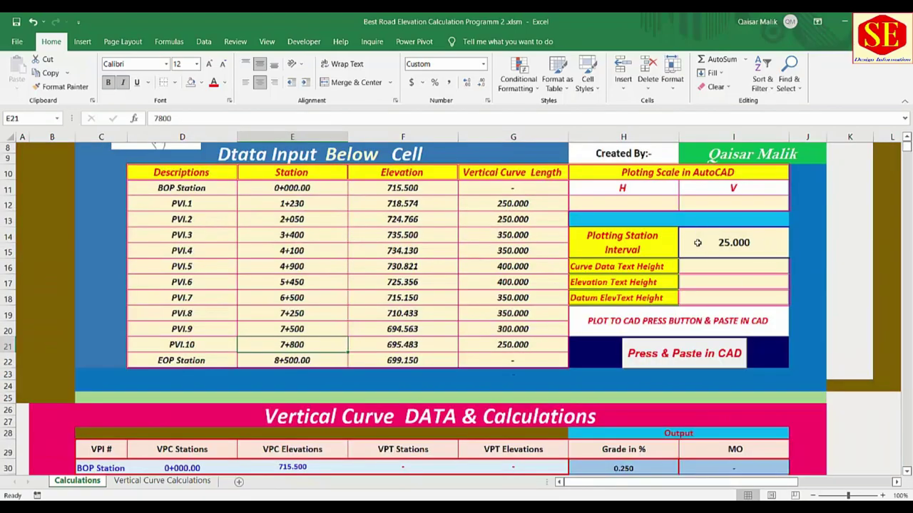
scroll(499, 256, down, 6)
scroll(498, 261, down, 6)
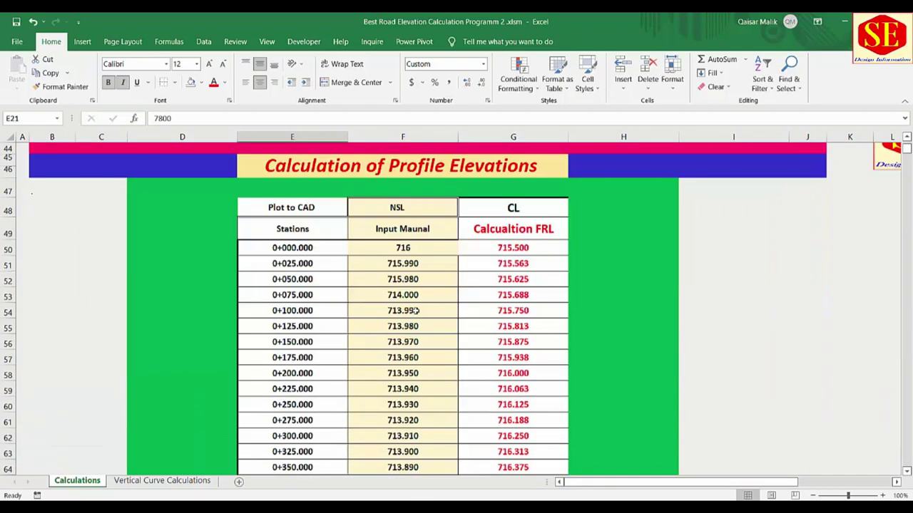
scroll(384, 350, up, 4)
scroll(384, 350, up, 2)
scroll(385, 350, up, 4)
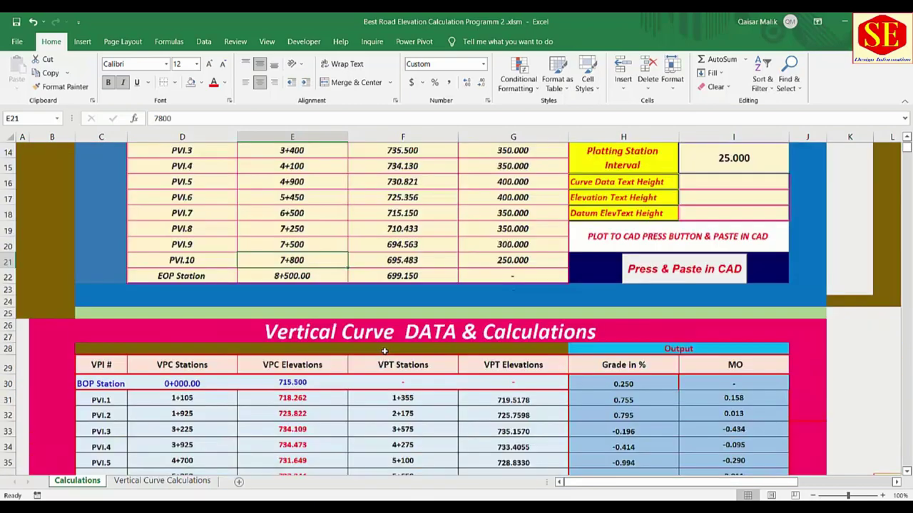
scroll(386, 350, up, 2)
scroll(389, 337, up, 2)
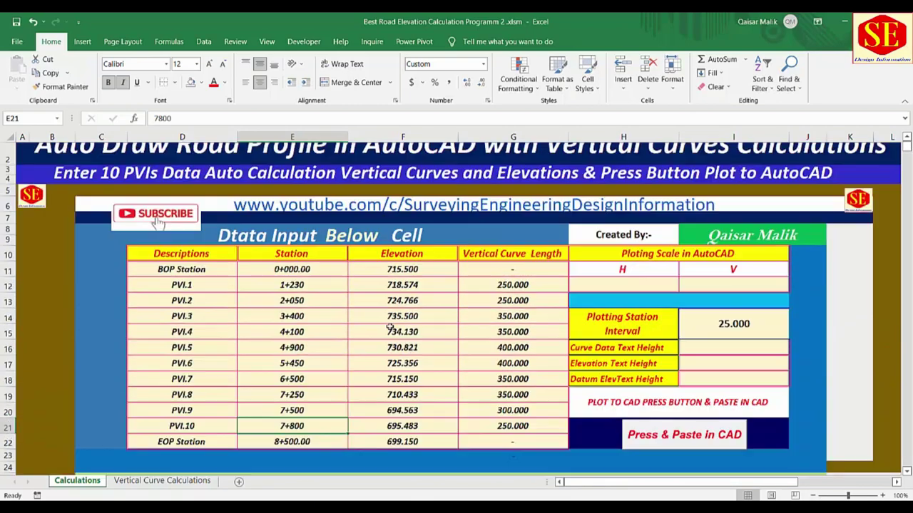
click(619, 286)
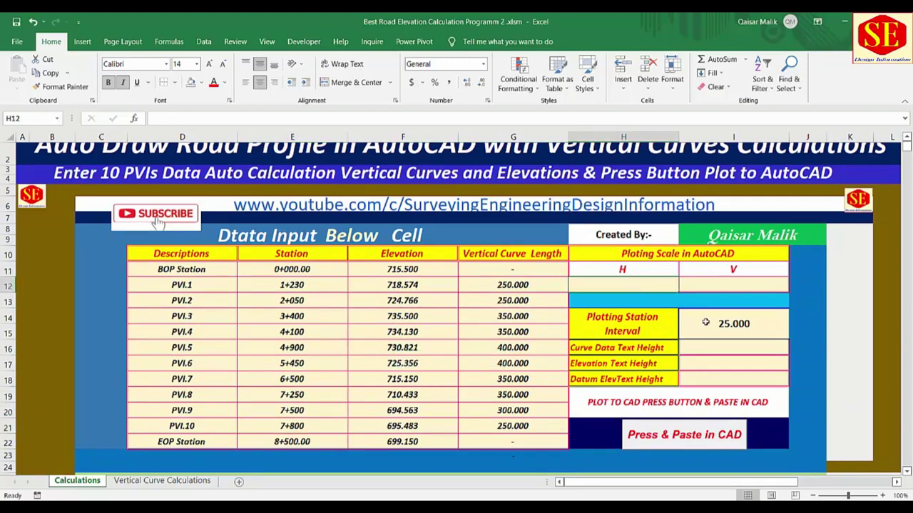
text(1)
key(Return)
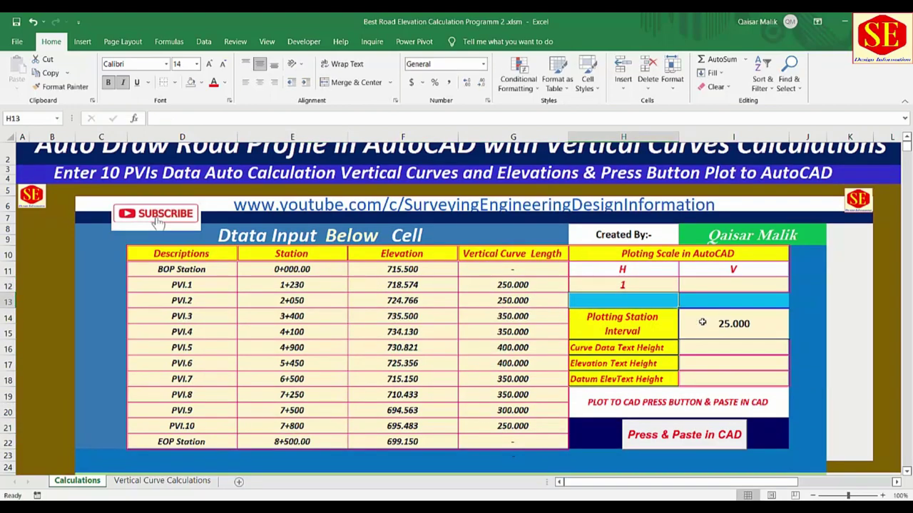
click(718, 283)
text(1)
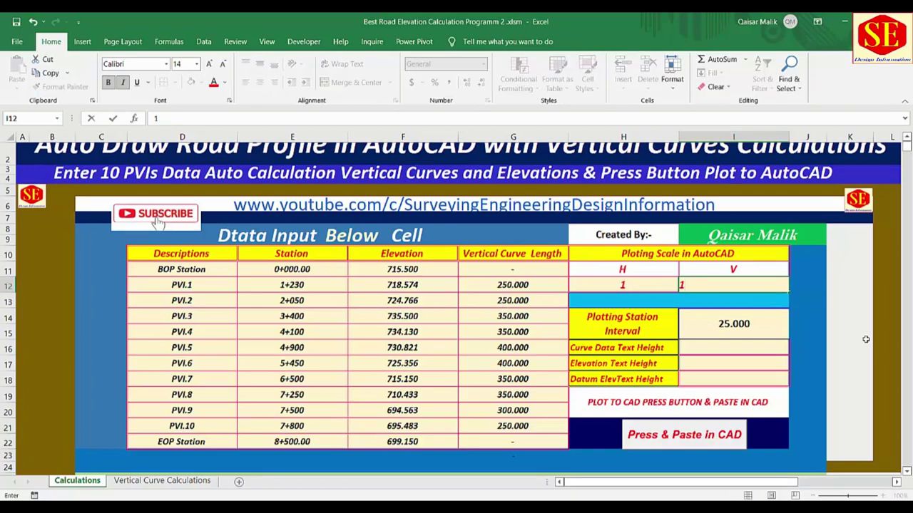
key(Return)
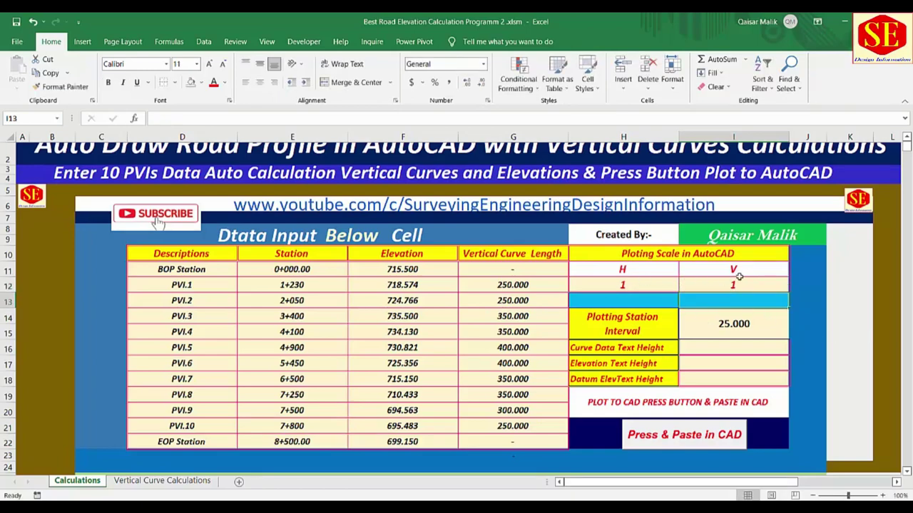
Enter 7.5 as the curve data text height in I16.
scroll(707, 273, down, 1)
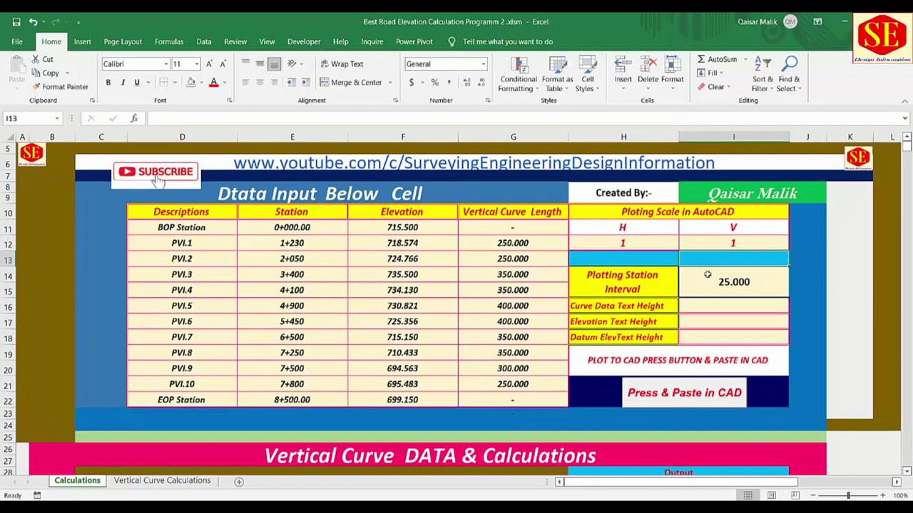
click(621, 307)
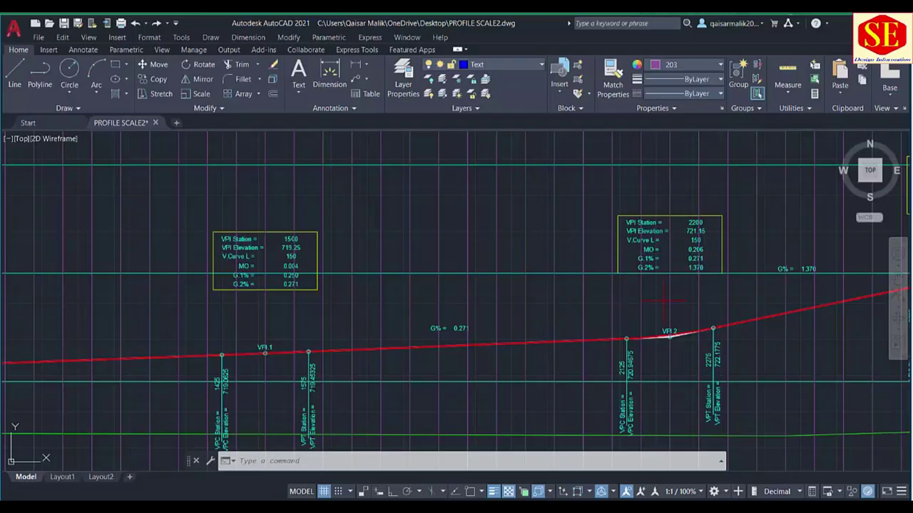
scroll(674, 227, up, 4)
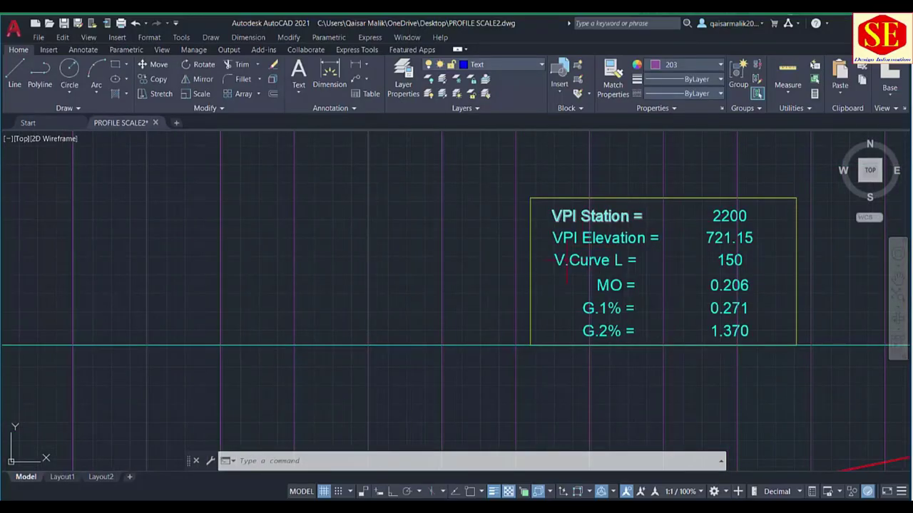
key(alt+Tab)
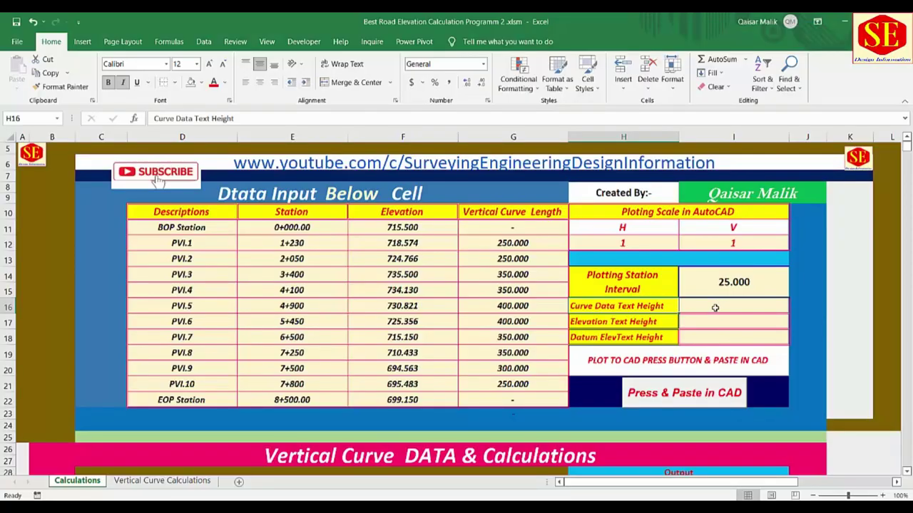
click(714, 308)
text(7.5)
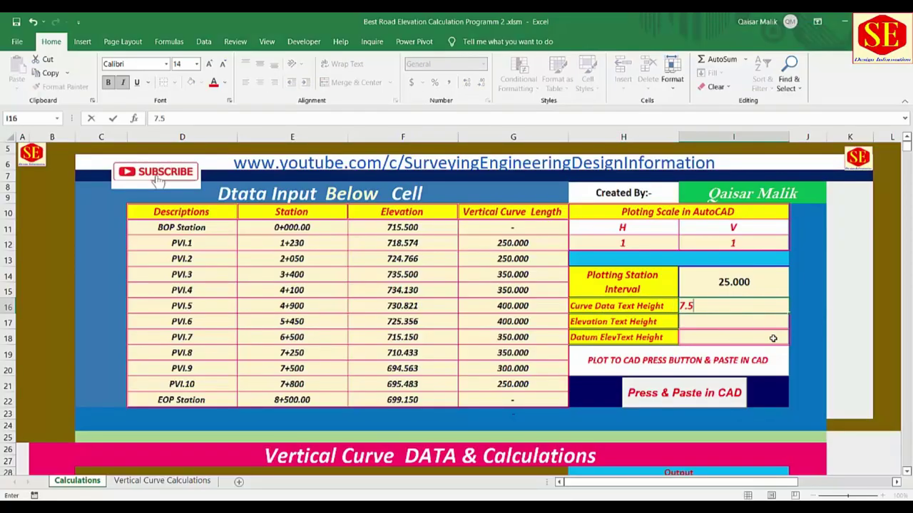
key(Return)
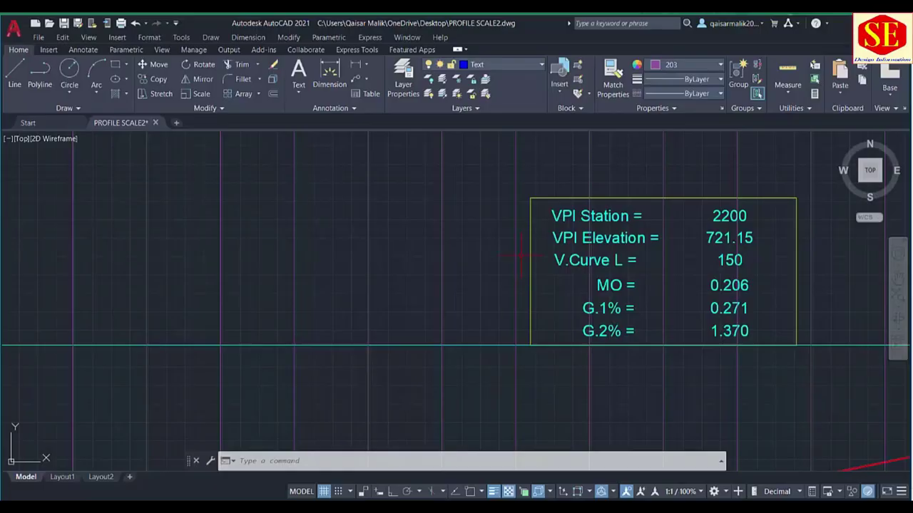
Enter 12 as the elevation text height in I17.
scroll(506, 246, down, 5)
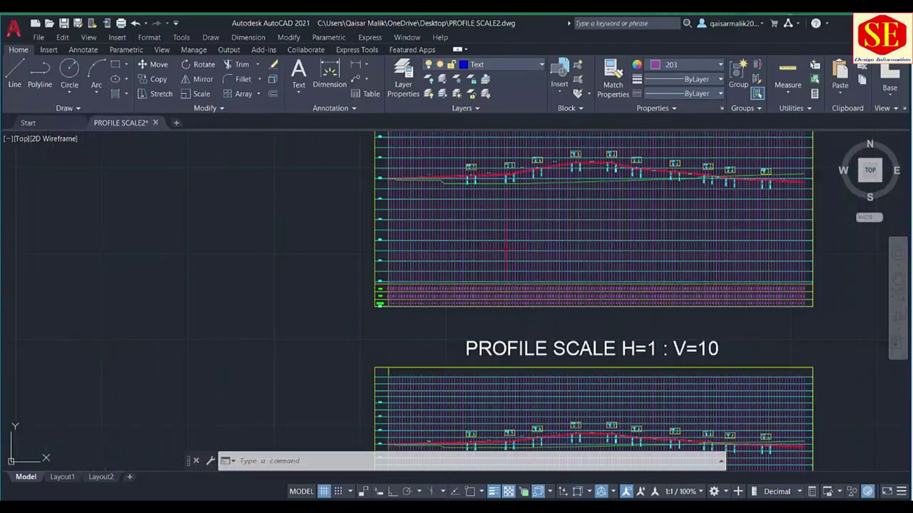
scroll(475, 173, up, 6)
scroll(450, 158, up, 3)
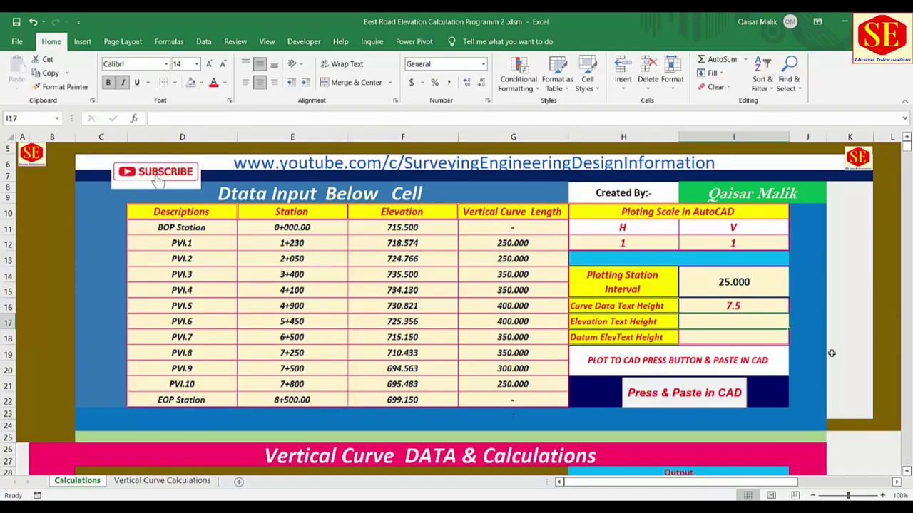
text(12)
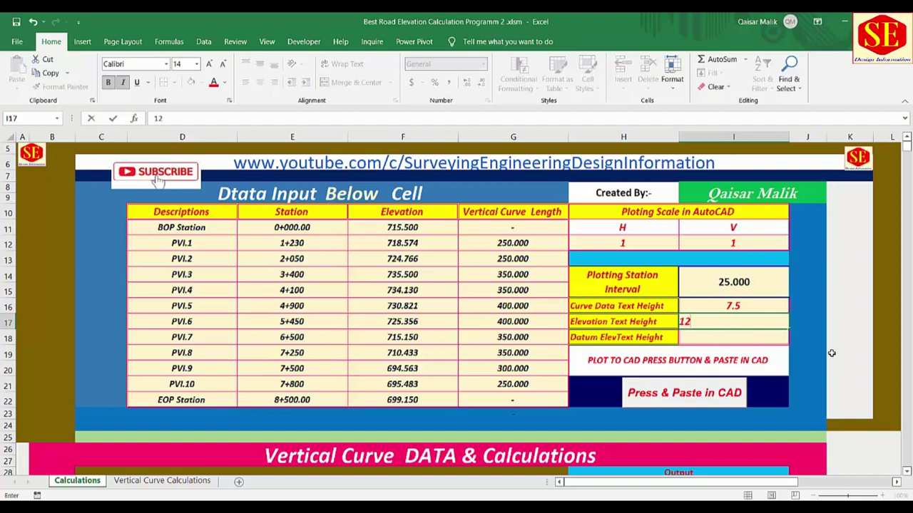
key(Return)
click(760, 325)
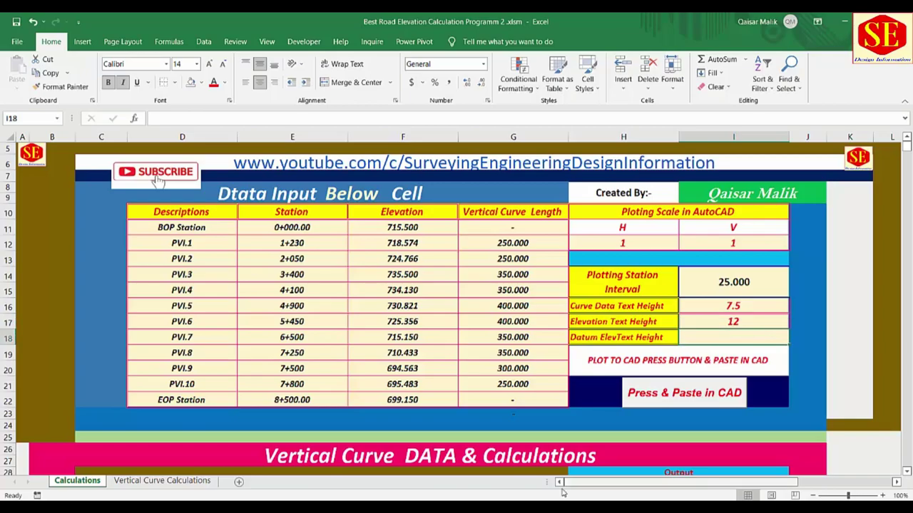
Compare text sizes in the AutoCAD drawing, then enter 25 as the datum elevation text height in I18.
key(alt+Tab)
scroll(381, 375, down, 5)
scroll(316, 198, up, 5)
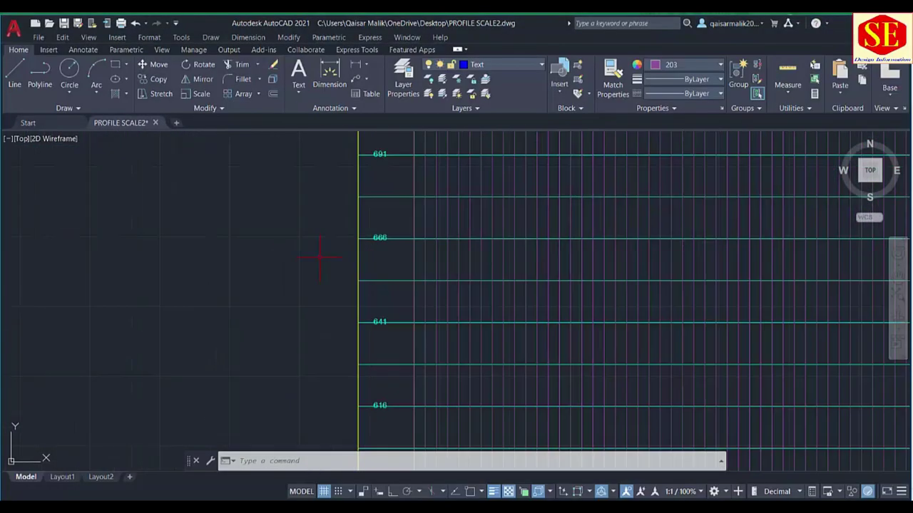
scroll(401, 193, up, 2)
scroll(425, 204, down, 4)
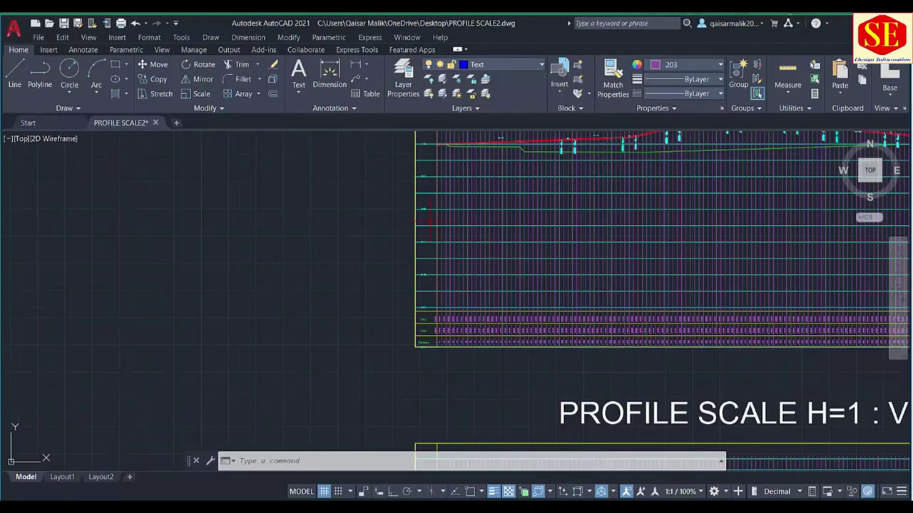
scroll(420, 354, up, 4)
scroll(431, 181, down, 2)
scroll(423, 256, up, 2)
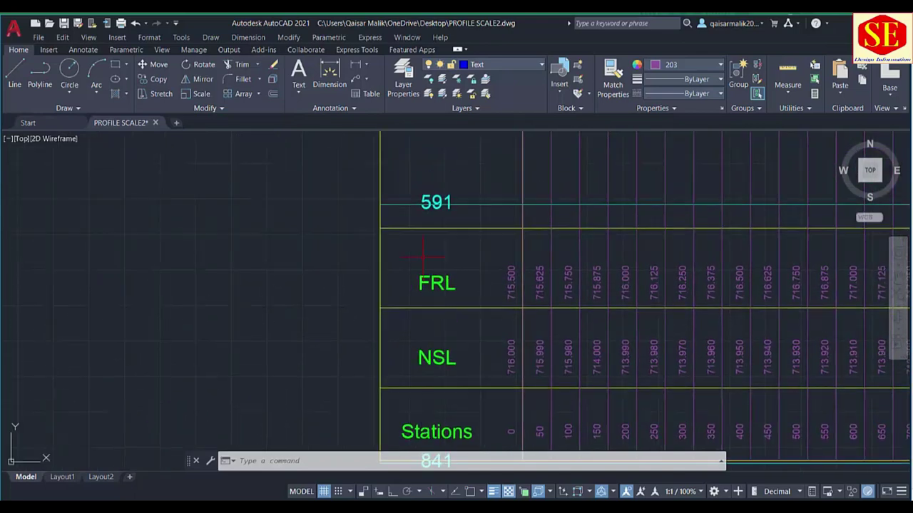
scroll(431, 298, down, 5)
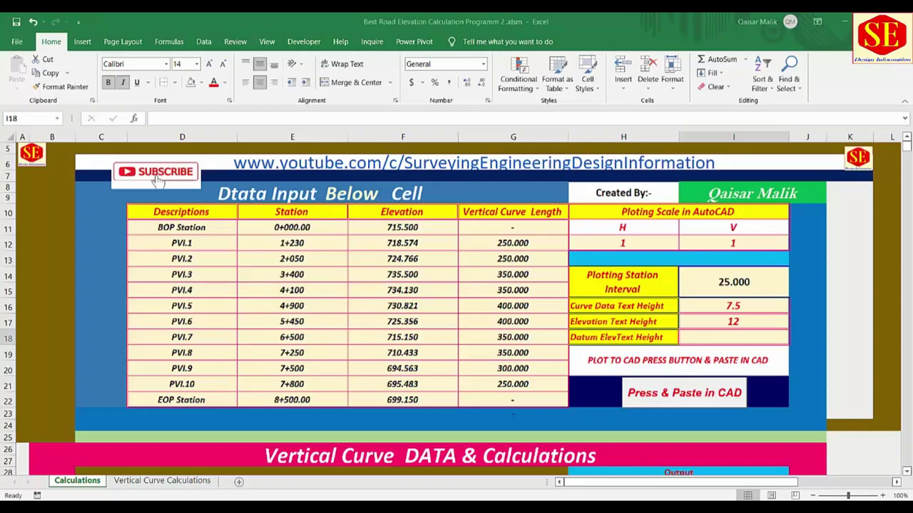
click(742, 338)
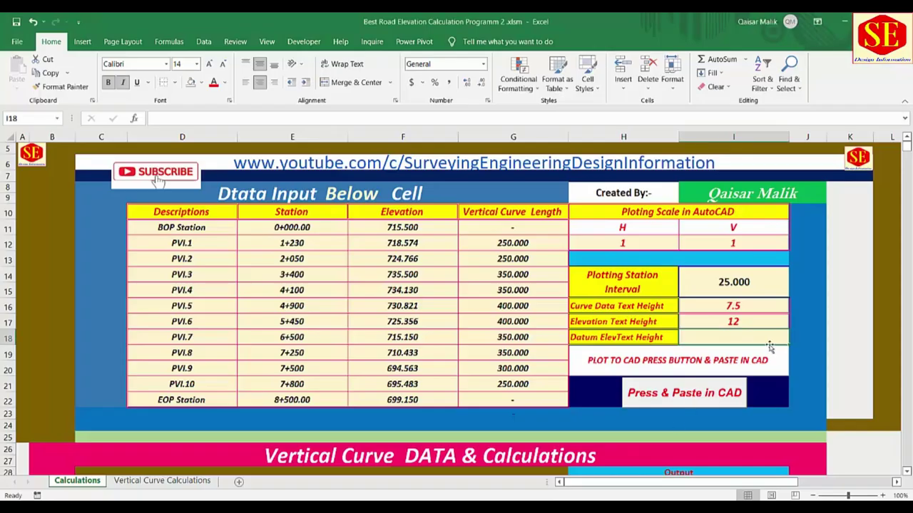
text(25)
key(Return)
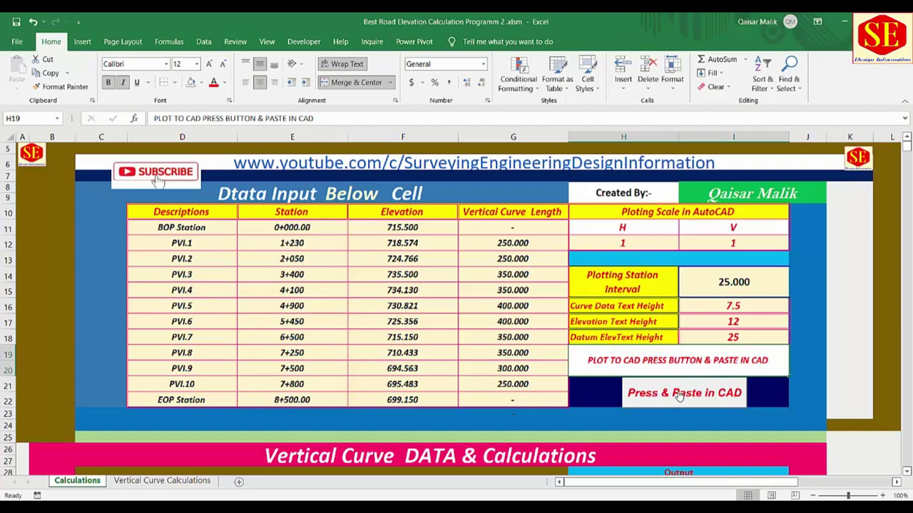
Run the Press & Paste in CAD macro and view the Vertical Curve Calculations sheet.
click(657, 396)
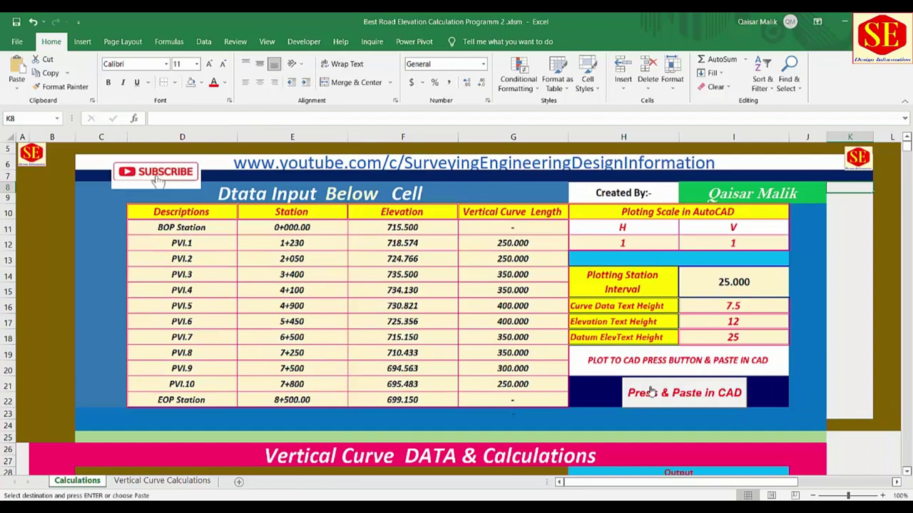
click(130, 482)
scroll(654, 347, up, 4)
scroll(655, 347, up, 3)
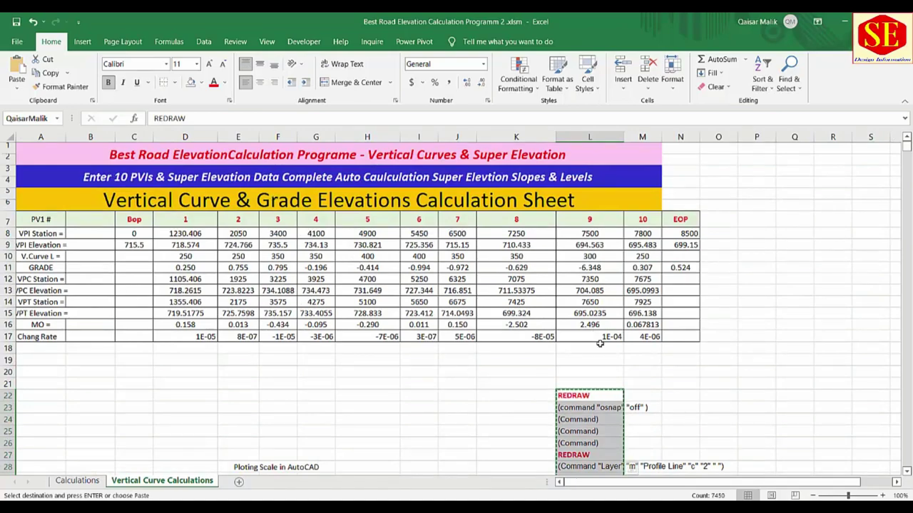
scroll(600, 343, down, 6)
scroll(281, 285, down, 5)
scroll(282, 286, down, 9)
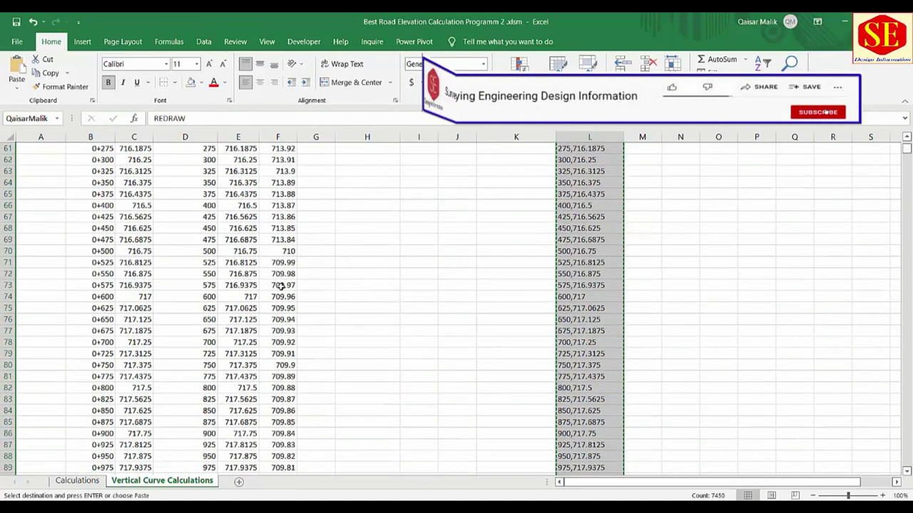
scroll(282, 285, down, 12)
scroll(271, 282, down, 6)
scroll(242, 278, down, 6)
scroll(208, 272, down, 1)
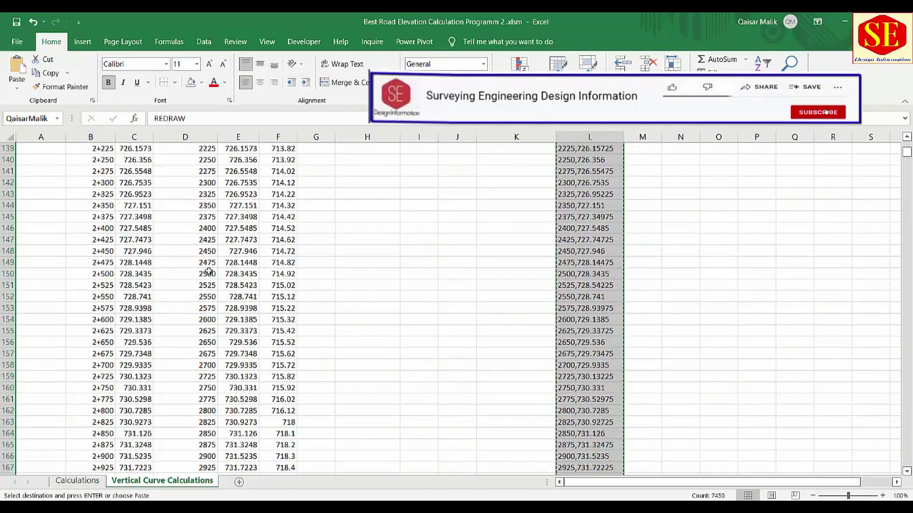
Inspect the formulas in D150 and C150, then locate the generated AutoCAD command rows.
double_click(208, 272)
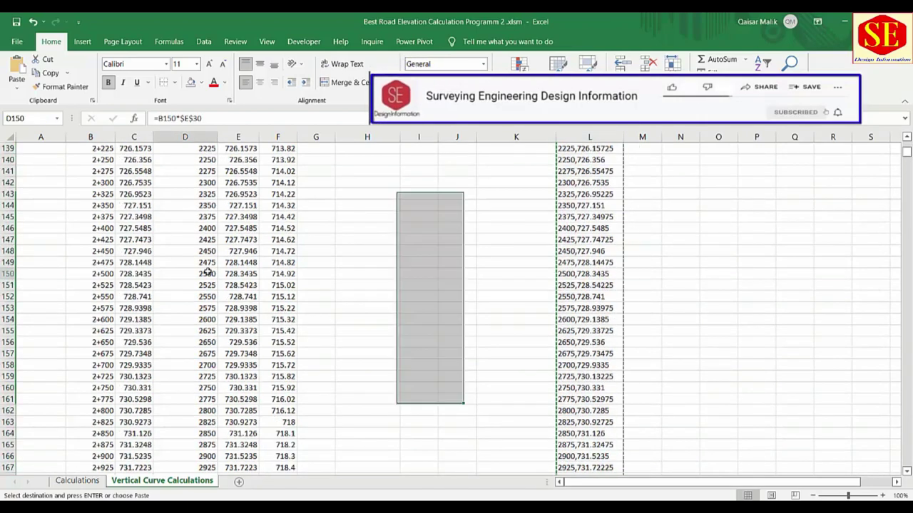
double_click(124, 273)
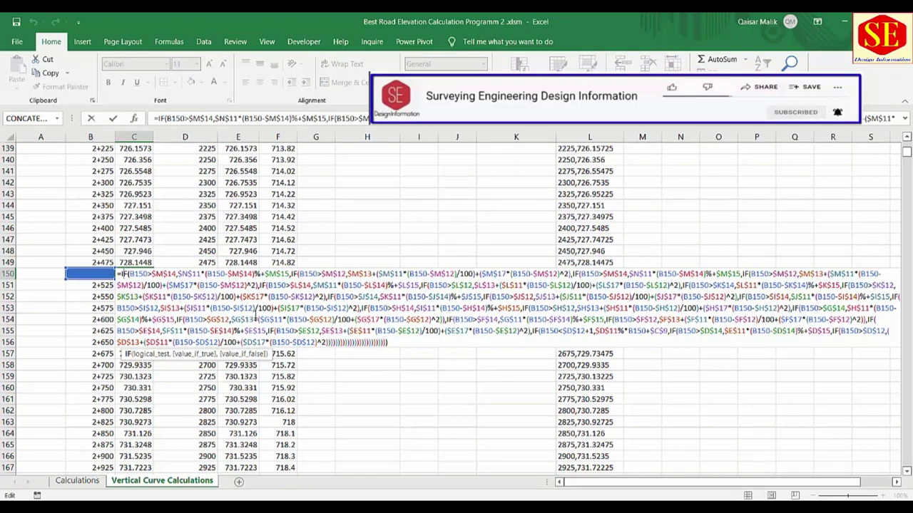
key(Escape)
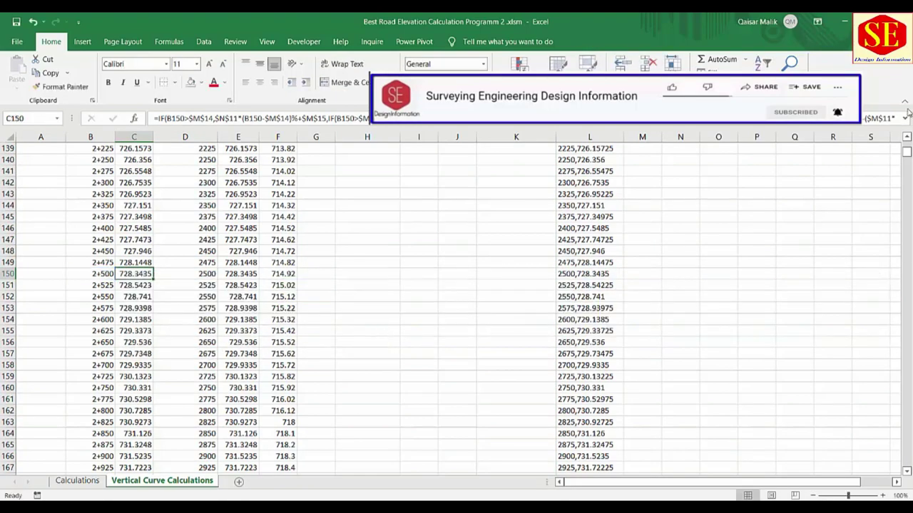
mouse_move(906, 152)
mouse_down()
mouse_move(901, 469)
mouse_move(904, 367)
mouse_up()
scroll(709, 320, up, 7)
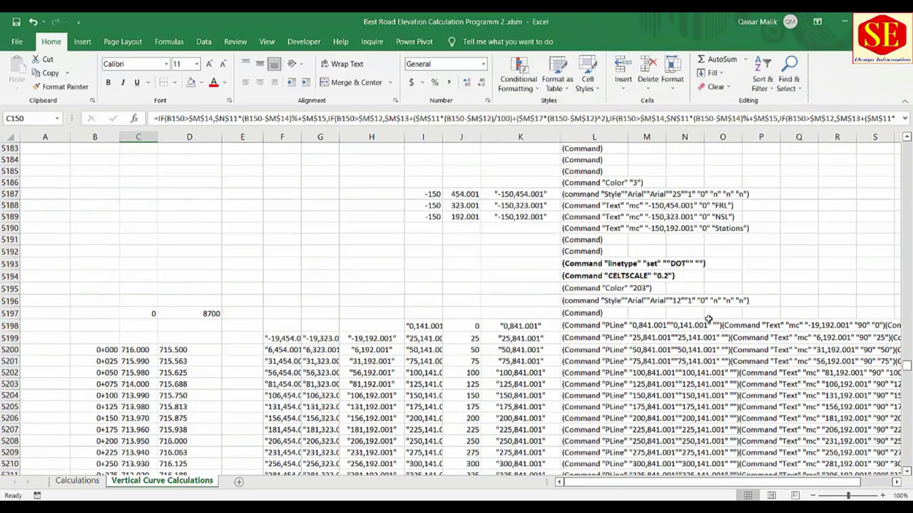
scroll(710, 319, up, 9)
scroll(710, 320, up, 8)
scroll(710, 320, up, 8)
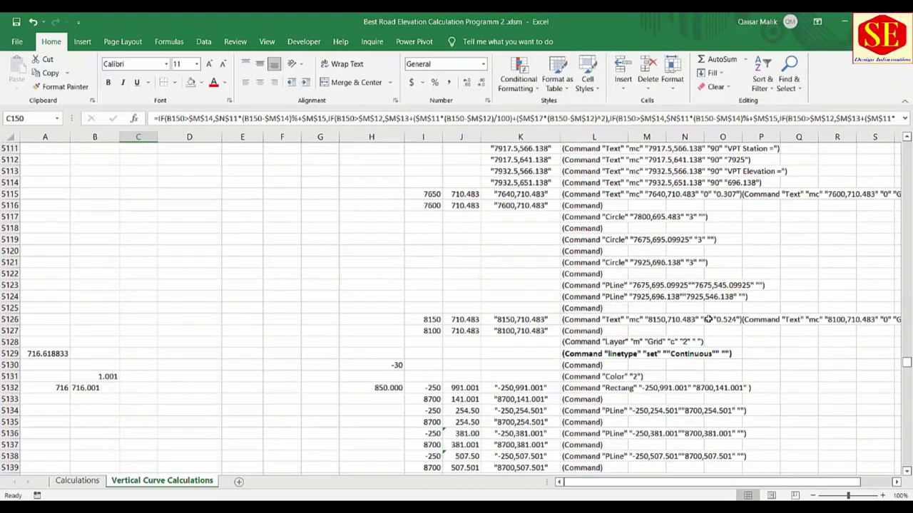
scroll(710, 319, up, 9)
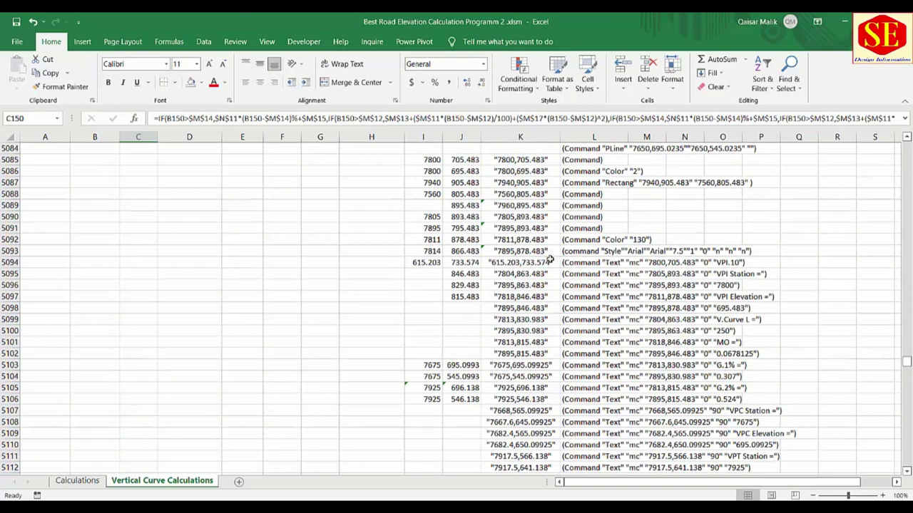
click(87, 484)
scroll(683, 360, up, 2)
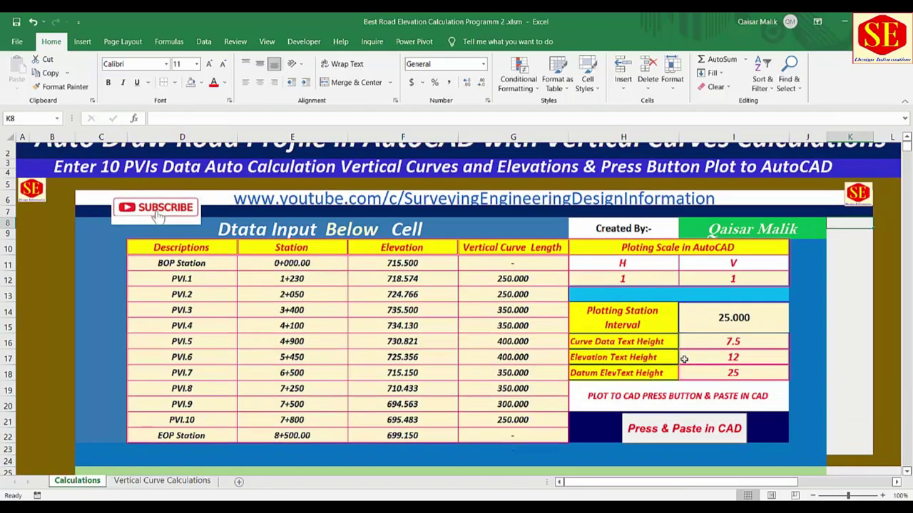
scroll(296, 326, down, 2)
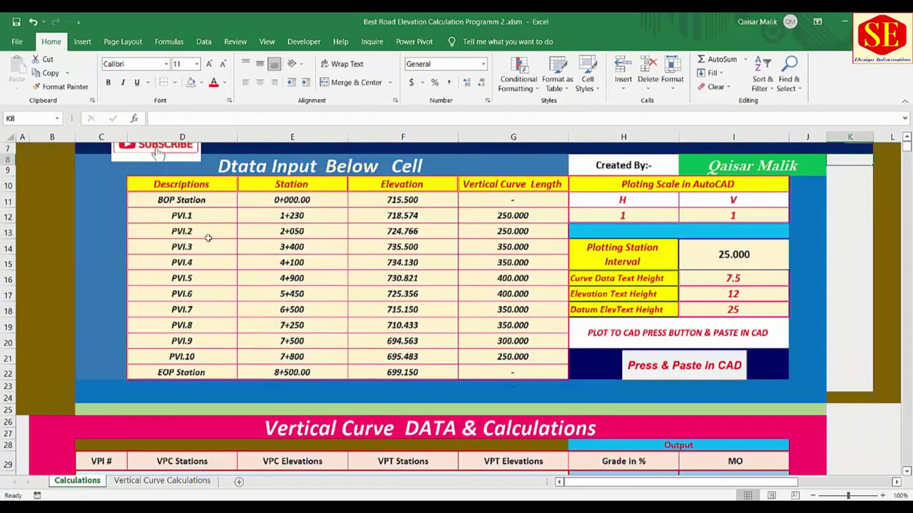
scroll(402, 267, down, 1)
scroll(402, 267, down, 5)
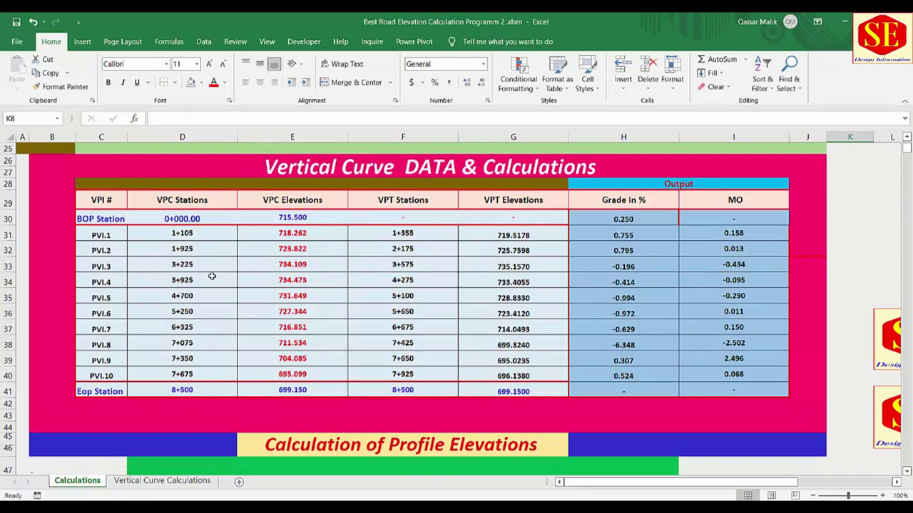
scroll(305, 246, down, 4)
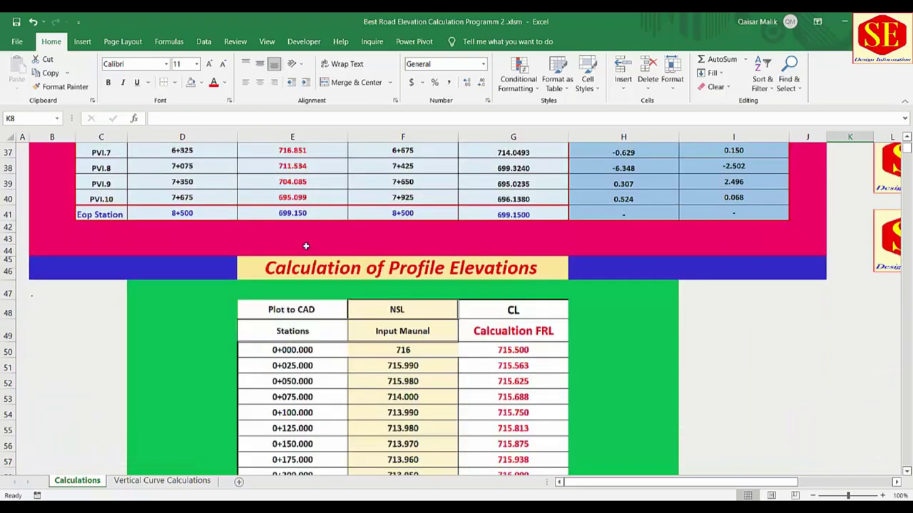
scroll(506, 350, down, 2)
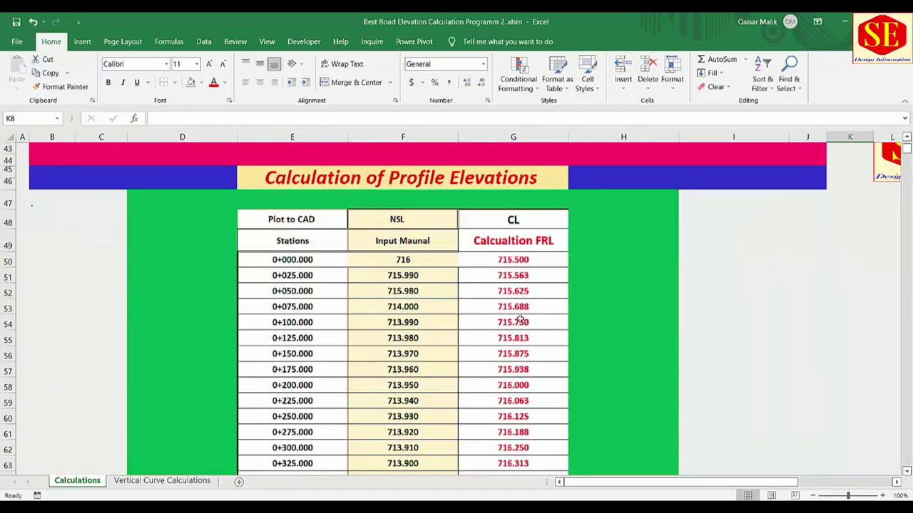
scroll(754, 321, up, 5)
scroll(756, 323, up, 4)
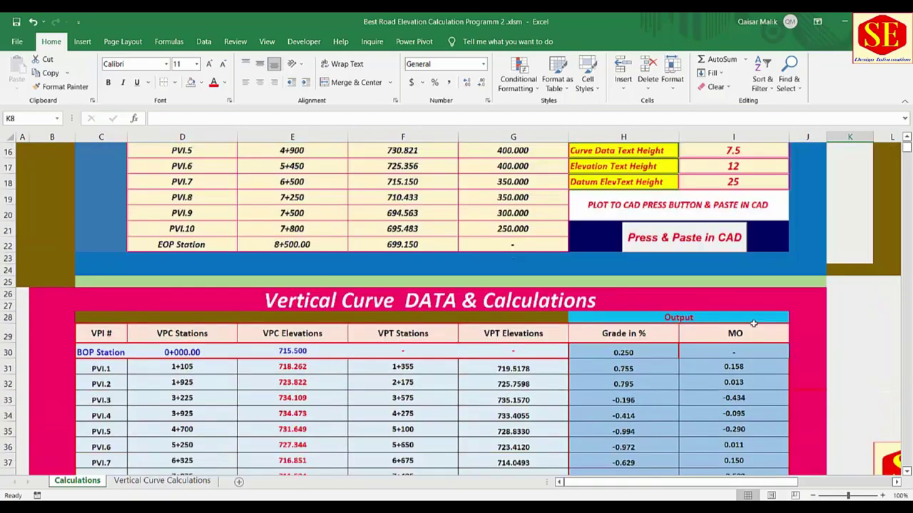
scroll(758, 322, up, 2)
scroll(707, 255, down, 4)
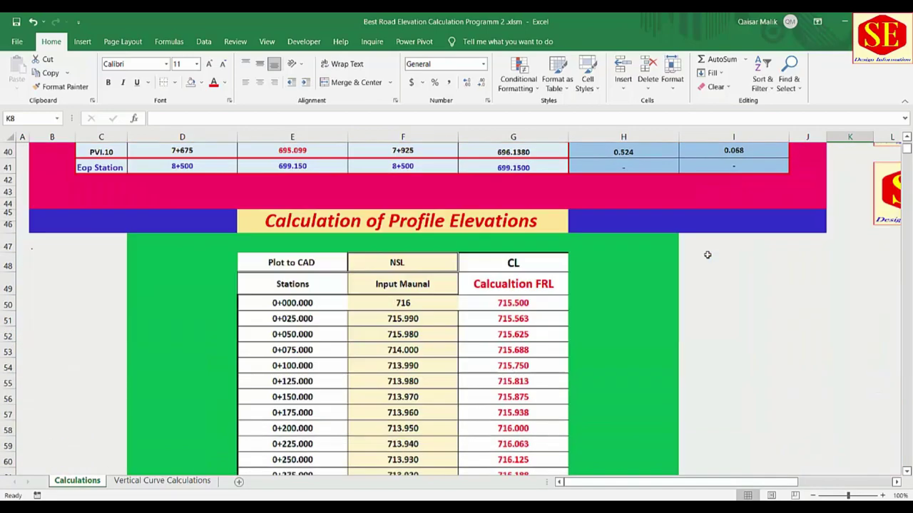
scroll(707, 255, down, 6)
scroll(451, 217, down, 3)
click(417, 162)
scroll(417, 161, up, 2)
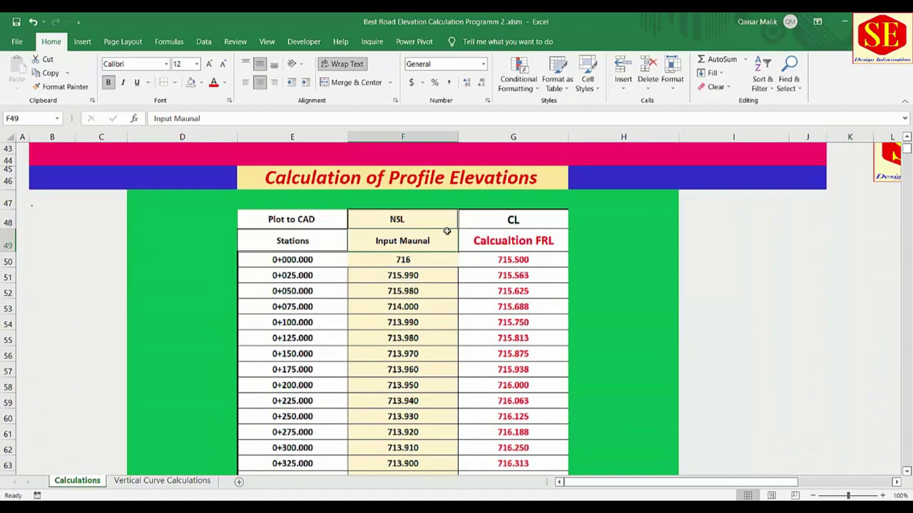
click(405, 219)
click(415, 240)
Delete the old NSL values in F50:F63 for stations 0+000 to 0+325.
drag(410, 261, 456, 464)
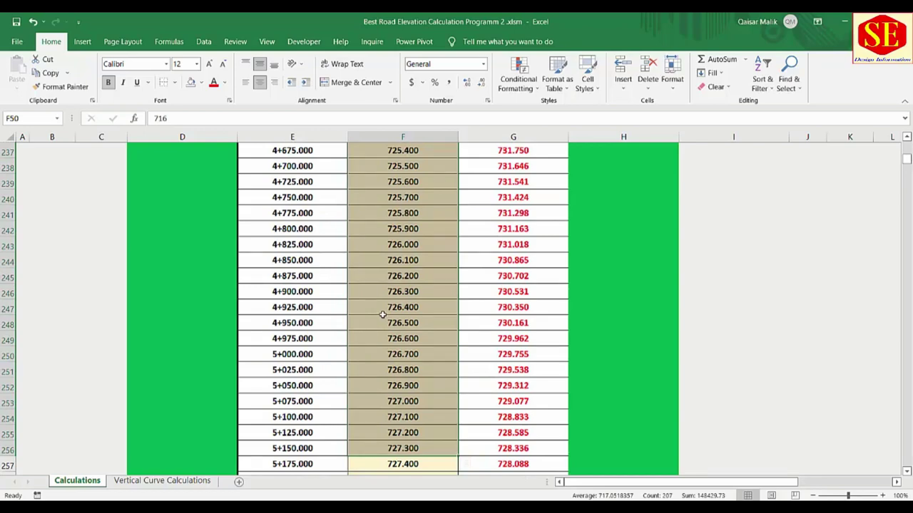
scroll(383, 311, up, 3)
scroll(382, 309, up, 8)
scroll(381, 307, up, 3)
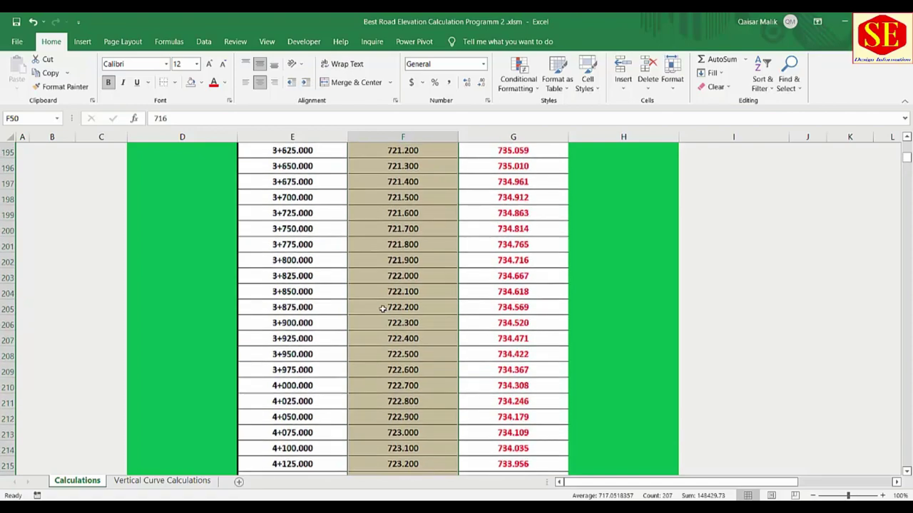
scroll(380, 306, up, 2)
scroll(380, 305, up, 4)
scroll(378, 302, up, 6)
scroll(376, 300, up, 10)
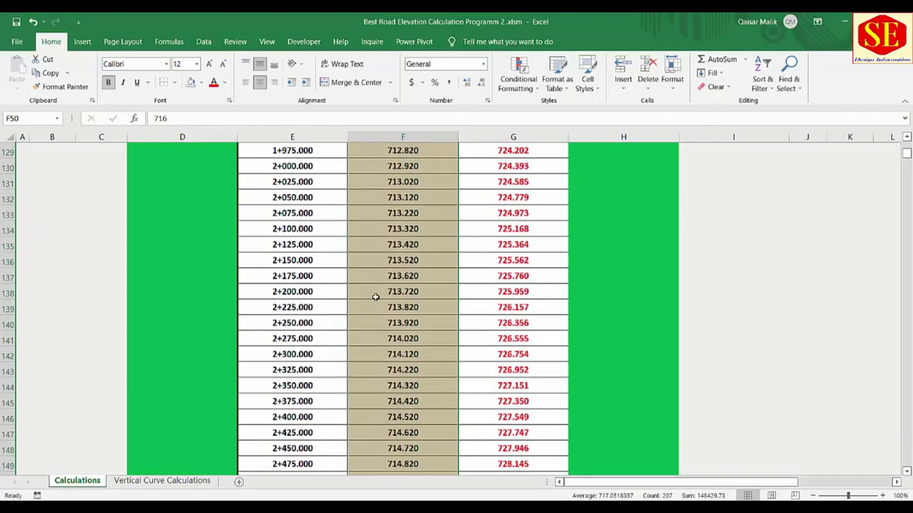
scroll(376, 296, up, 4)
scroll(375, 296, up, 12)
scroll(375, 296, up, 2)
scroll(375, 296, up, 6)
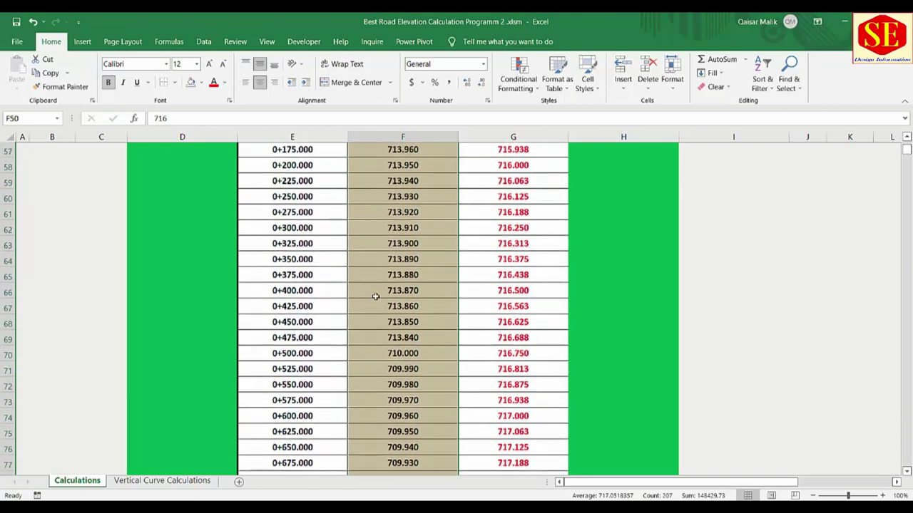
scroll(375, 296, up, 7)
mouse_move(402, 365)
mouse_down()
mouse_move(381, 489)
mouse_move(386, 452)
mouse_up()
key(Delete)
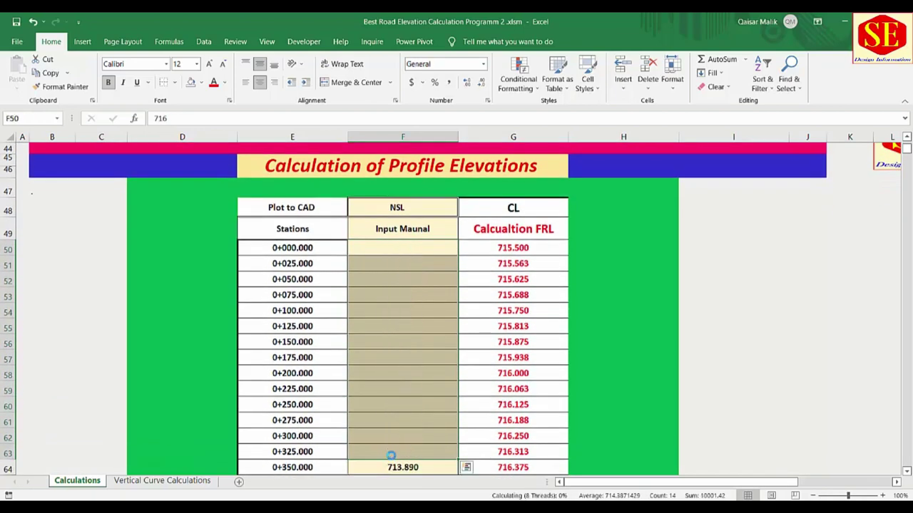
Enter NSL levels 716, 715.25, 716.35, 716.001 and 715.75 into F50–F54.
click(387, 245)
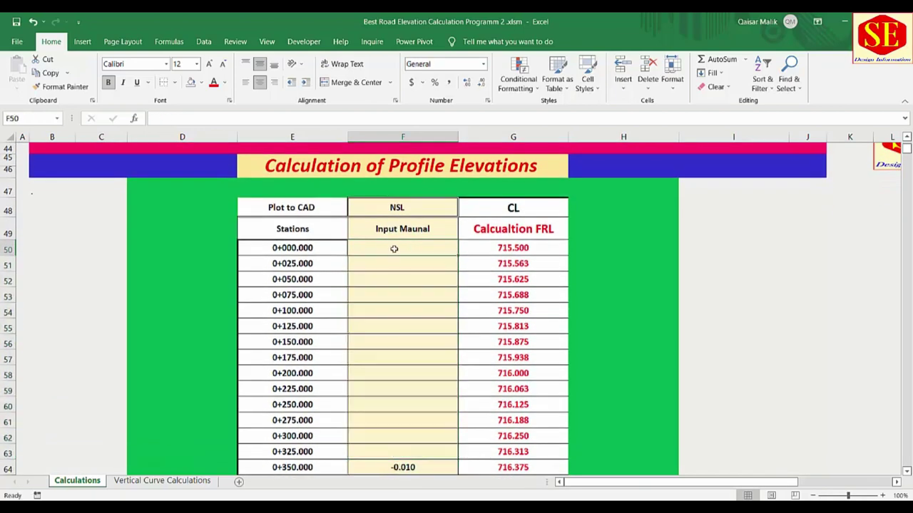
text(716)
key(Return)
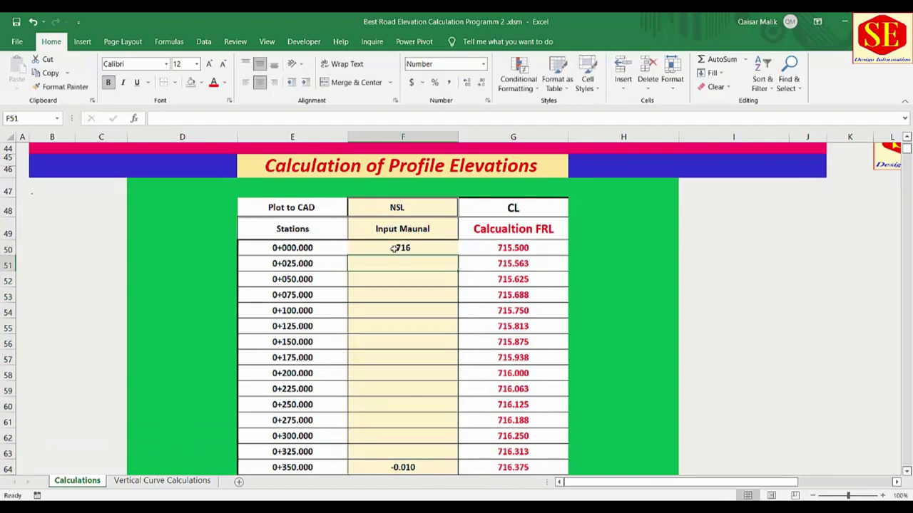
text(715)
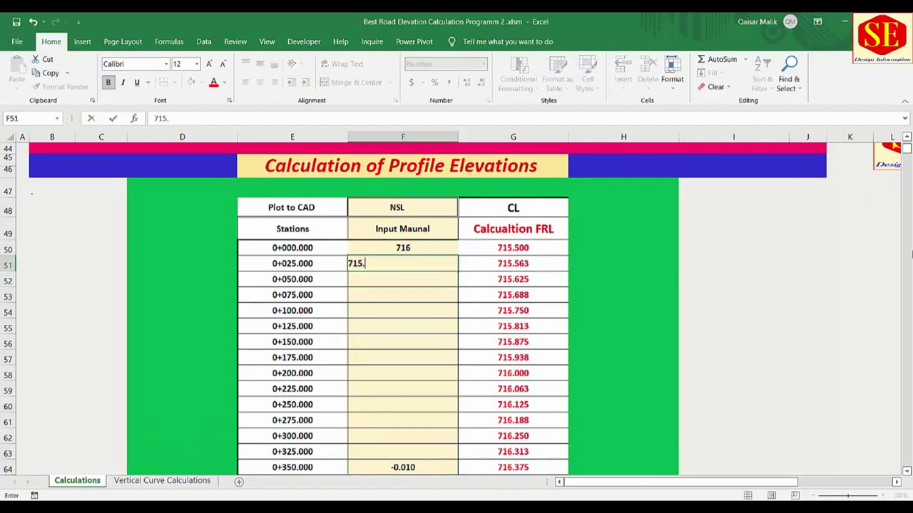
text(.25)
key(Return)
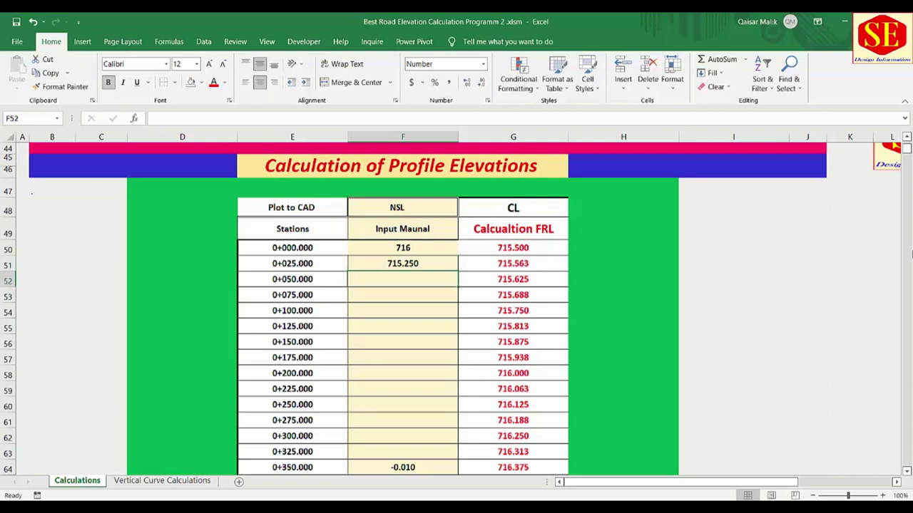
text(716.35)
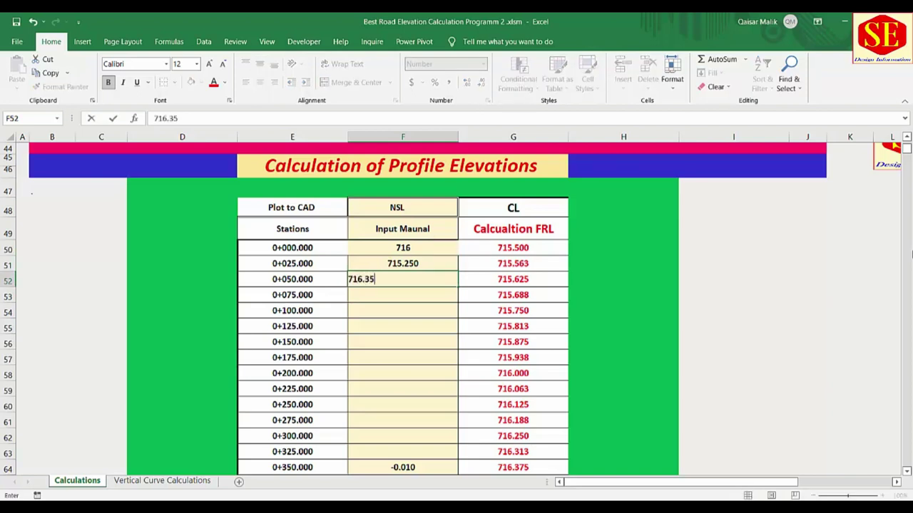
key(Return)
text(71)
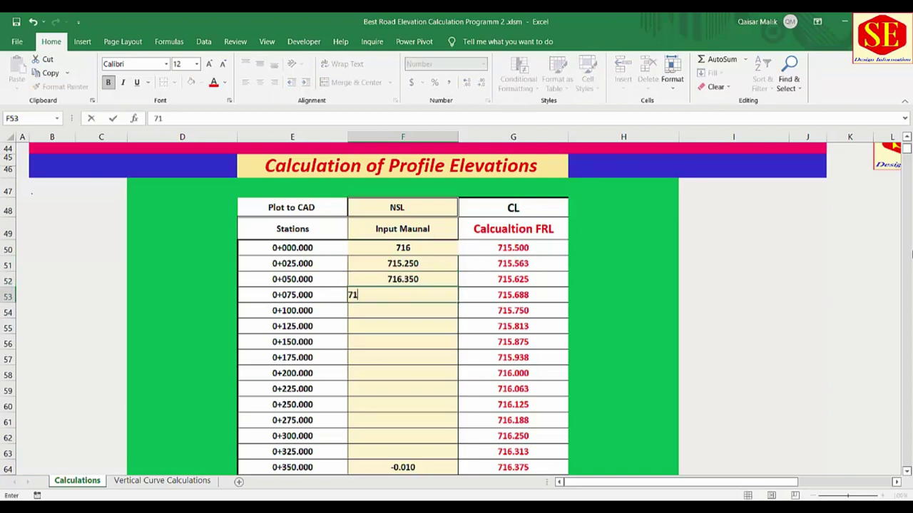
text(6.001)
key(Return)
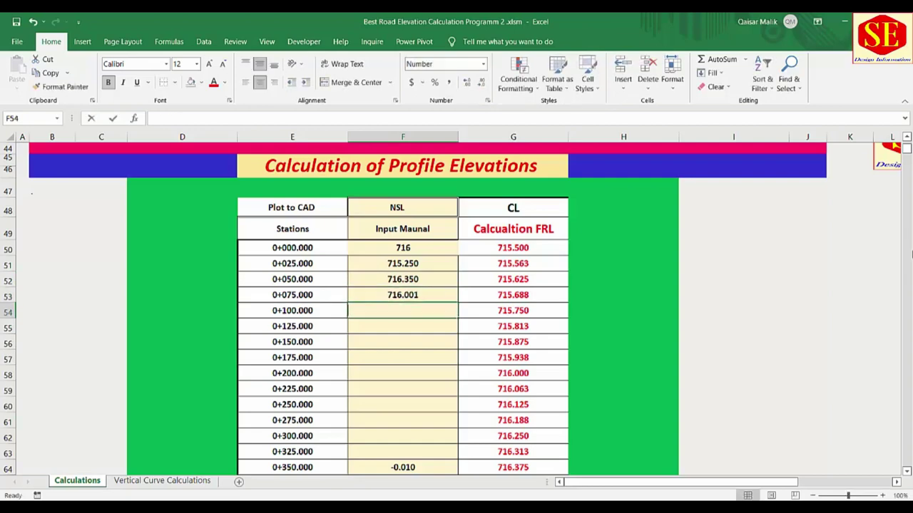
text(715.75)
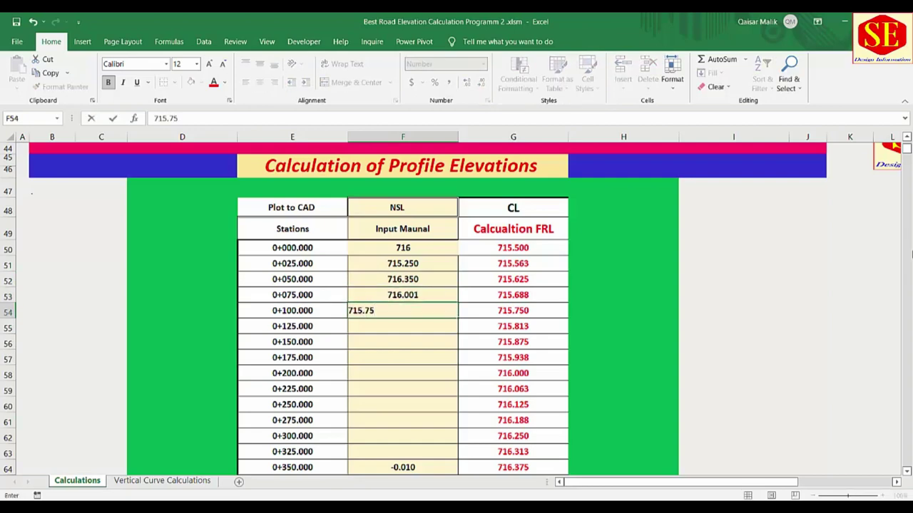
key(Return)
Enter NSL levels 715.6, 715.2, 714.25, 712.325 and 712.35 into F55–F59.
text(715.65)
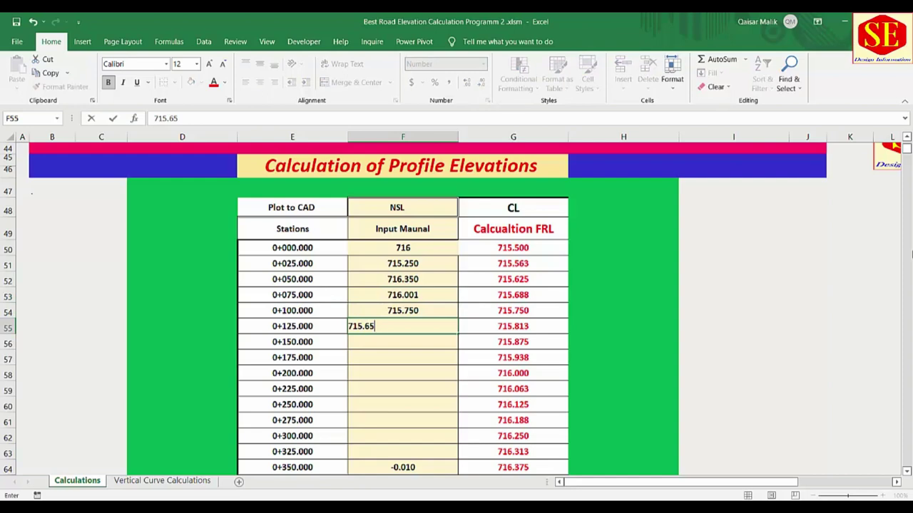
key(Return)
text(715.20)
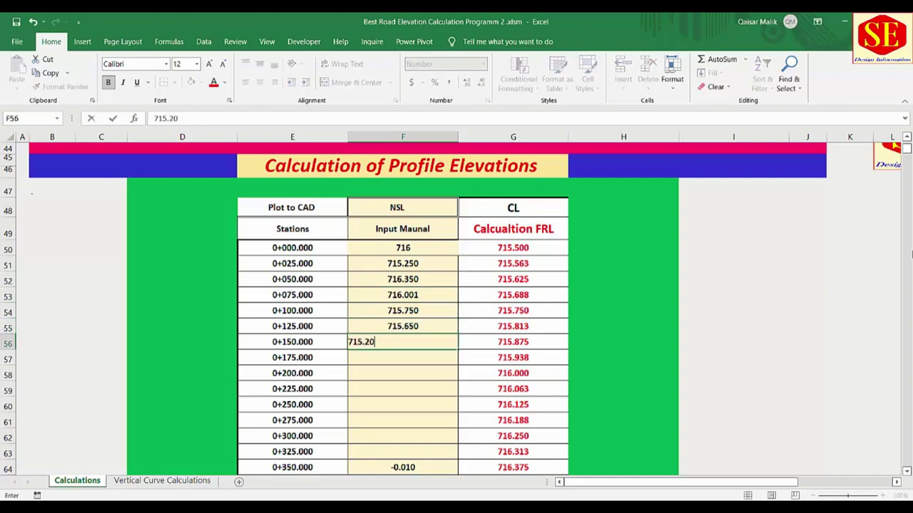
key(Return)
text(714.2)
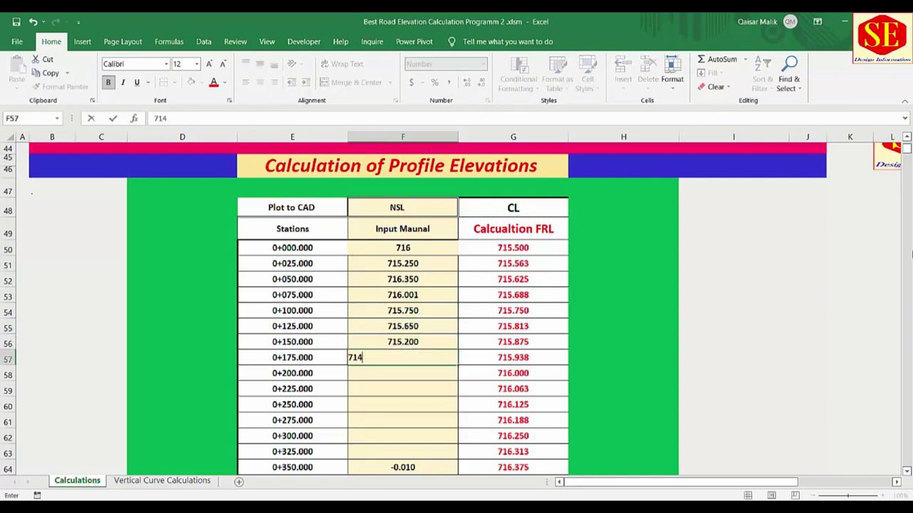
text(50)
key(Return)
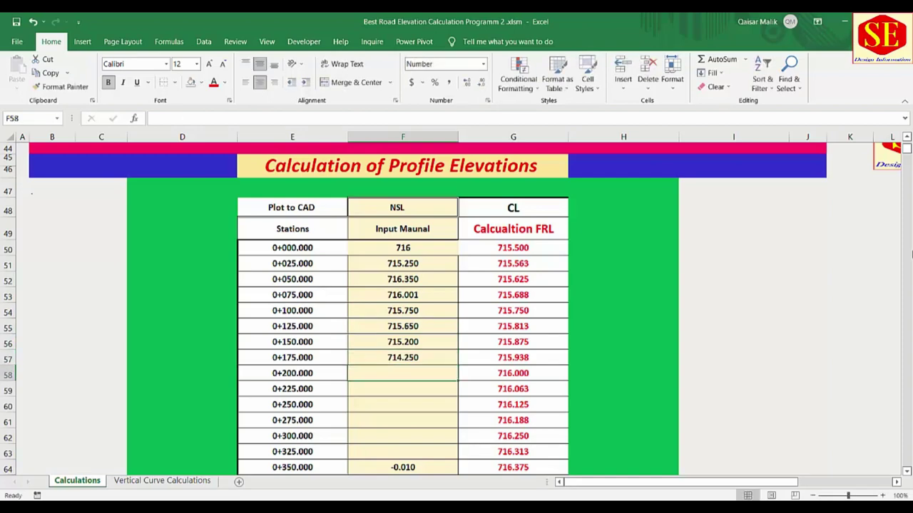
text(712.32)
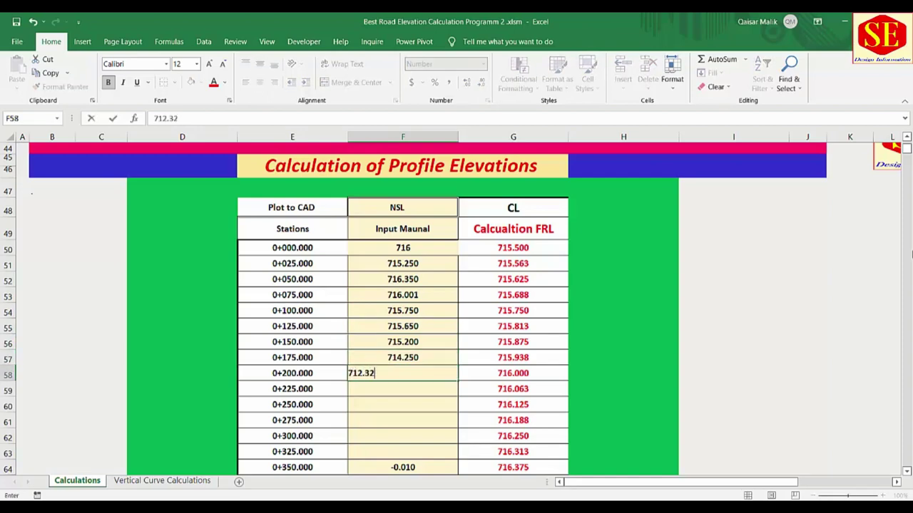
text(5)
key(Return)
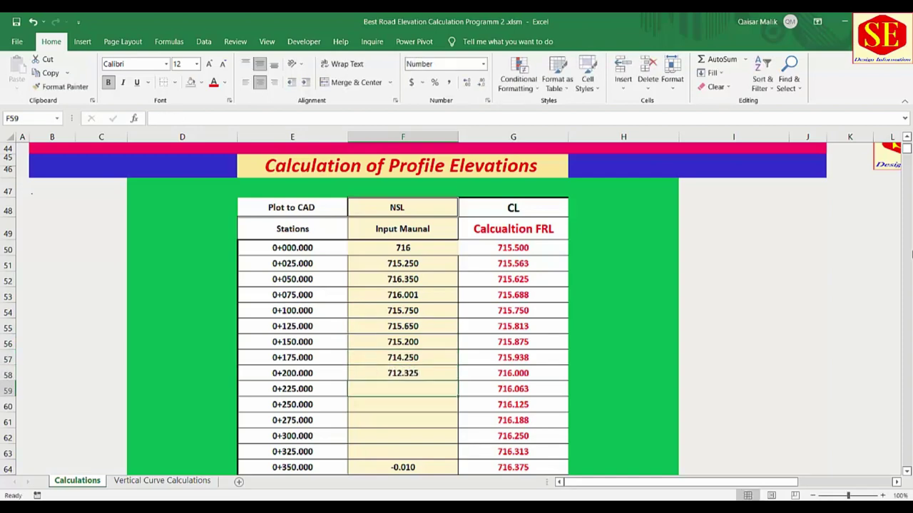
scroll(412, 331, down, 2)
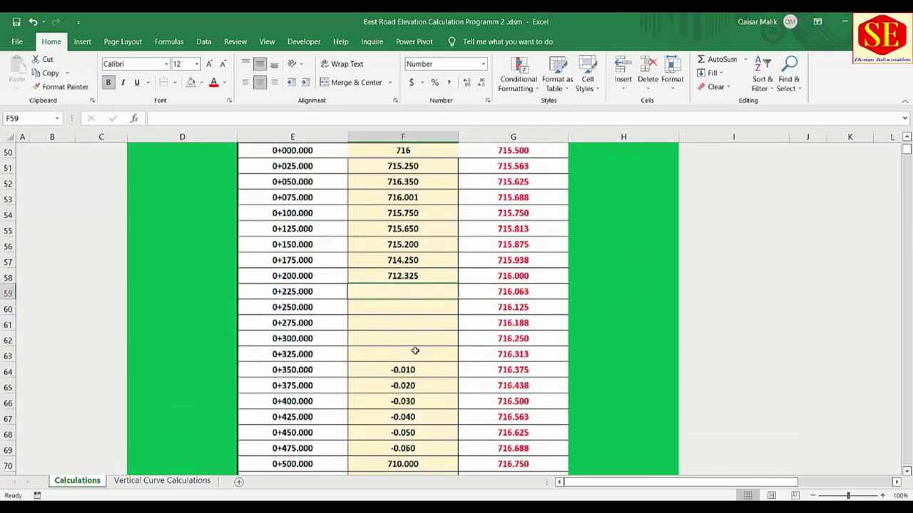
text(712.35)
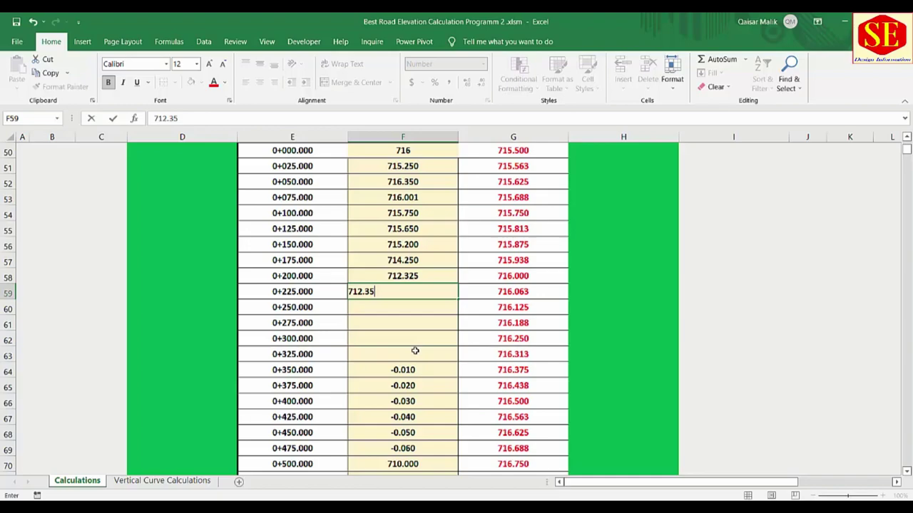
key(Return)
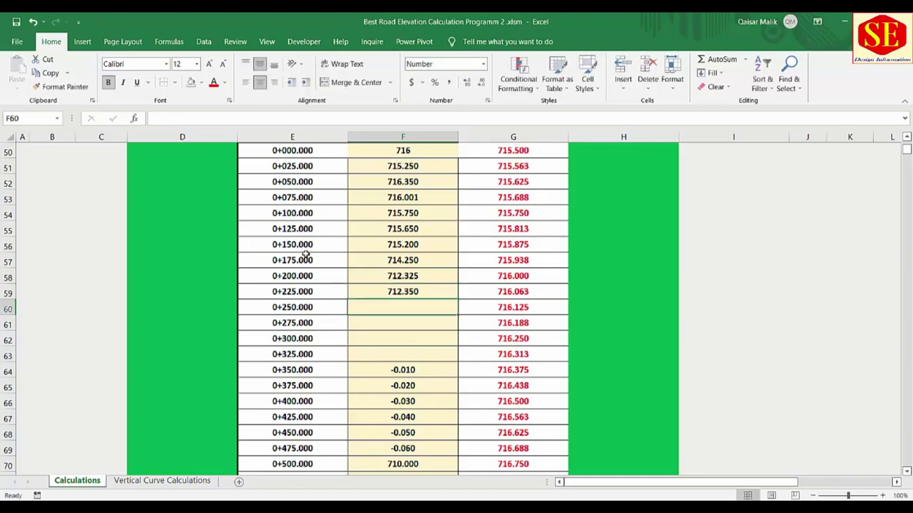
Check the plotting station interval of 25, then select empty NSL cell F60 at station 0+250.
scroll(820, 242, up, 4)
scroll(821, 243, up, 9)
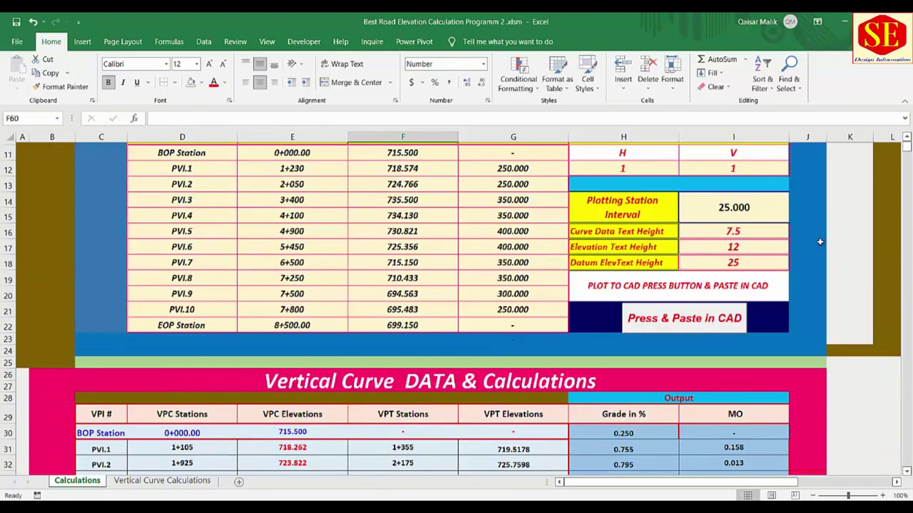
scroll(709, 403, up, 1)
scroll(710, 403, up, 3)
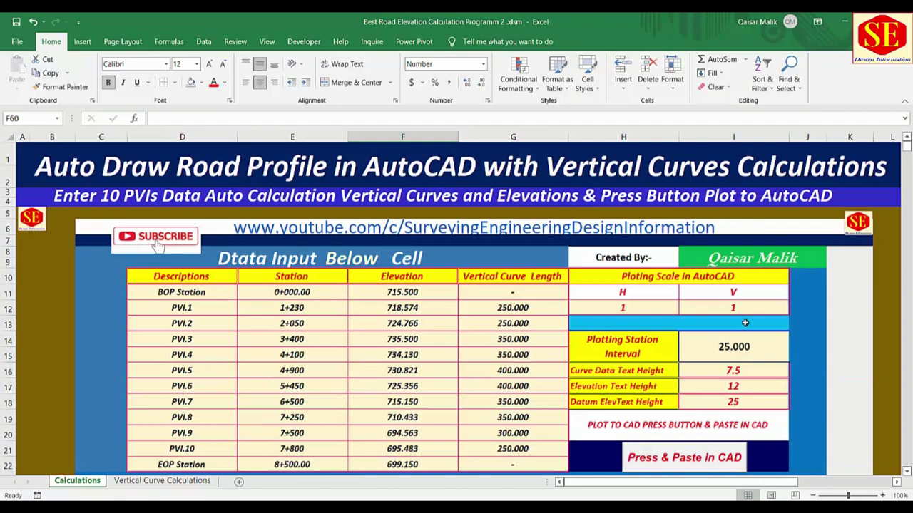
click(734, 345)
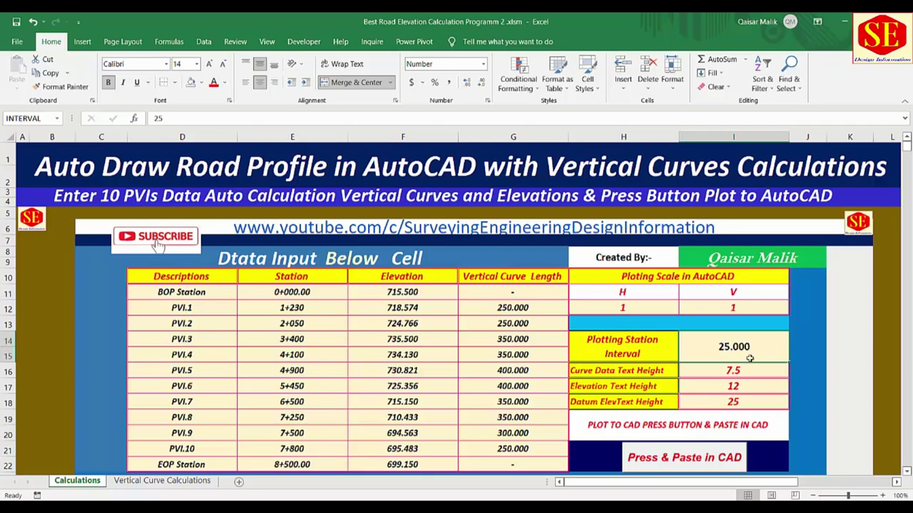
scroll(722, 349, down, 7)
scroll(722, 349, down, 6)
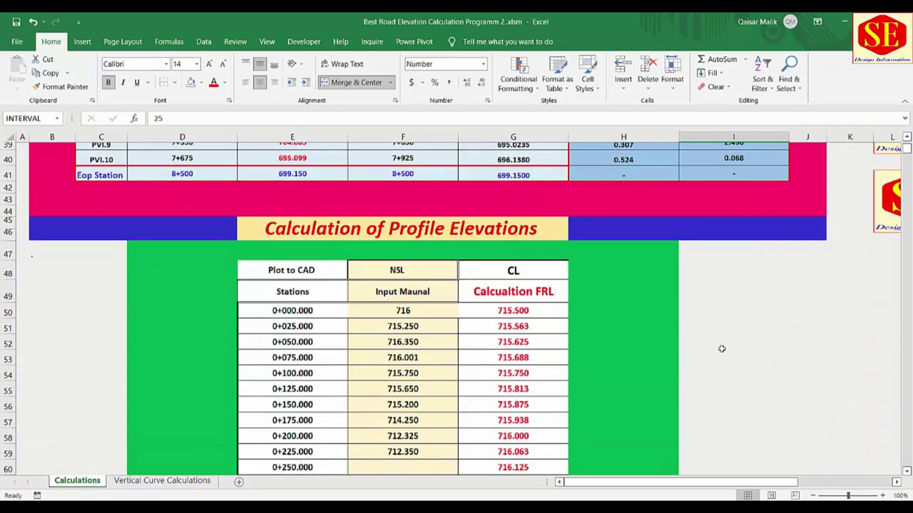
scroll(721, 349, down, 4)
click(392, 277)
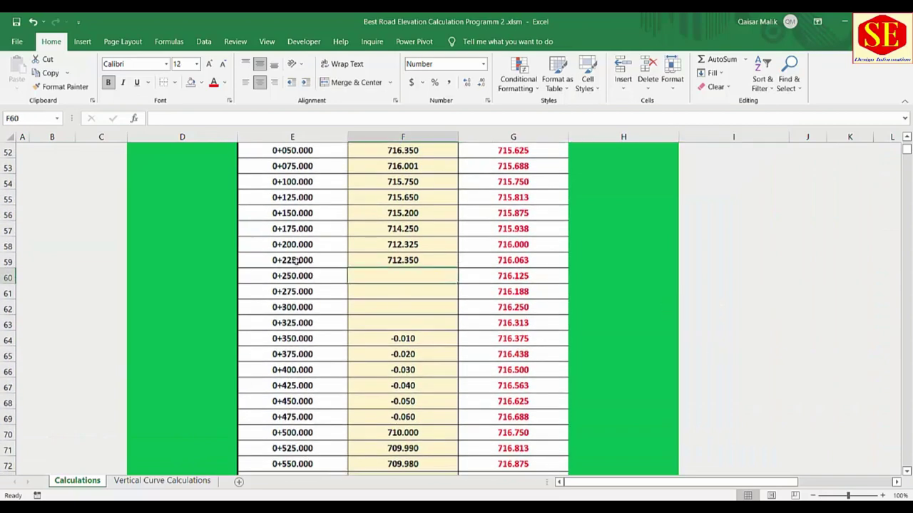
Fill F60–F63 with ground levels 713.52, 713.24, 713.24 and 713.25 for stations 0+250 to 0+325.
click(291, 272)
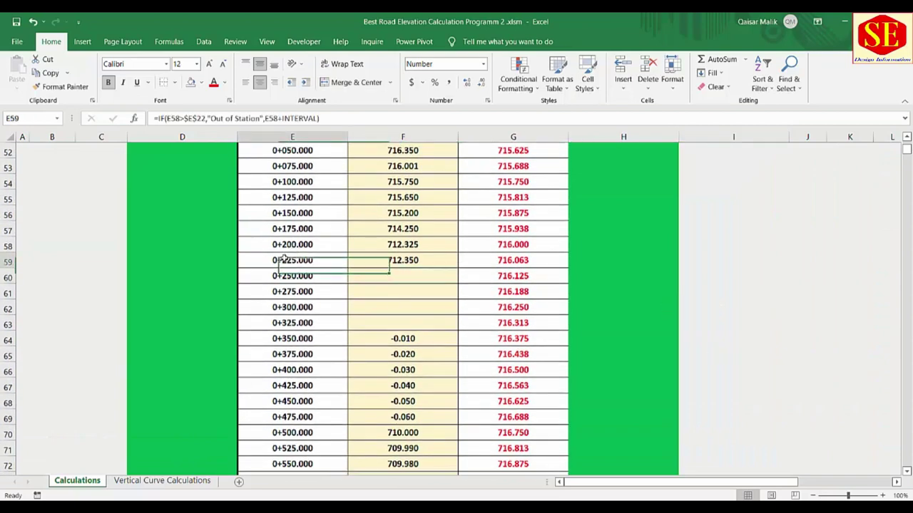
click(425, 281)
text(715)
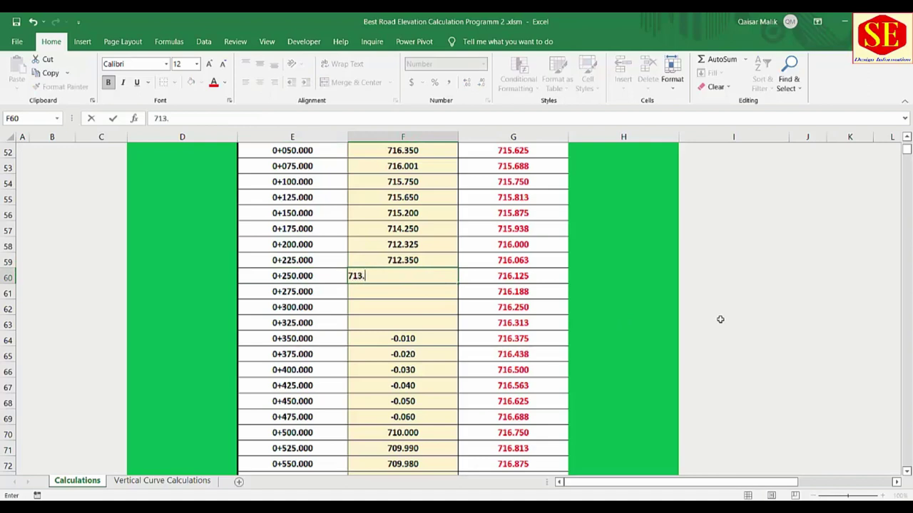
text(520)
key(Return)
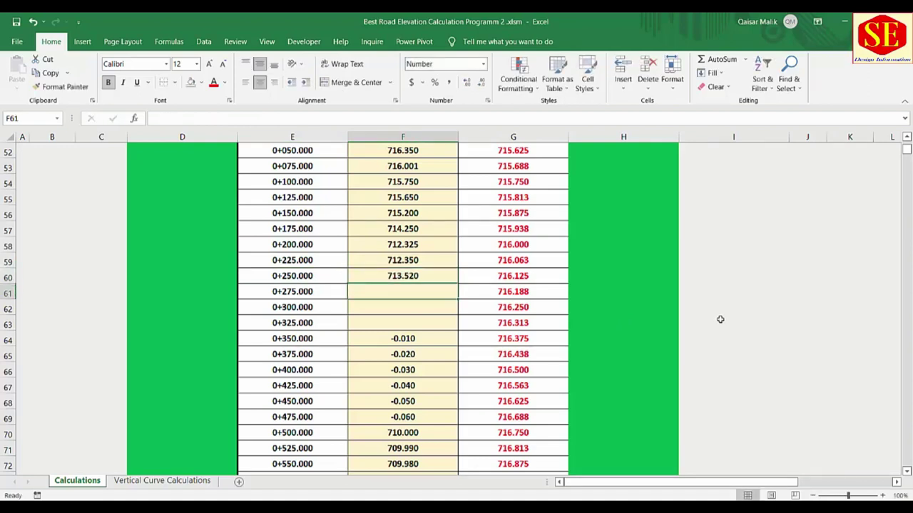
text(713.24)
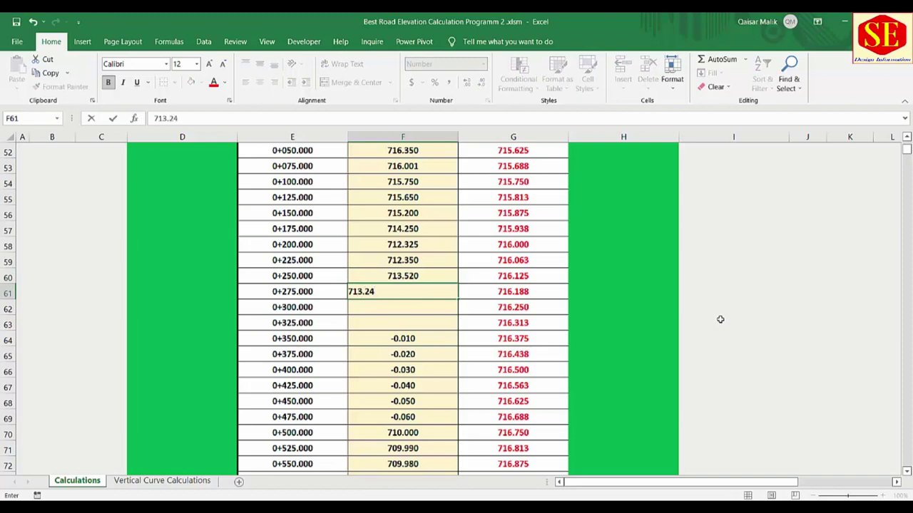
key(Return)
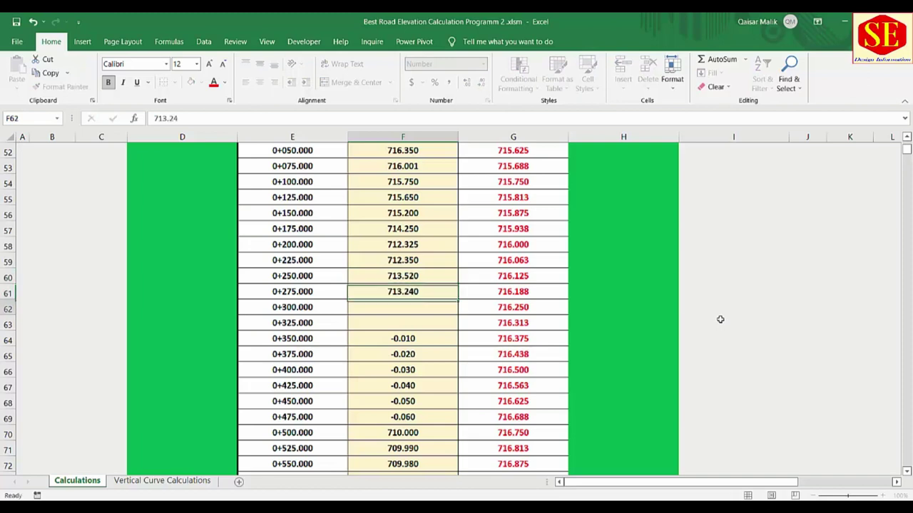
text(713.24)
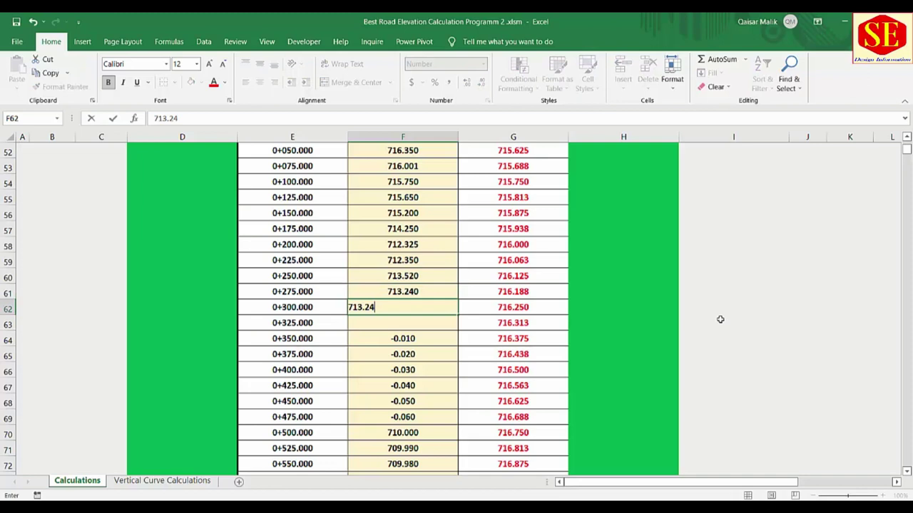
key(Return)
text(713.25)
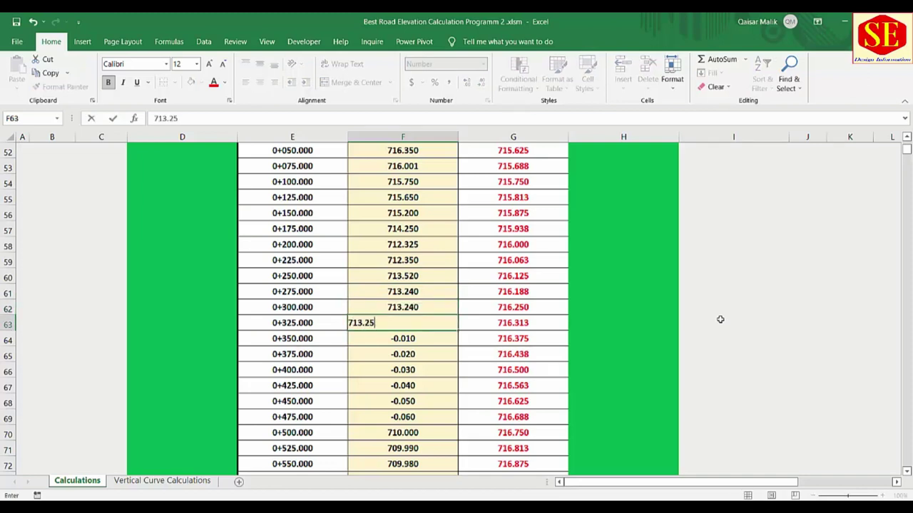
key(Return)
Verify the 0+825 NSL formula =F82-0.01, then return to the data input table.
scroll(466, 350, down, 6)
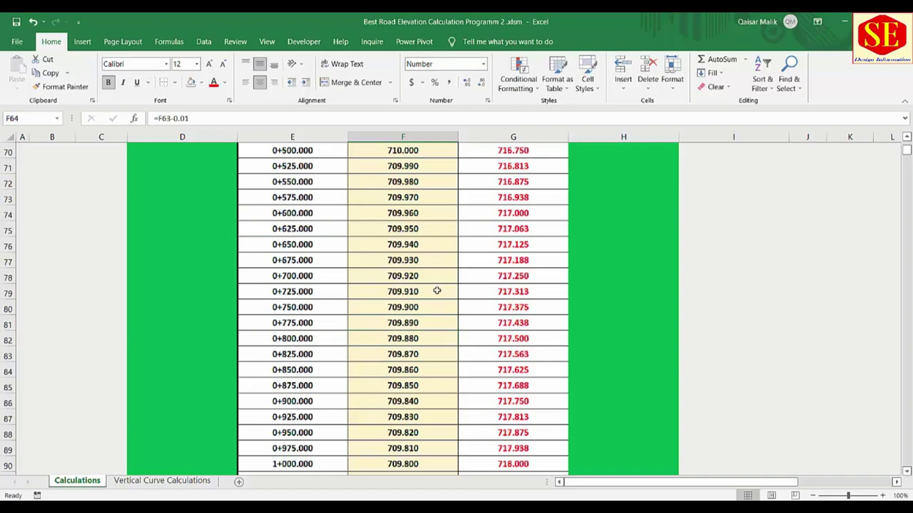
drag(414, 293, 400, 425)
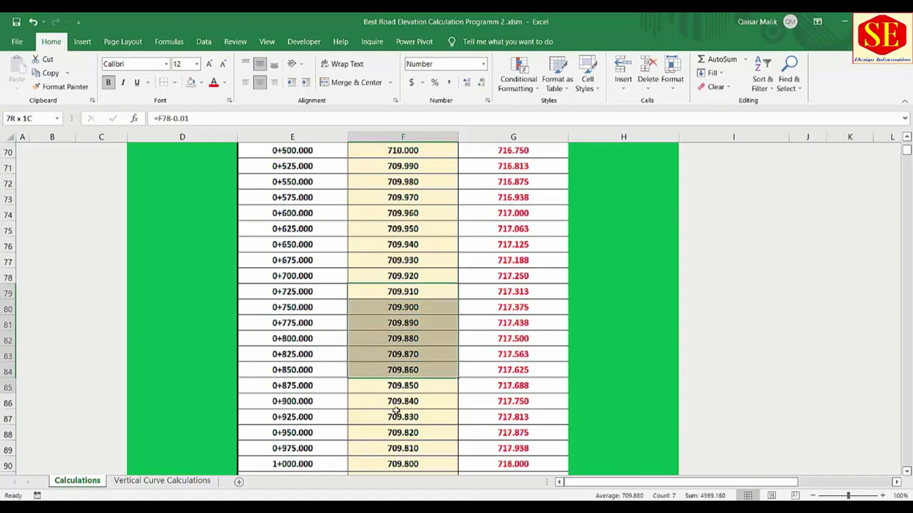
double_click(412, 353)
key(Escape)
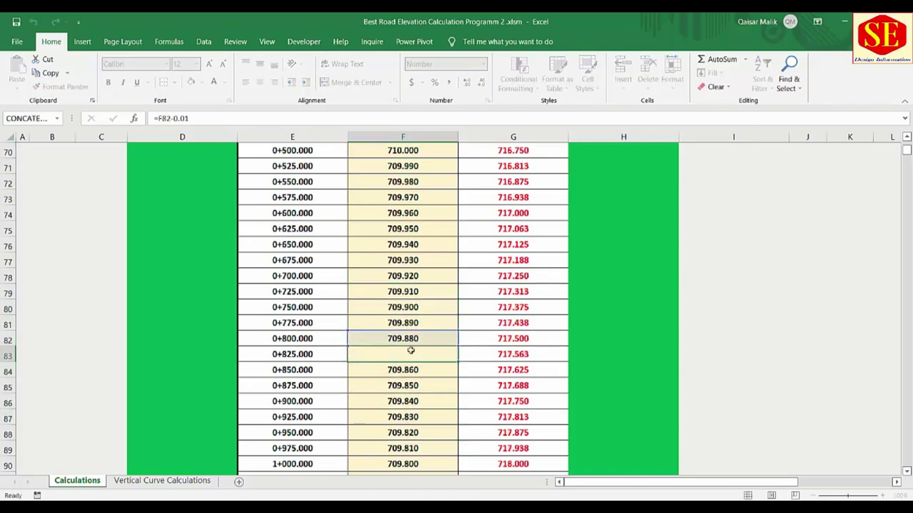
scroll(412, 323, up, 7)
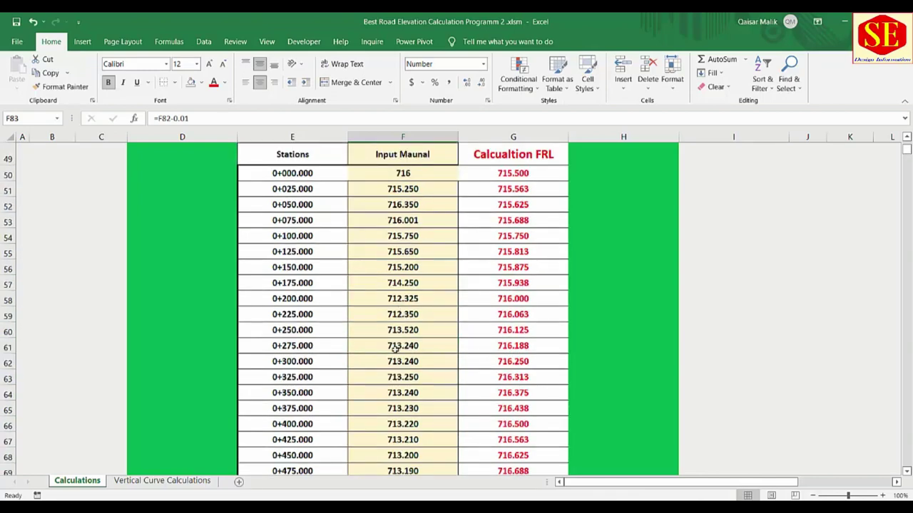
scroll(399, 349, up, 5)
scroll(407, 368, up, 3)
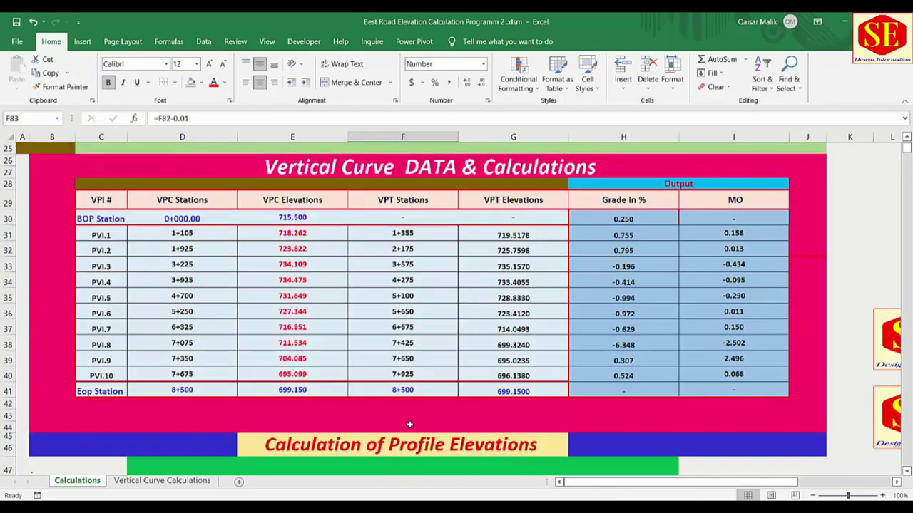
scroll(405, 399, up, 5)
scroll(593, 330, up, 1)
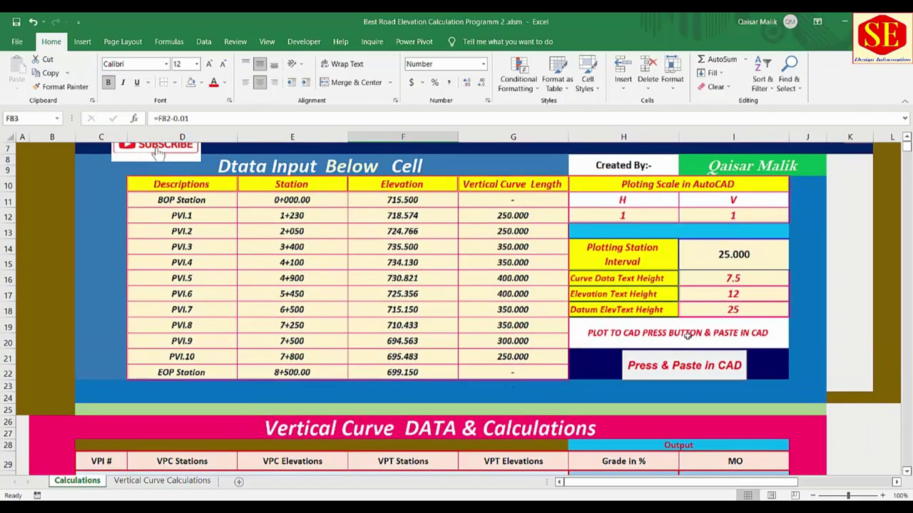
Copy the profile plot data, then erase all old profile drawings in AutoCAD and zoom to extents.
click(663, 369)
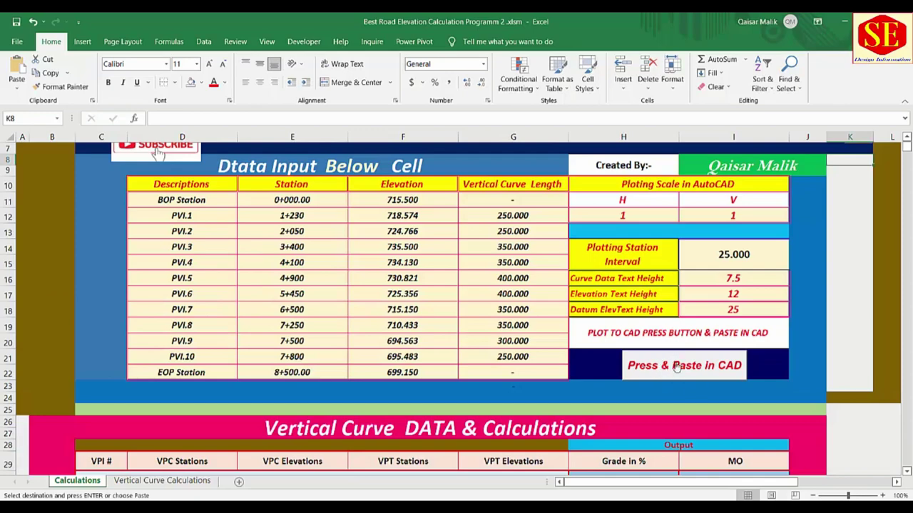
key(alt+Tab)
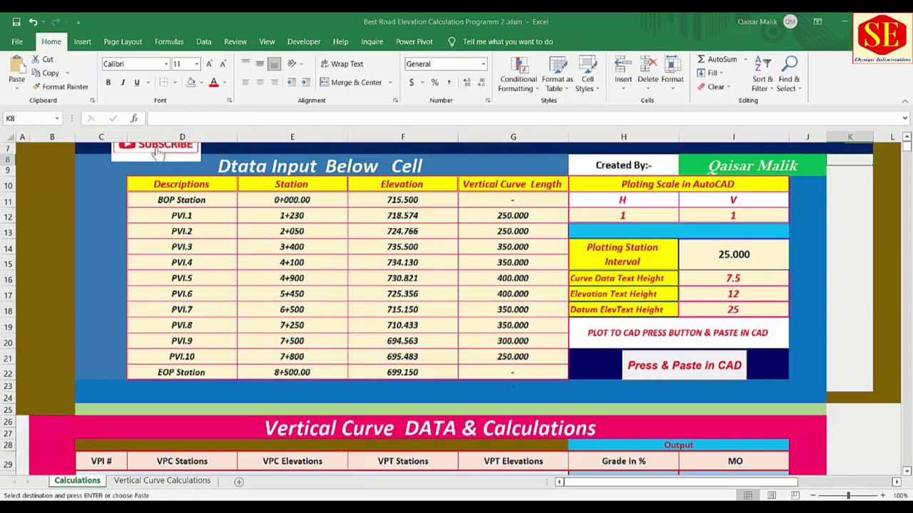
scroll(447, 293, down, 4)
scroll(447, 294, down, 2)
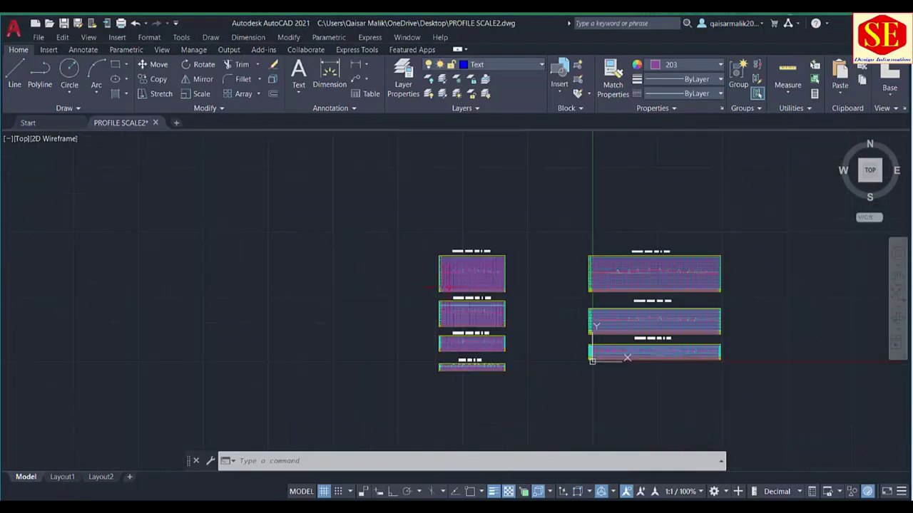
click(775, 198)
click(399, 409)
text(e)
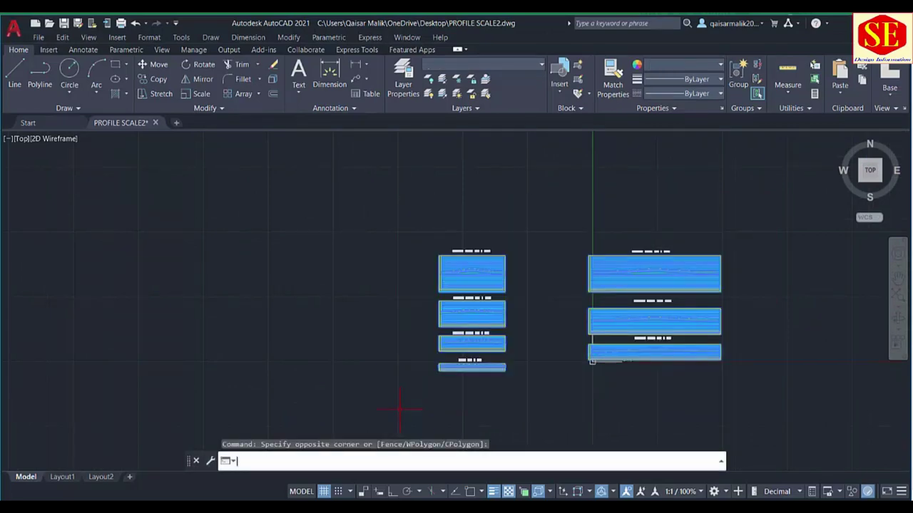
key(Return)
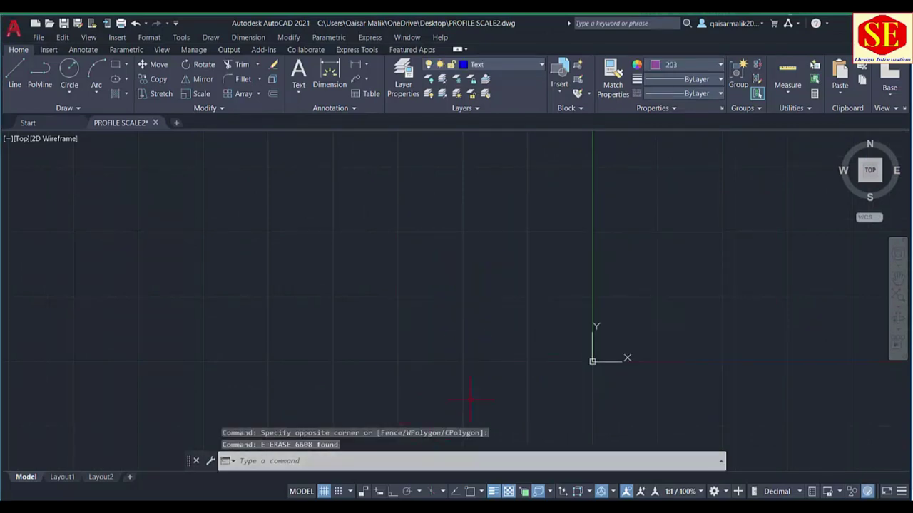
text(z)
key(Return)
Paste the copied profile commands into the AutoCAD command line and run them.
text(e)
key(Return)
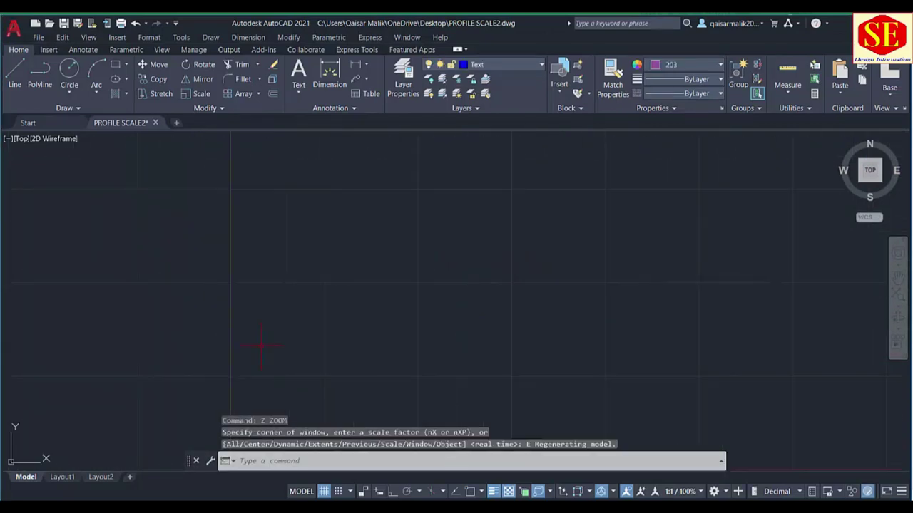
right_click(274, 462)
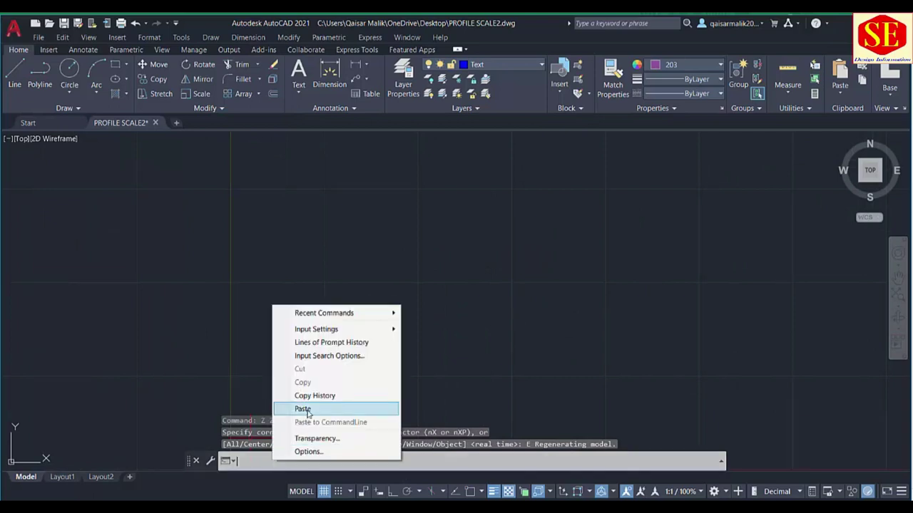
click(305, 409)
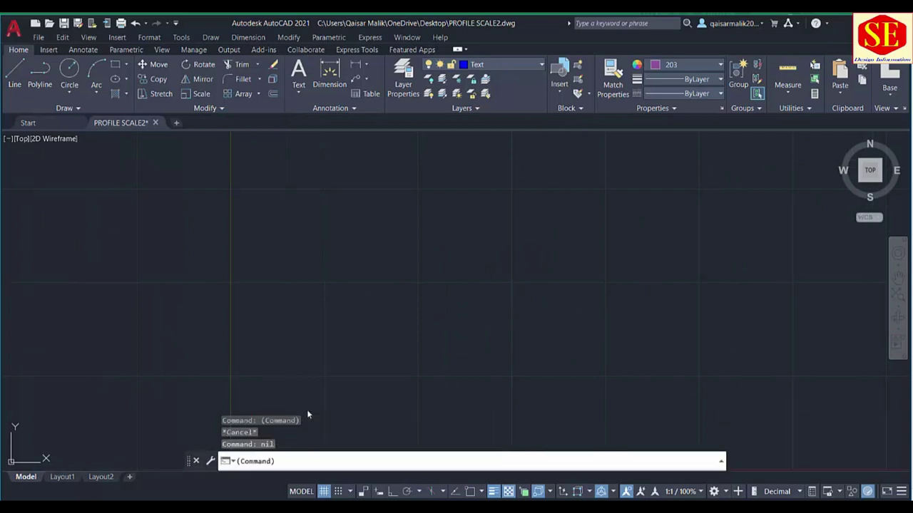
key(Return)
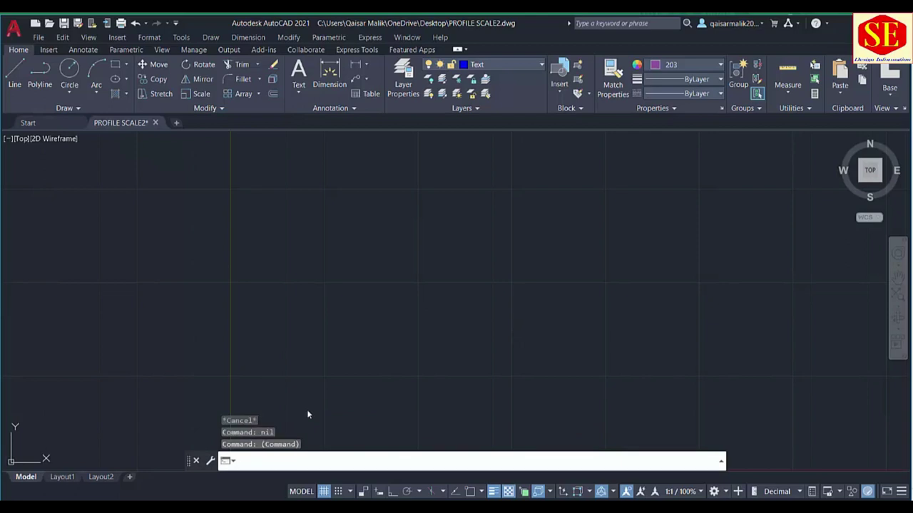
Re-run the remaining pasted commands to draw the red FRL and green NSL lines.
key(Up)
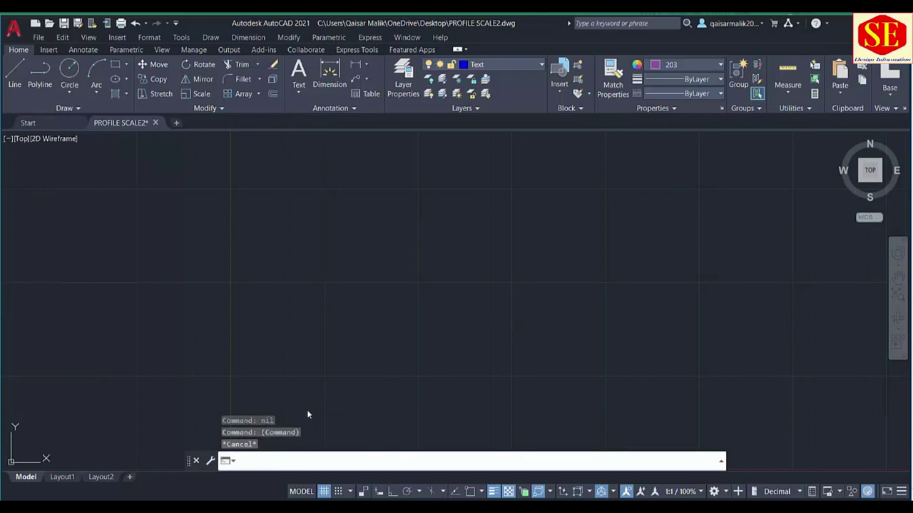
key(Return)
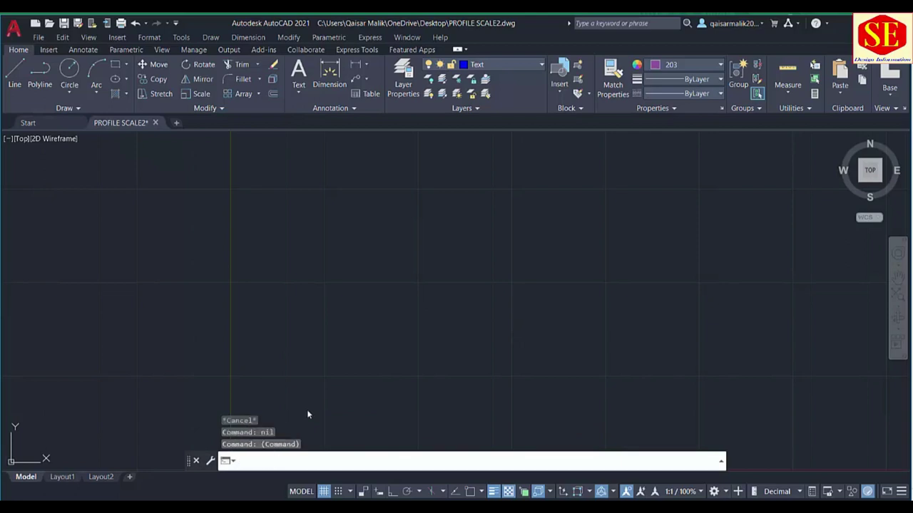
key(Up)
key(Return)
key(Up)
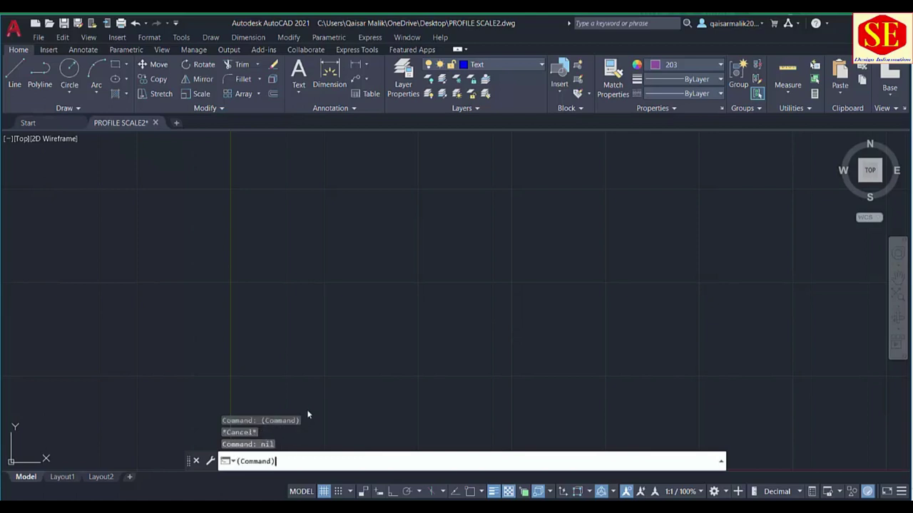
key(Return)
key(Up)
key(Return)
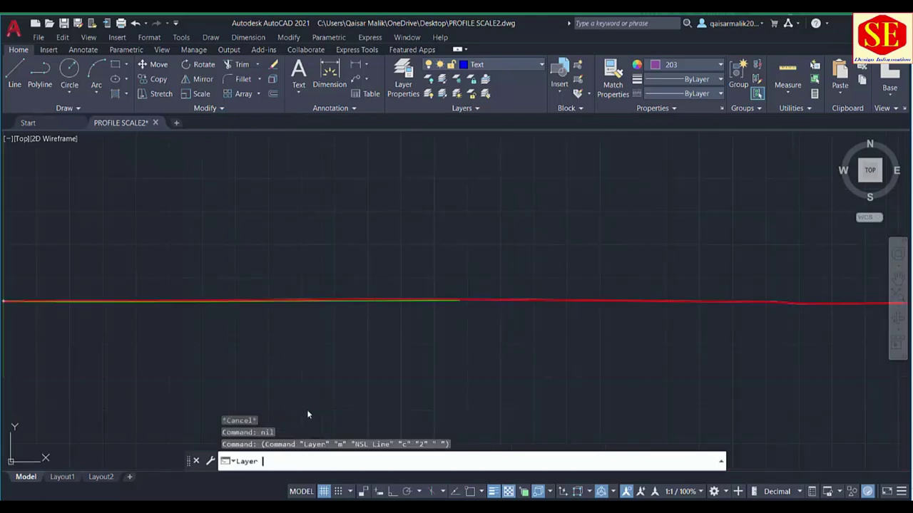
key(Up)
key(Return)
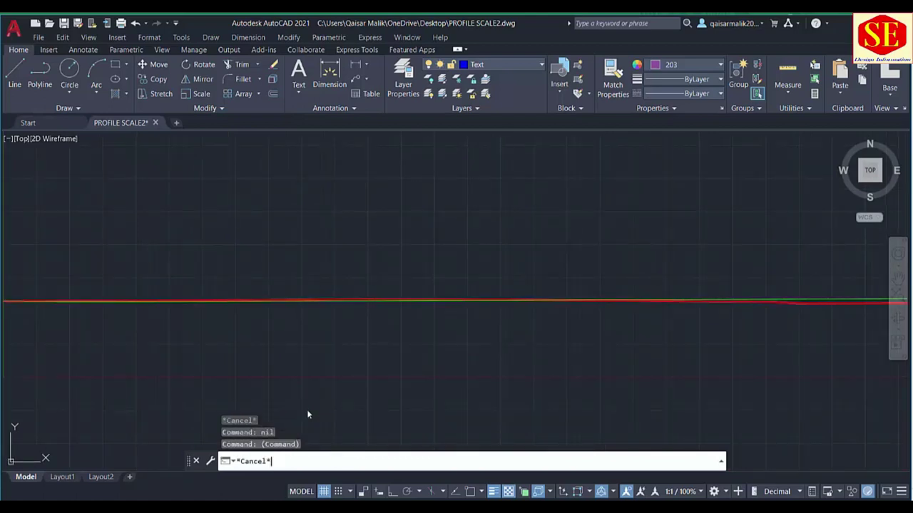
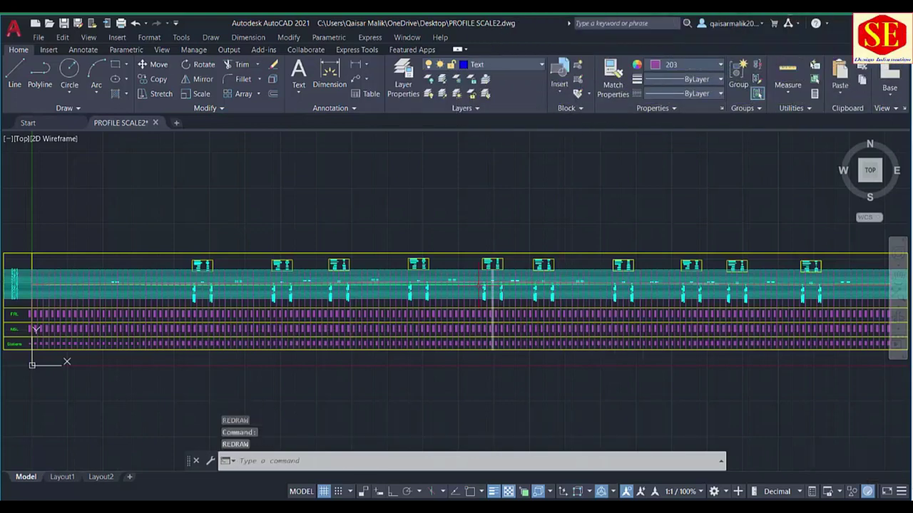
Zoom and pan the AutoCAD profile to bring its left end with the elevation labels into view.
scroll(561, 286, up, 5)
scroll(489, 276, down, 2)
scroll(489, 276, up, 4)
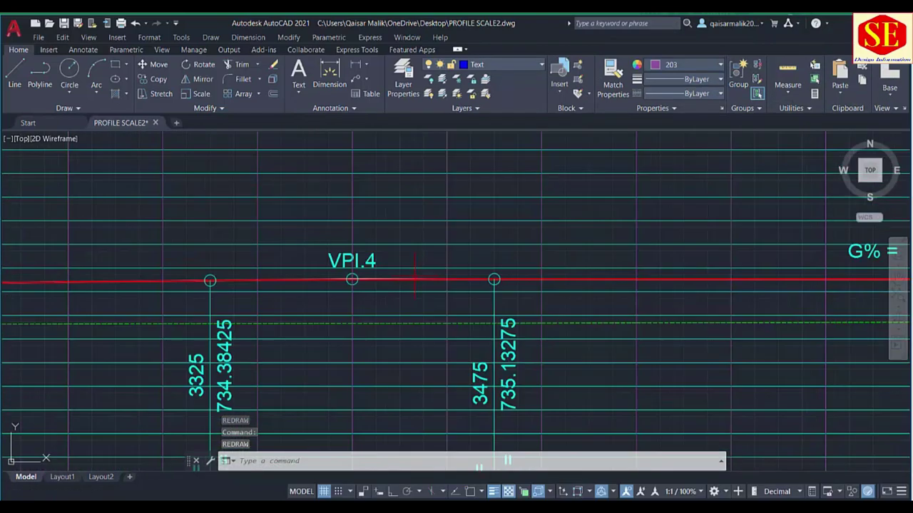
scroll(489, 276, down, 4)
scroll(489, 276, up, 2)
scroll(348, 377, up, 4)
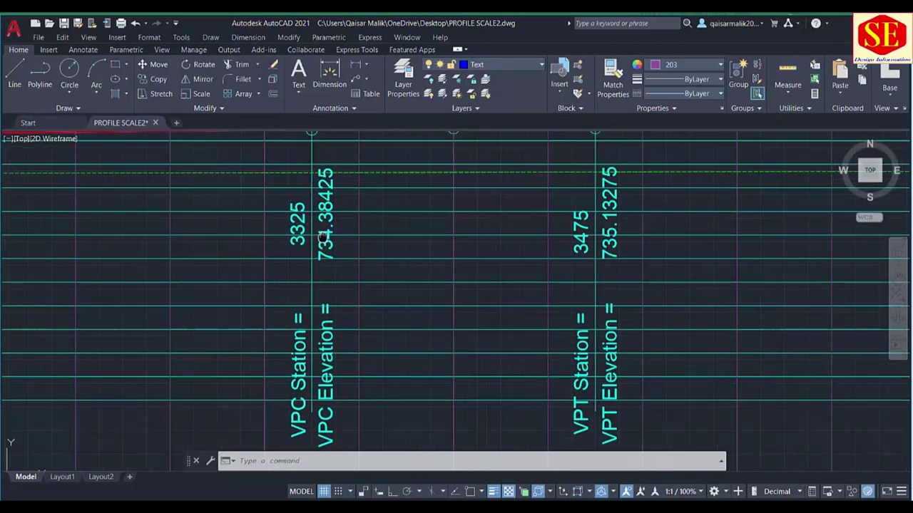
scroll(430, 229, down, 3)
scroll(432, 329, up, 3)
scroll(431, 329, down, 2)
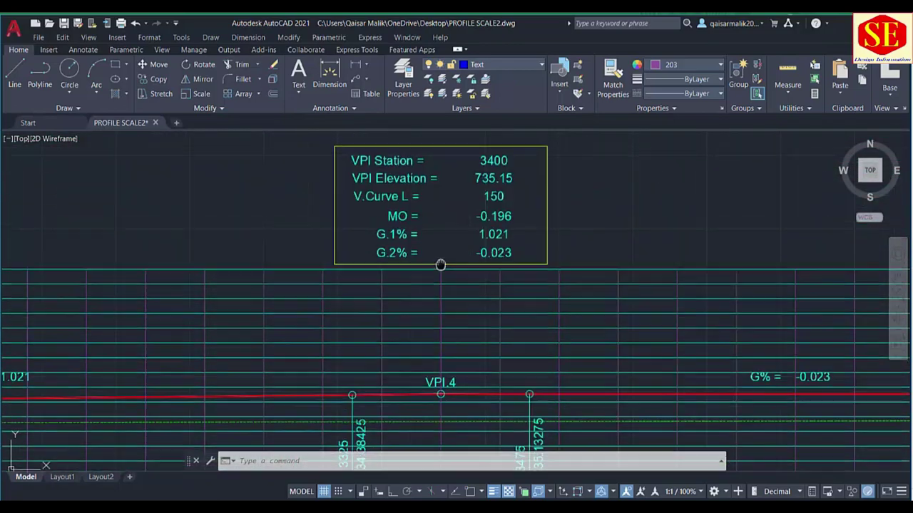
scroll(374, 189, up, 2)
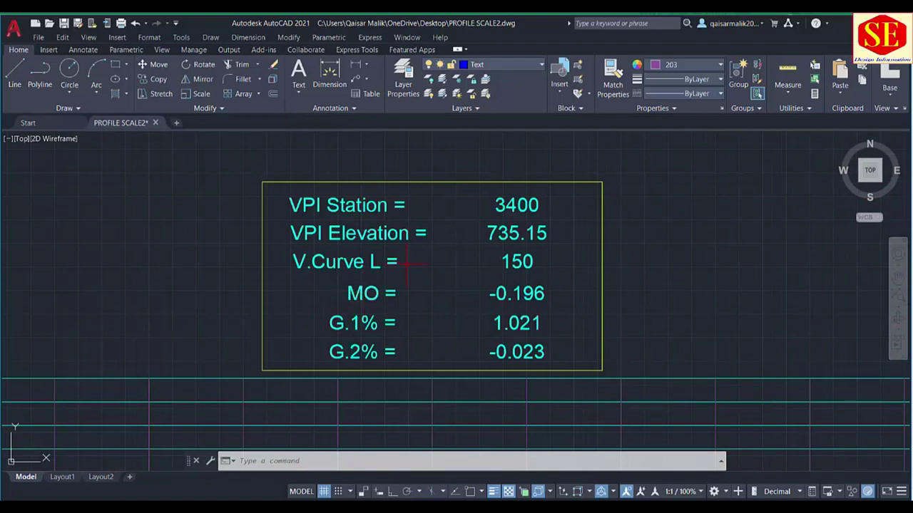
scroll(447, 233, down, 4)
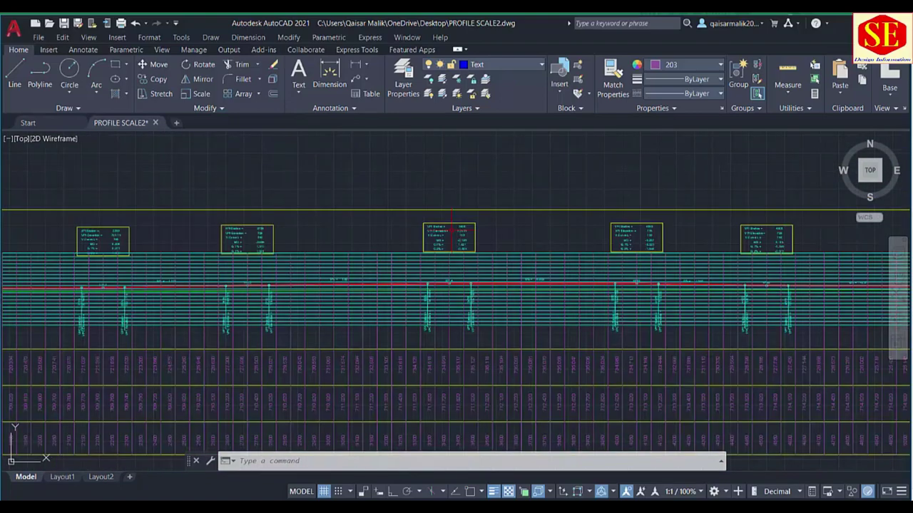
scroll(355, 248, up, 1)
scroll(355, 247, down, 1)
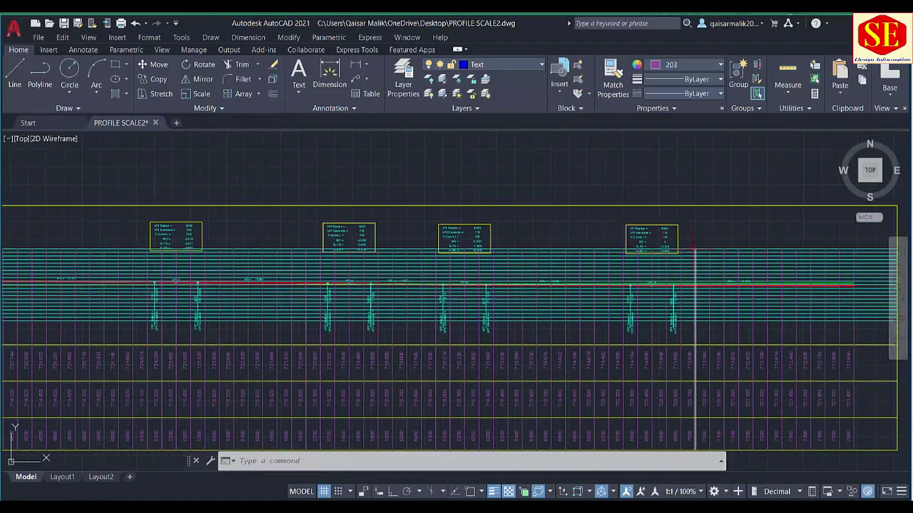
scroll(442, 251, down, 2)
drag(389, 284, 577, 285)
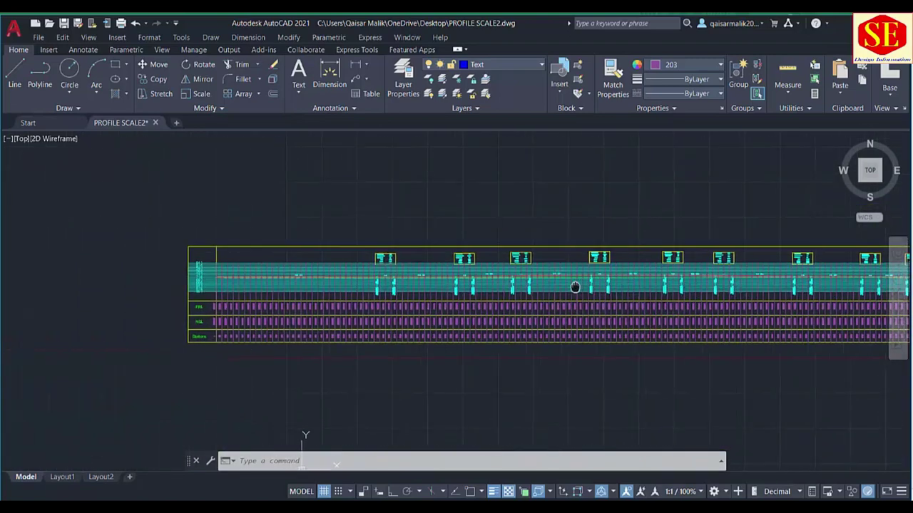
scroll(207, 399, up, 5)
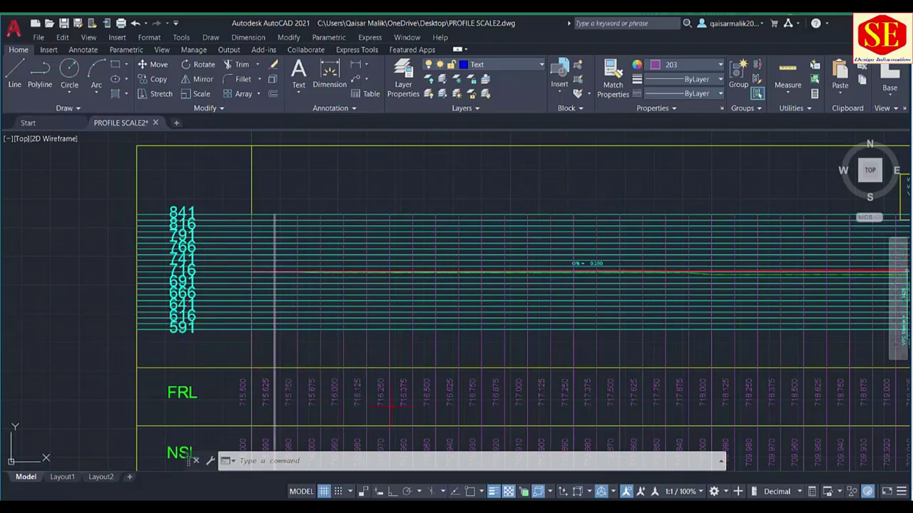
In Excel, enter 5 as the vertical scale in I12 and run Press & Paste in CAD.
key(alt+Tab)
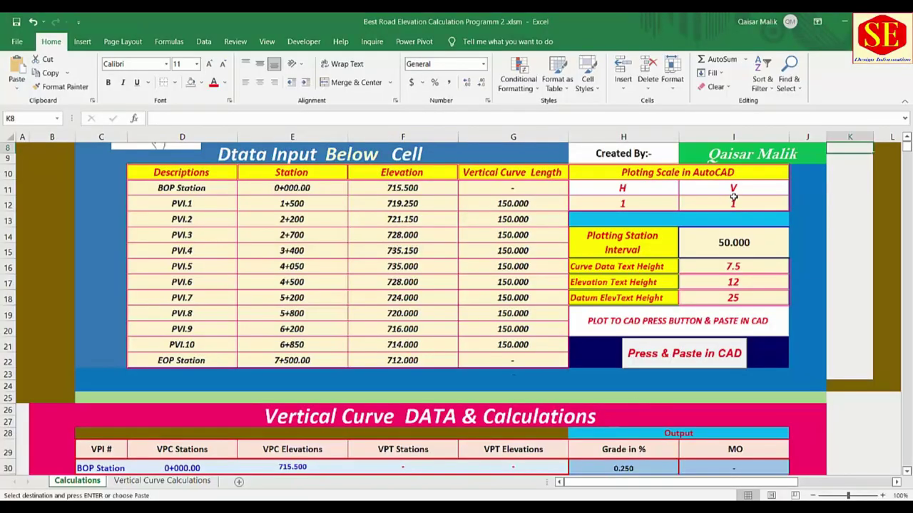
click(733, 200)
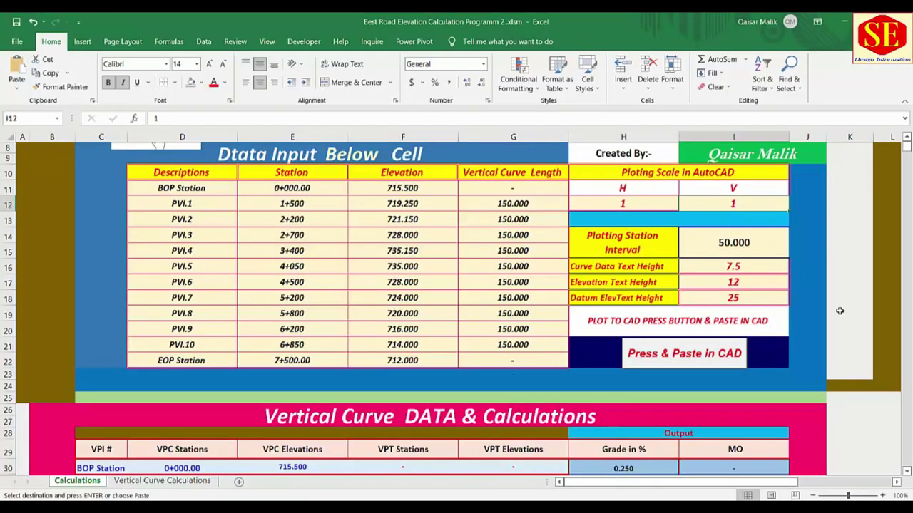
text(5)
key(Return)
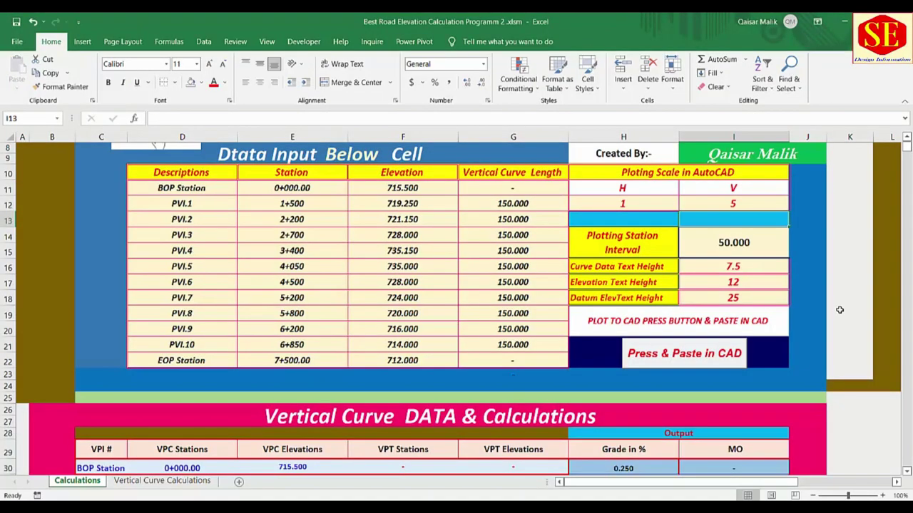
click(720, 368)
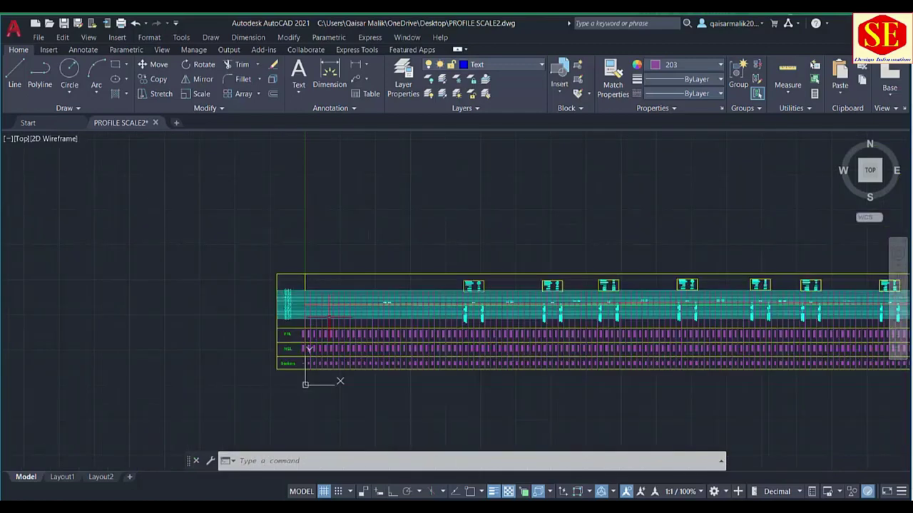
Paste the copied commands to draw the V 5 profile, zoom to check it, and regenerate.
right_click(302, 461)
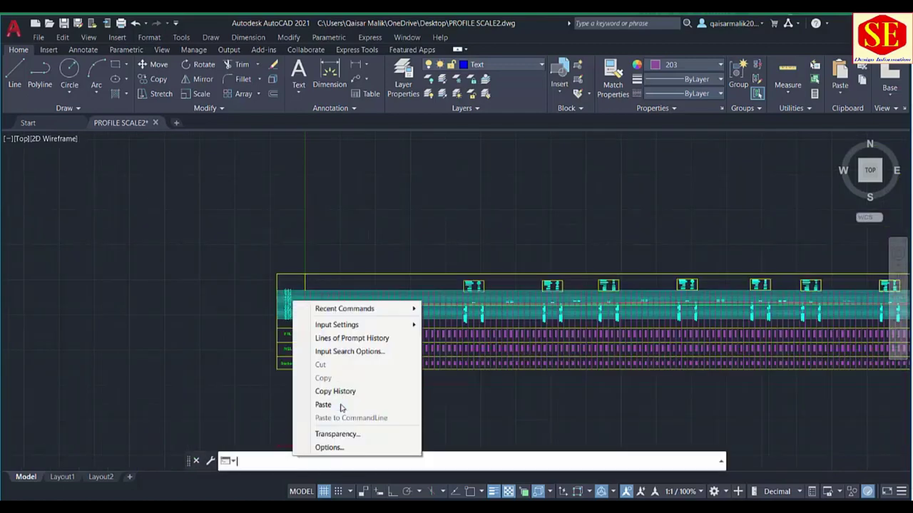
click(340, 404)
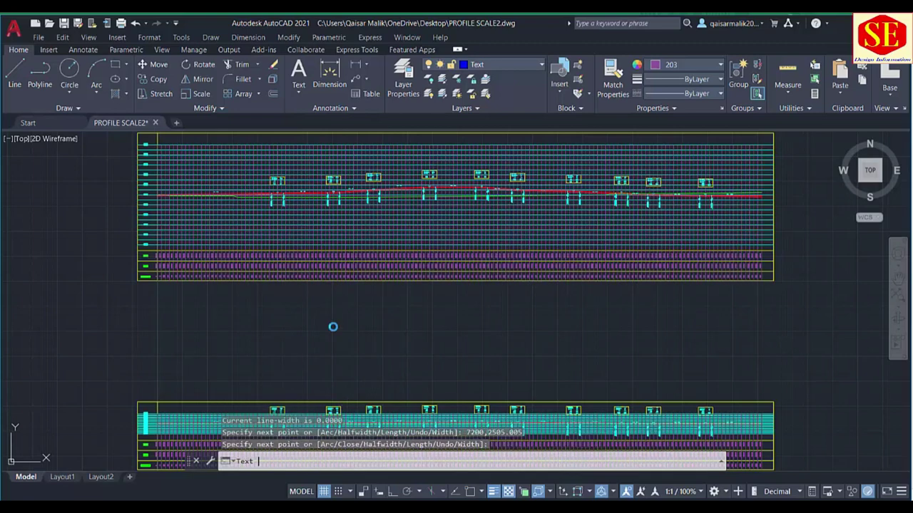
scroll(424, 200, up, 5)
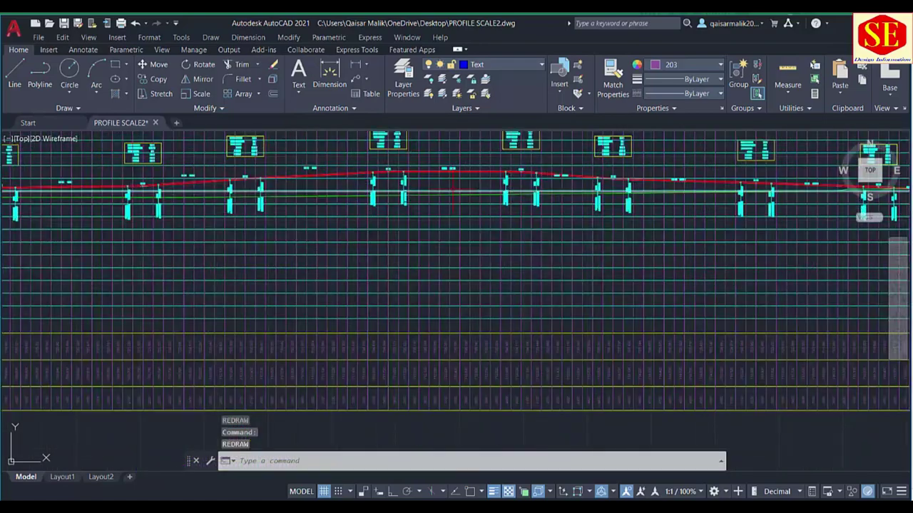
scroll(385, 175, down, 3)
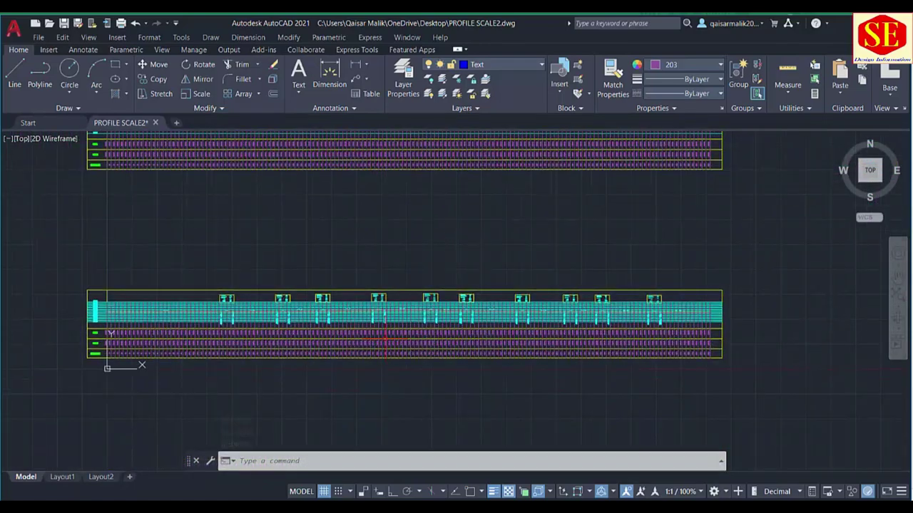
scroll(407, 209, up, 5)
scroll(406, 209, down, 4)
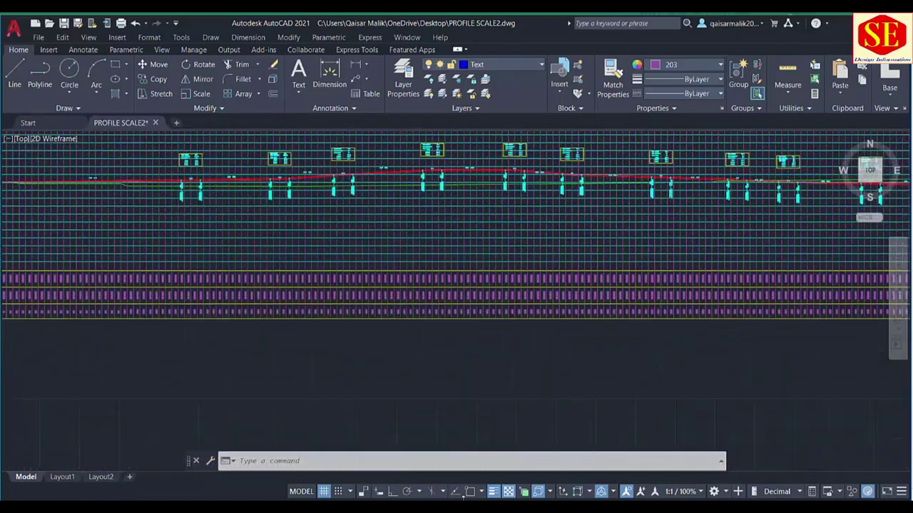
scroll(430, 299, up, 3)
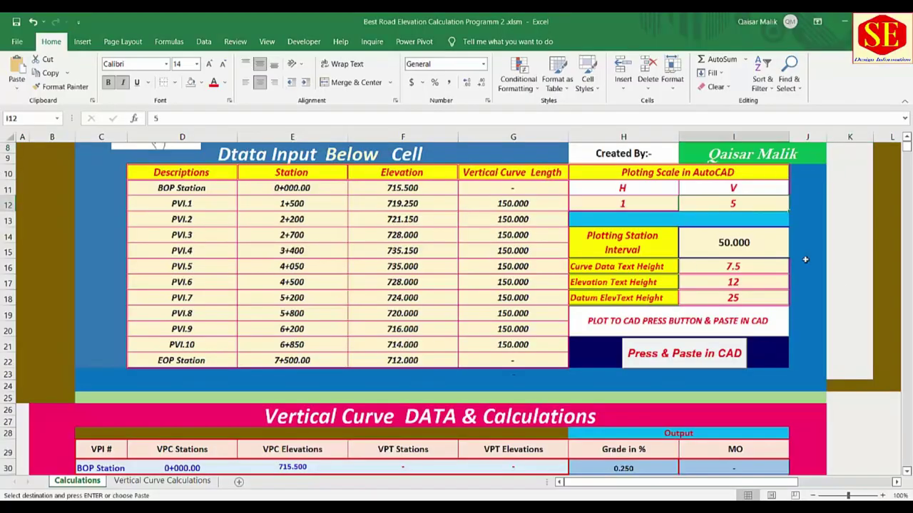
click(697, 362)
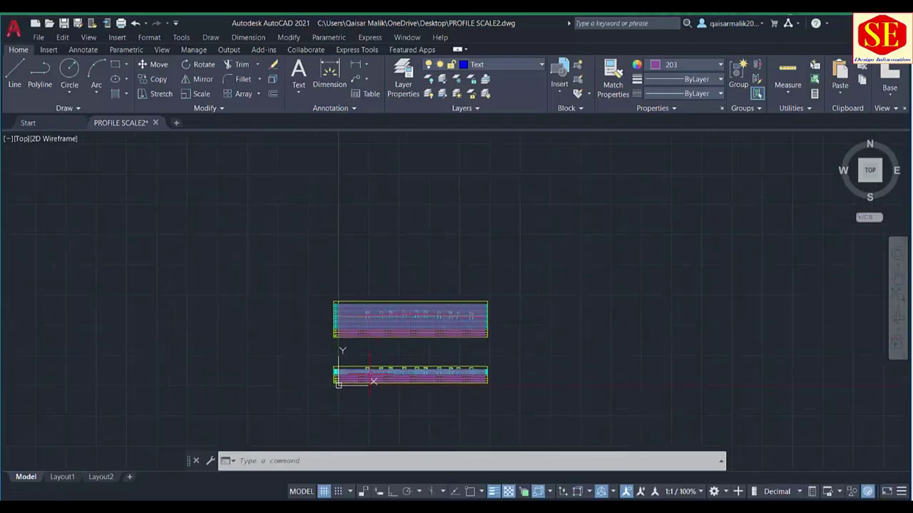
Paste the copied commands into the command line to draw the third road profile.
right_click(321, 462)
click(349, 385)
text(90)
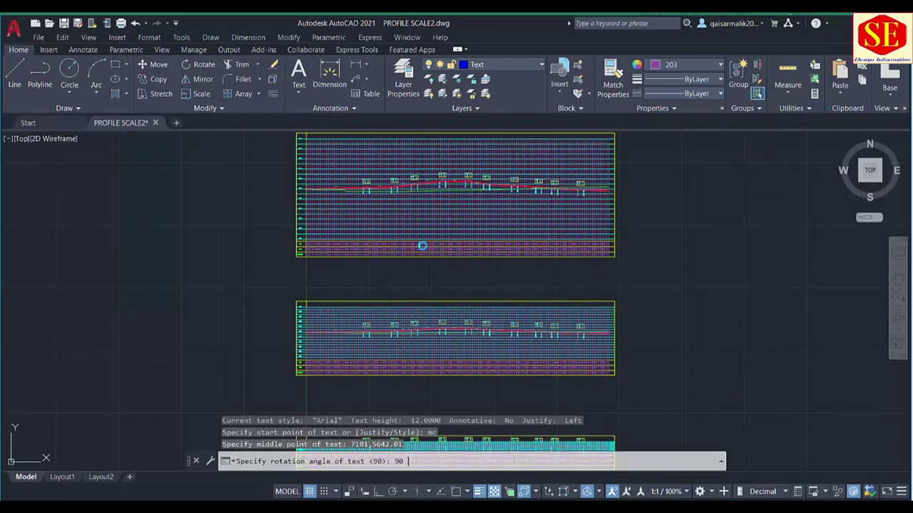
scroll(374, 378, up, 6)
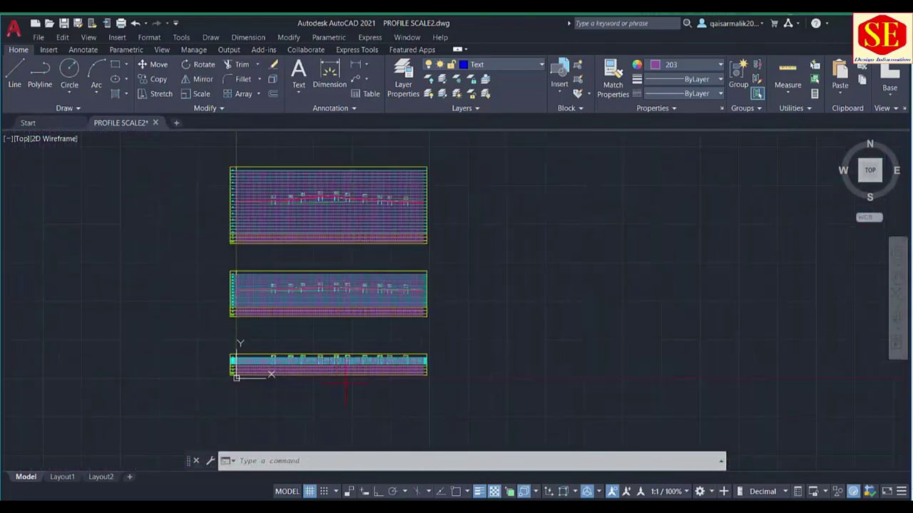
key(alt+Tab)
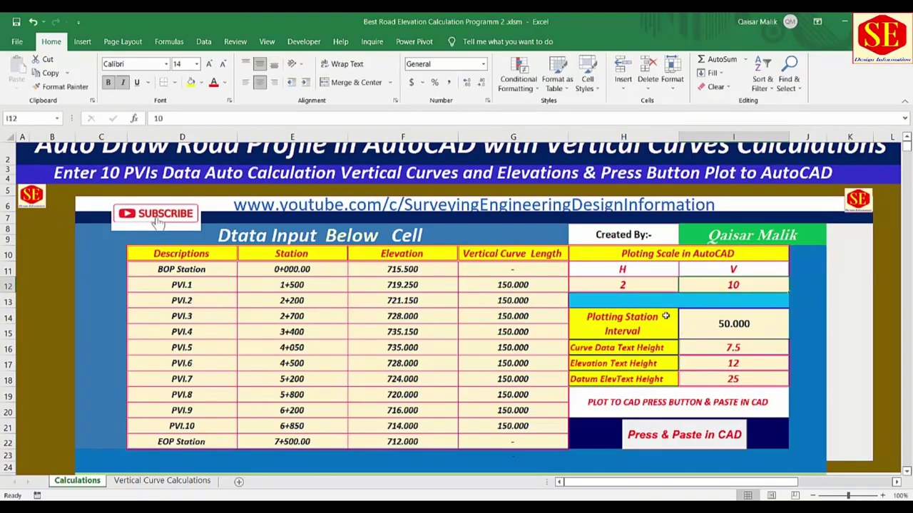
key(alt+Tab)
Move all three stacked profiles to the left with the M command.
text(m)
key(Return)
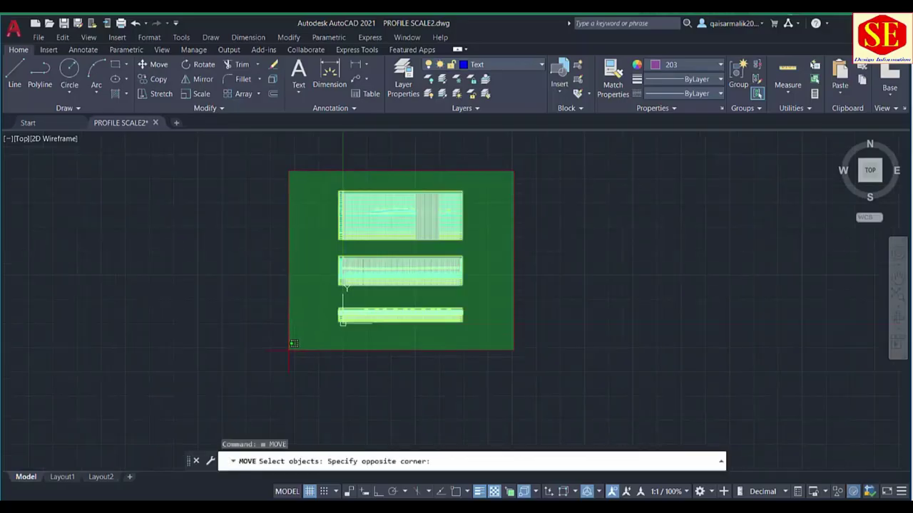
drag(515, 172, 288, 350)
key(Return)
click(576, 282)
click(374, 282)
right_click(311, 460)
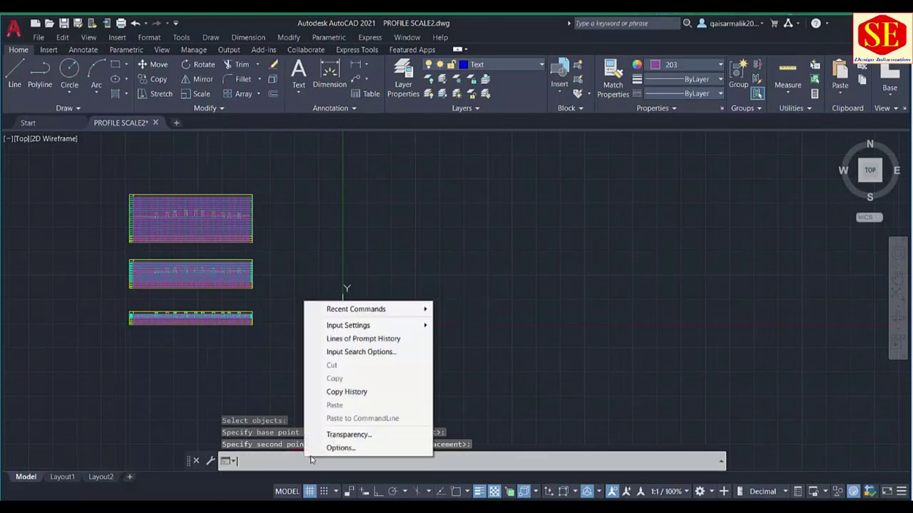
key(alt+Tab)
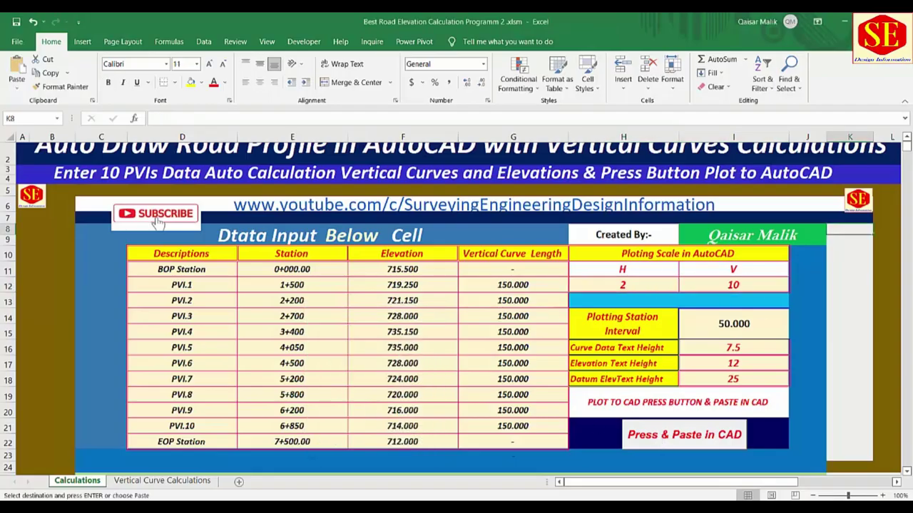
Paste the H 2, V 10 profile commands into AutoCAD to draw a wider fourth profile.
key(alt+Tab)
key(ctrl+v)
scroll(250, 215, up, 3)
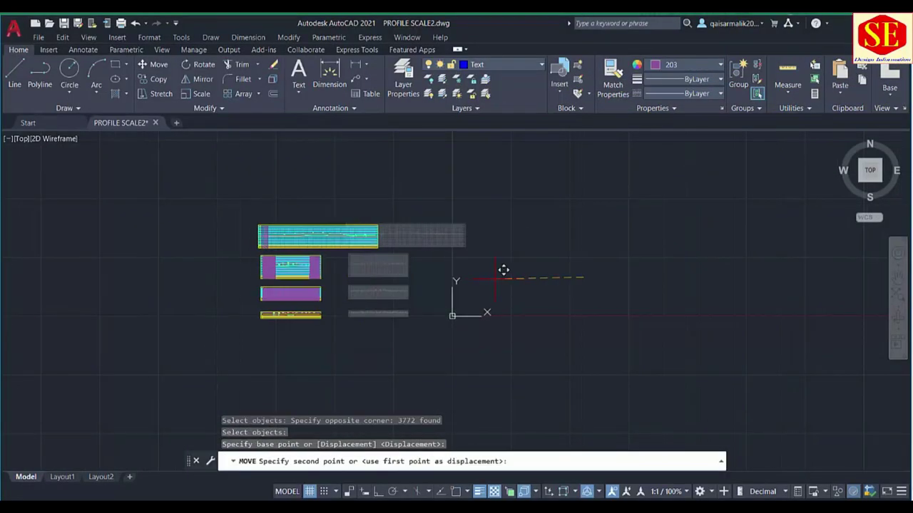
Cancel the pending MOVE, then zoom and pan to compare the long profile with the stacked ones.
right_click(480, 460)
key(Escape)
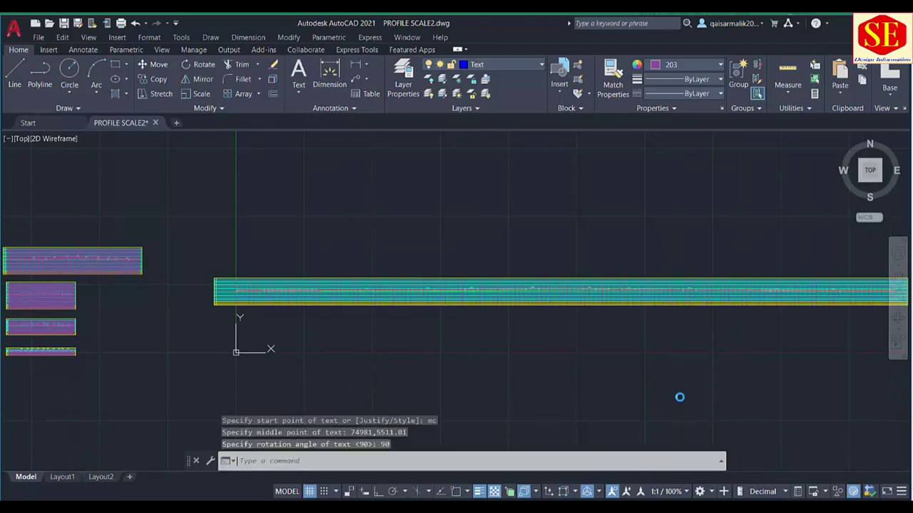
scroll(363, 326, up, 5)
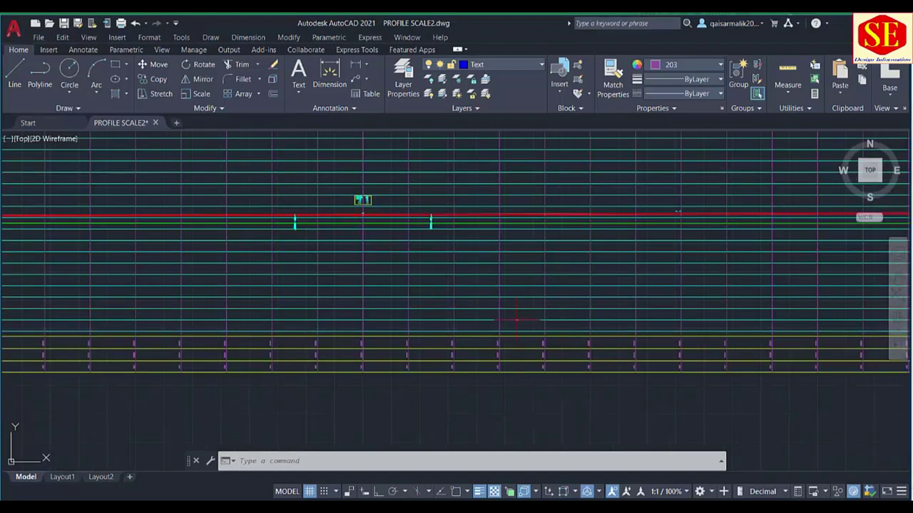
scroll(517, 320, down, 5)
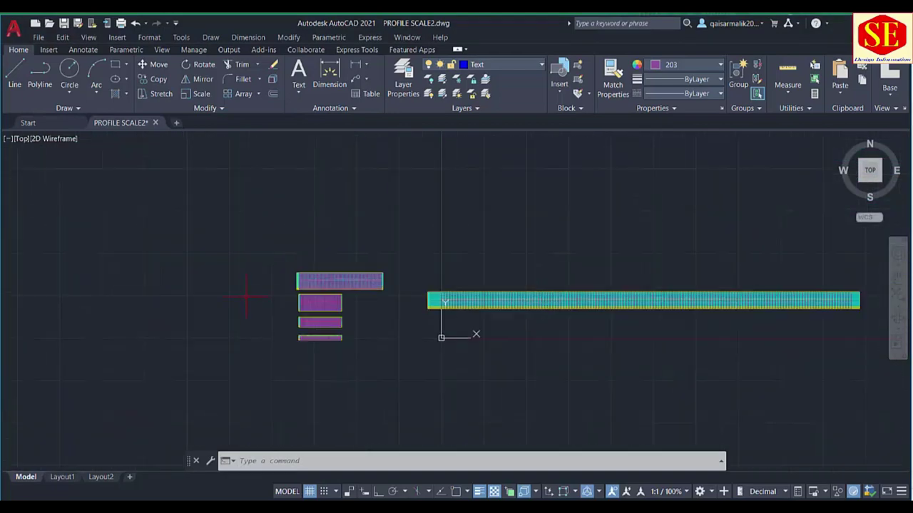
scroll(281, 286, up, 4)
scroll(338, 345, up, 4)
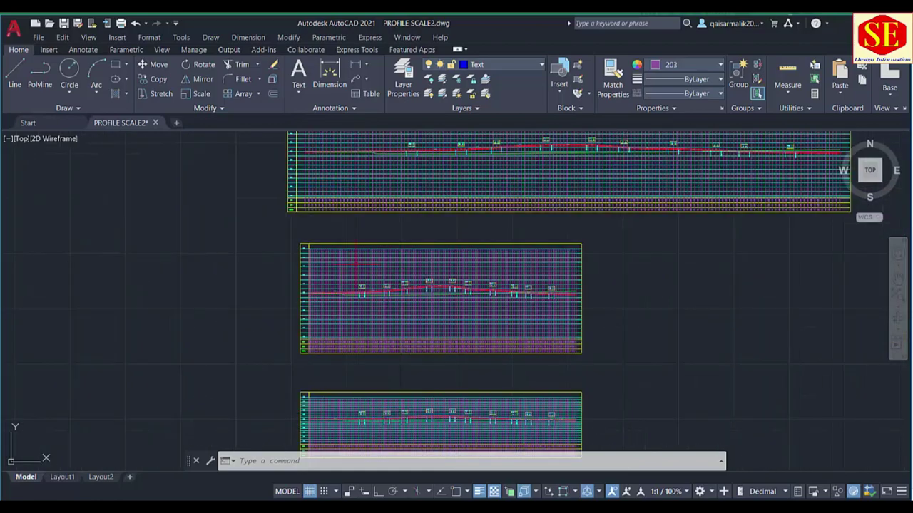
scroll(523, 294, up, 4)
scroll(483, 285, down, 5)
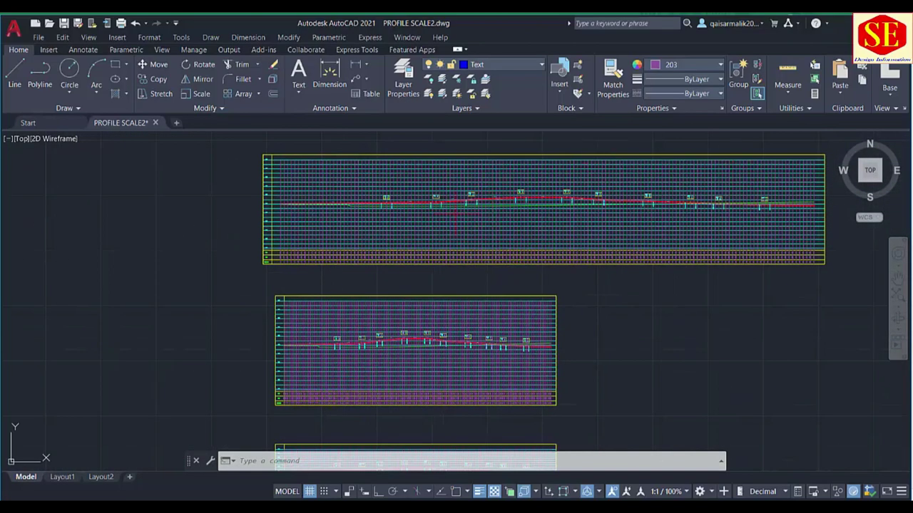
drag(430, 341, 440, 240)
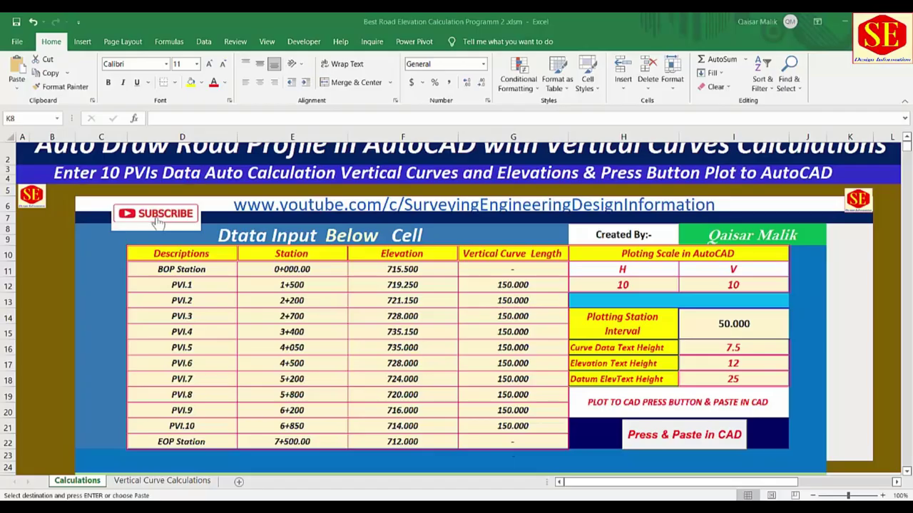
Set the horizontal plotting scale H to 1.
click(640, 284)
text(1)
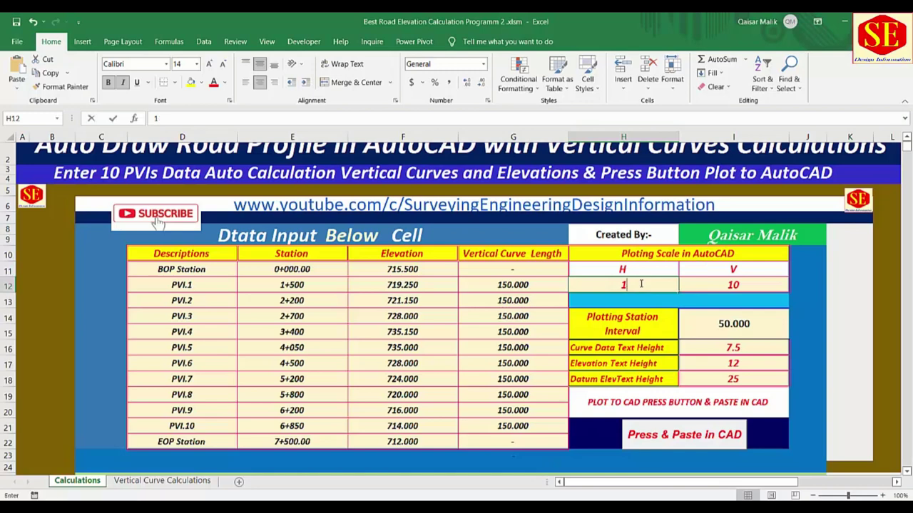
click(728, 285)
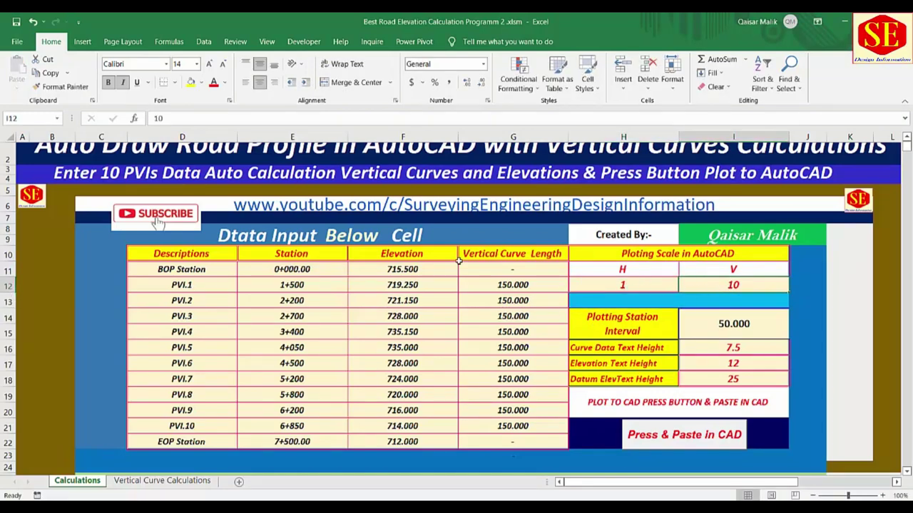
Set the plotting station interval to 25, glancing at the AutoCAD drawing in between.
click(720, 325)
scroll(644, 317, down, 2)
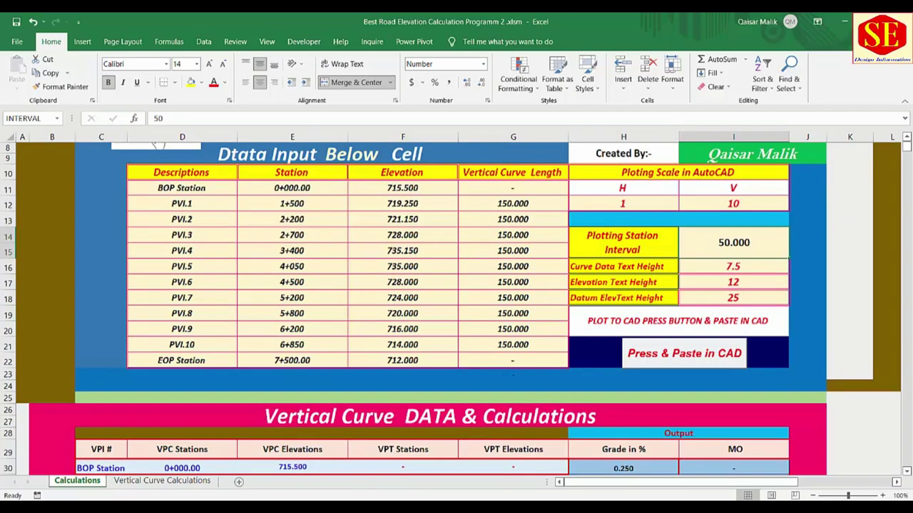
key(alt+Tab)
scroll(307, 298, up, 3)
scroll(303, 298, up, 2)
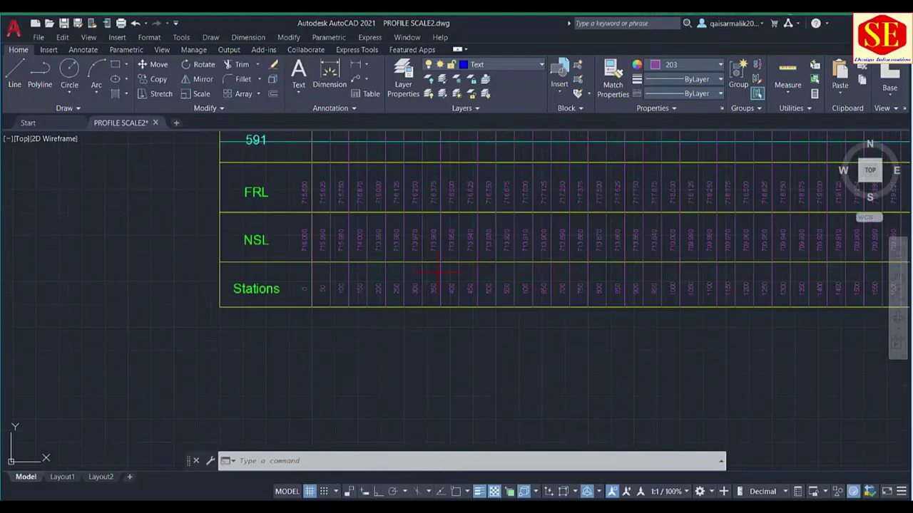
scroll(301, 297, up, 2)
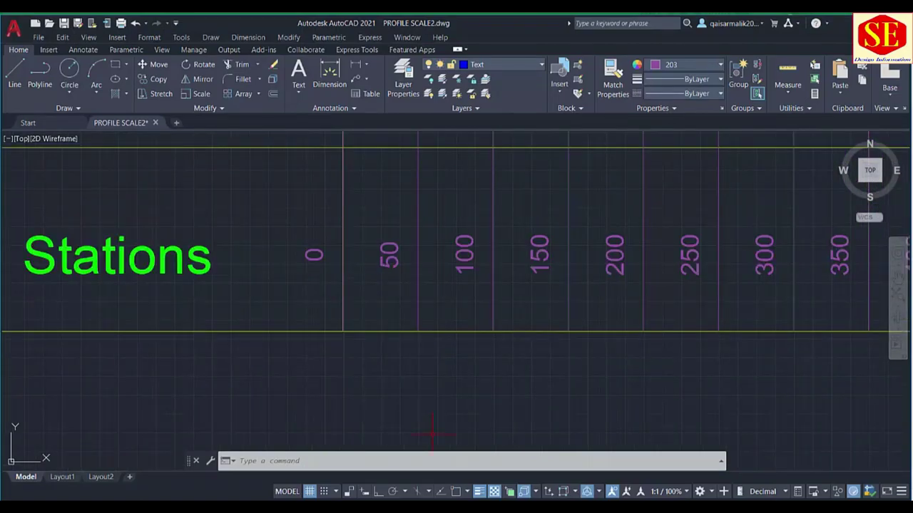
key(alt+Tab)
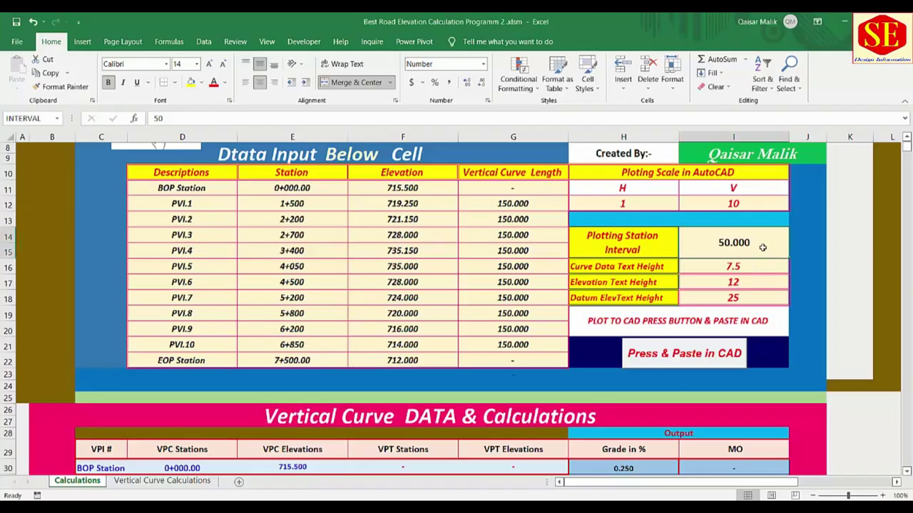
text(25)
key(Return)
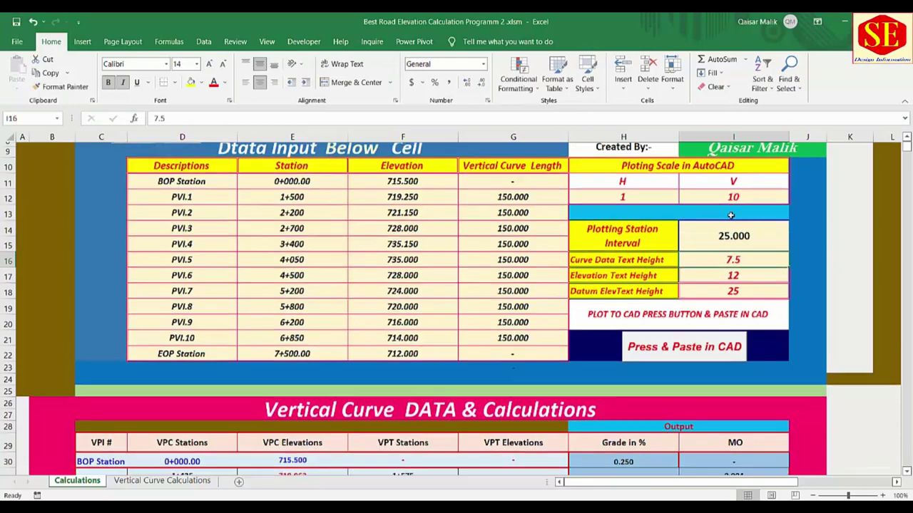
scroll(78, 400, down, 7)
scroll(167, 382, down, 4)
scroll(167, 384, down, 4)
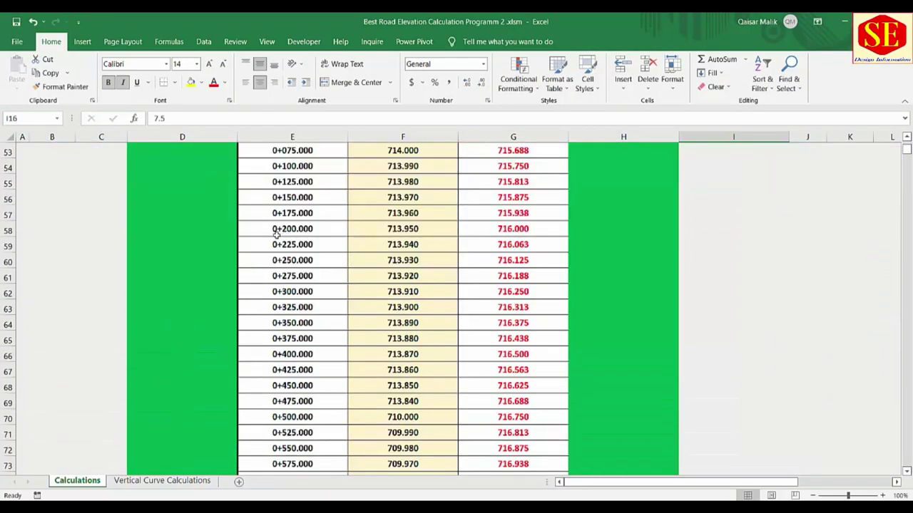
scroll(277, 234, up, 2)
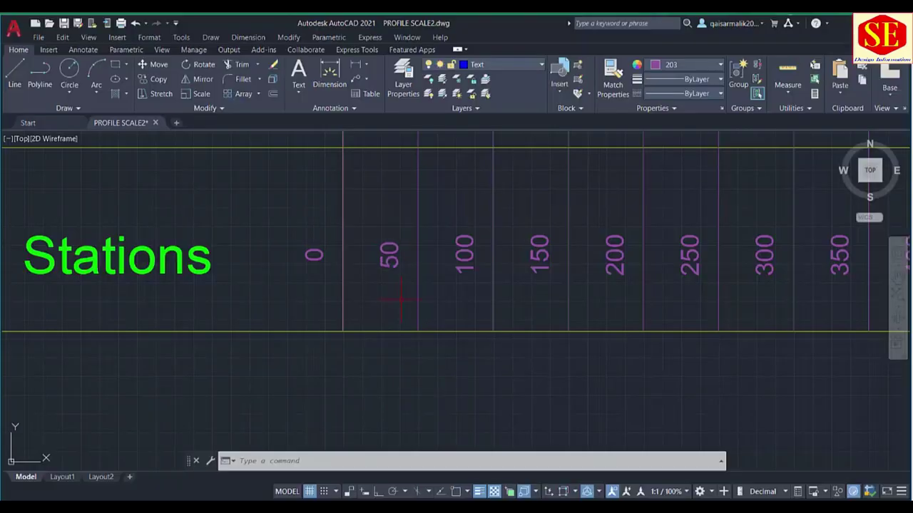
Zoom out and pan to show the long profile above the three smaller stacked profiles.
scroll(371, 308, down, 3)
scroll(371, 308, down, 3)
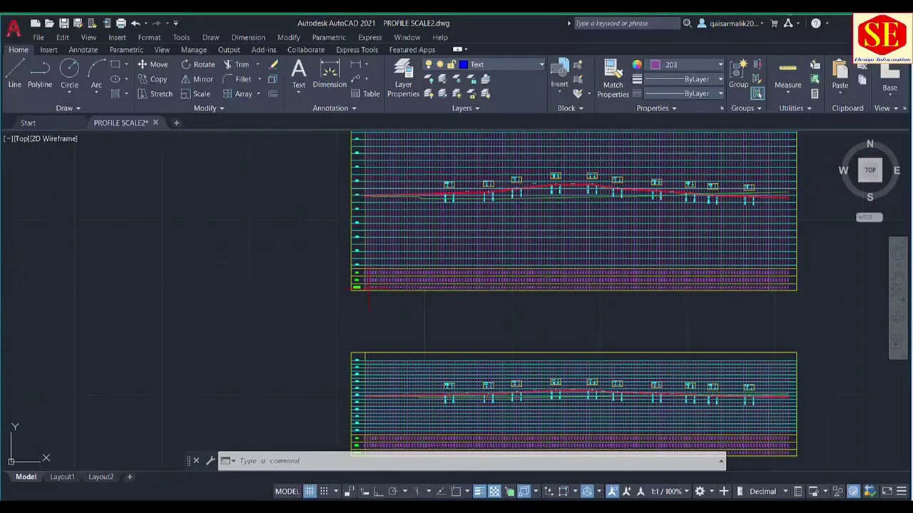
scroll(647, 223, down, 2)
drag(647, 224, 620, 306)
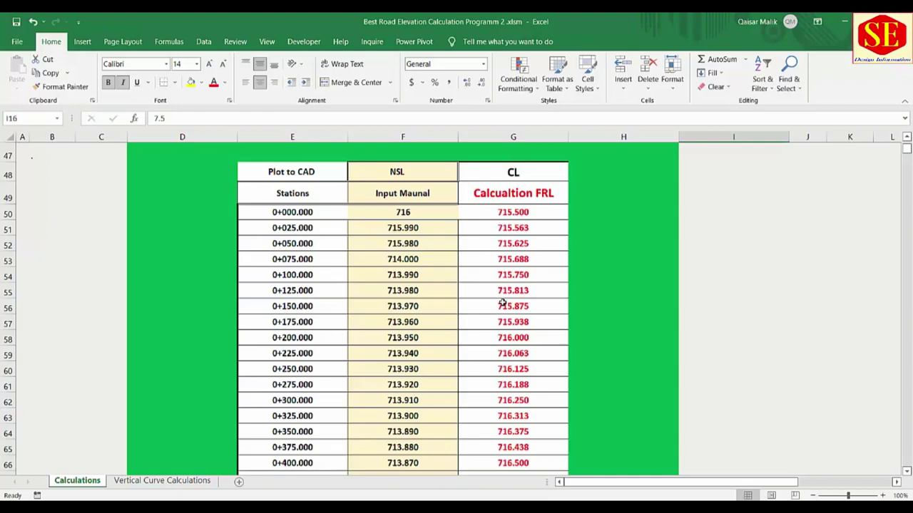
scroll(507, 271, up, 5)
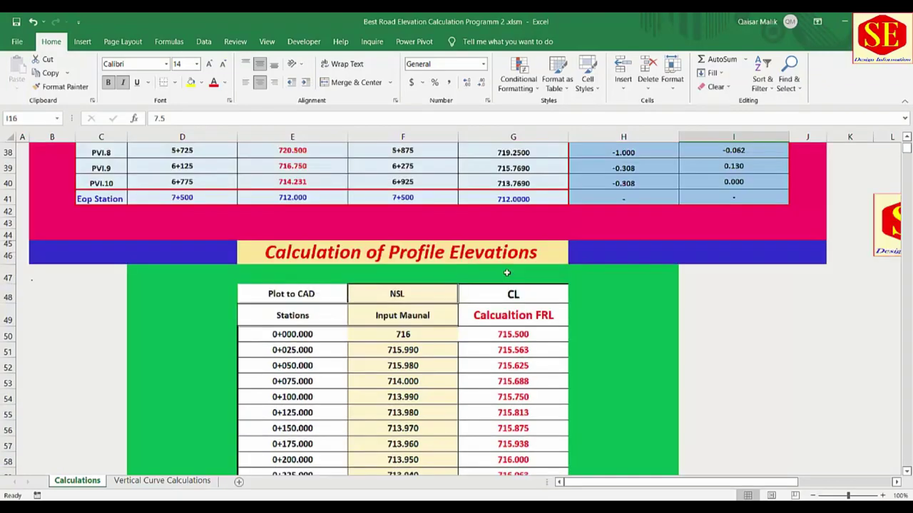
scroll(506, 271, up, 5)
scroll(506, 271, up, 3)
scroll(507, 271, up, 1)
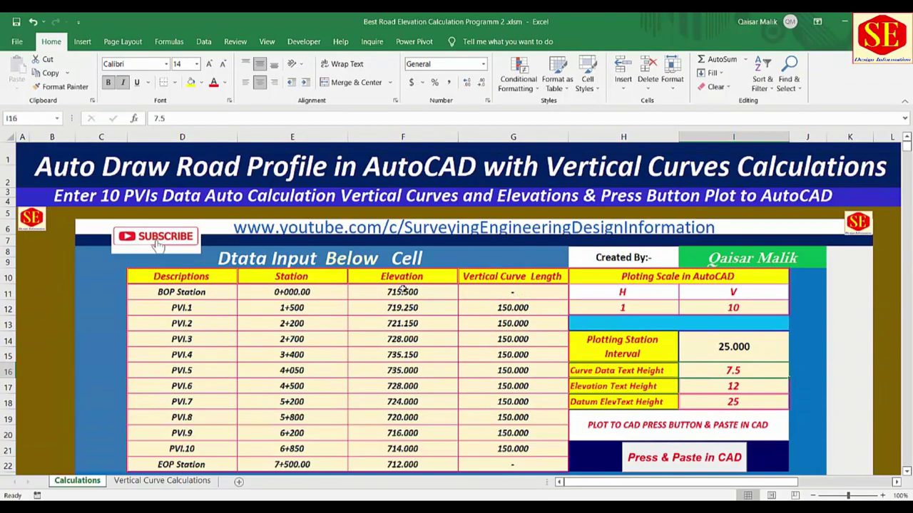
scroll(403, 289, down, 2)
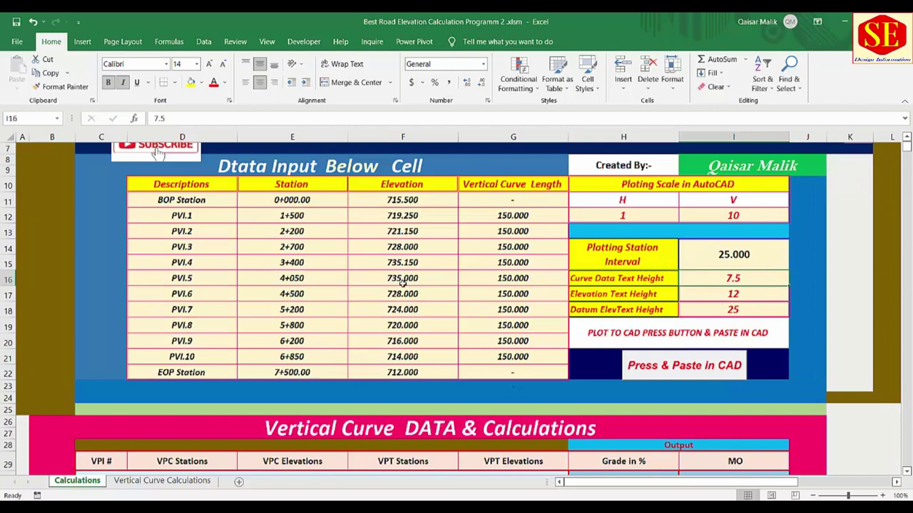
scroll(402, 284, up, 2)
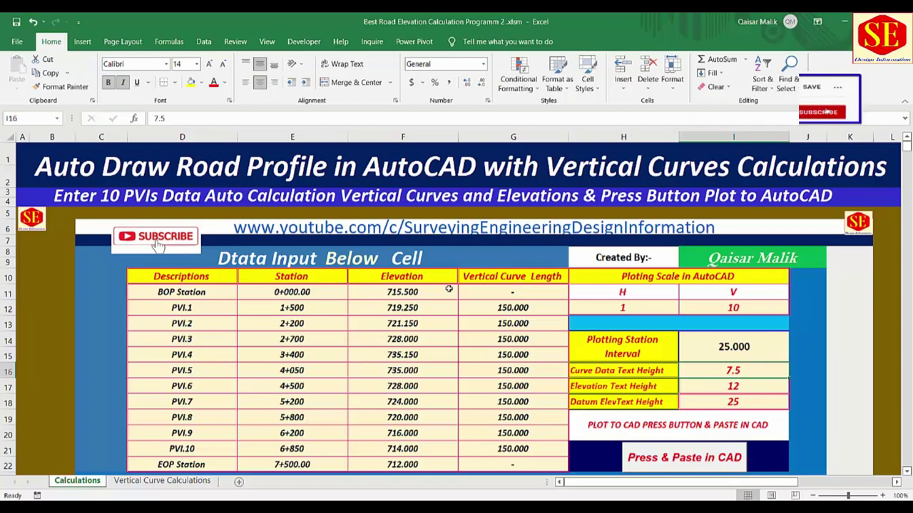
scroll(448, 288, down, 3)
scroll(449, 289, down, 2)
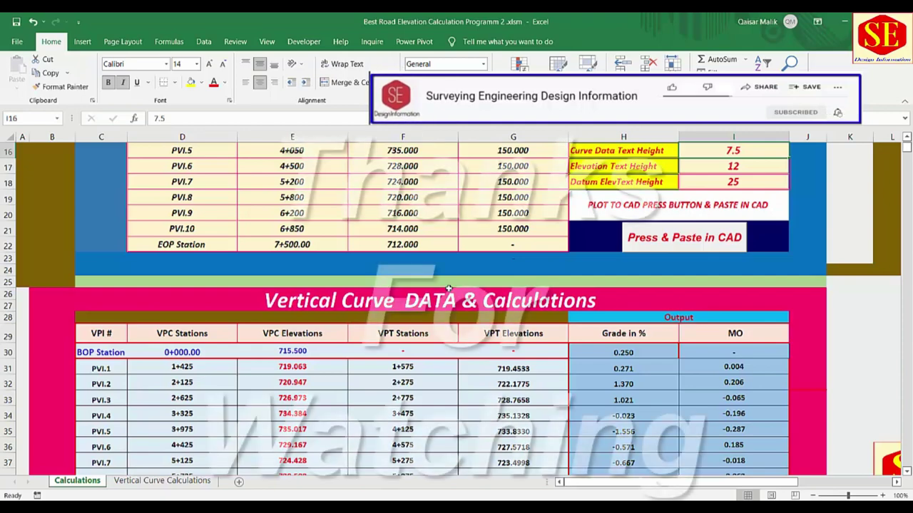
scroll(449, 289, down, 2)
scroll(448, 289, down, 1)
scroll(449, 288, down, 5)
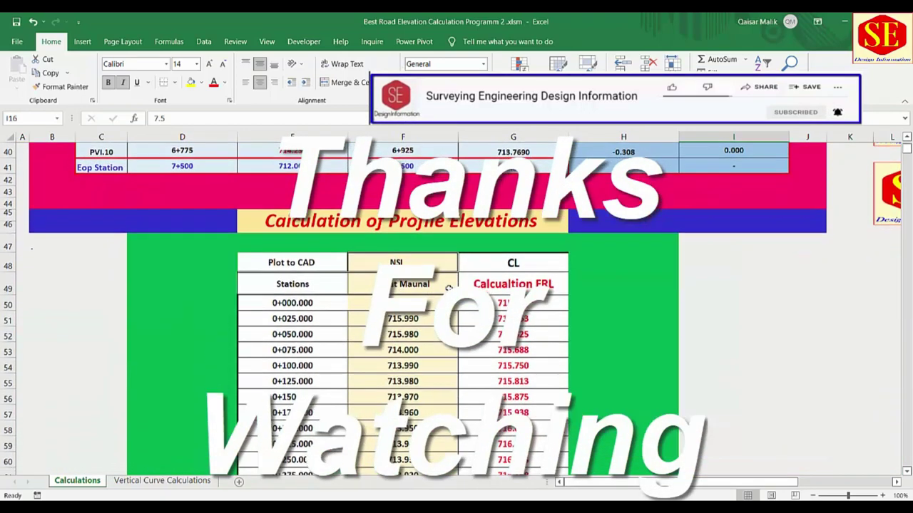
scroll(448, 288, down, 1)
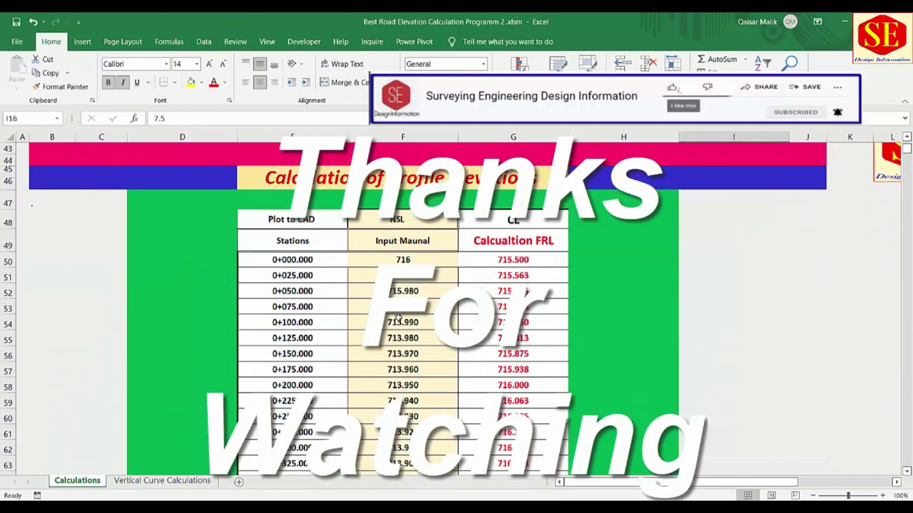
scroll(399, 318, up, 7)
scroll(286, 243, up, 4)
scroll(158, 161, up, 1)
scroll(158, 161, up, 2)
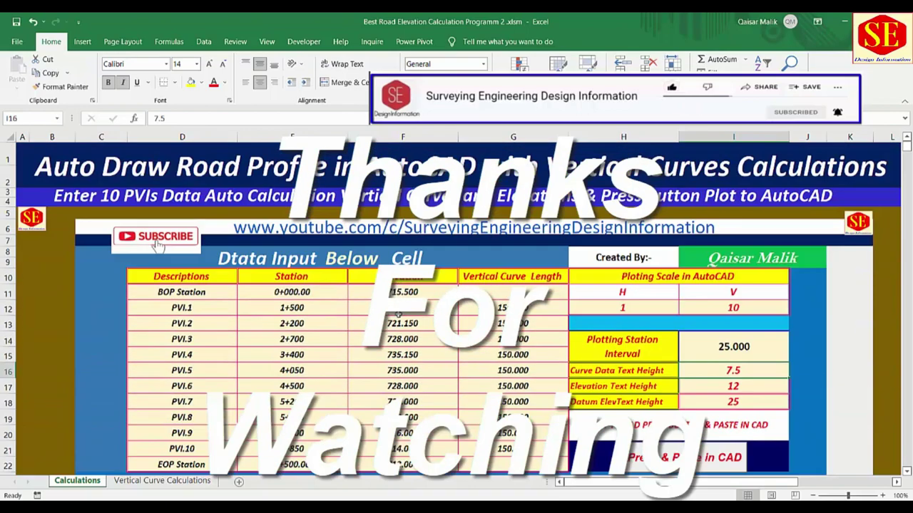